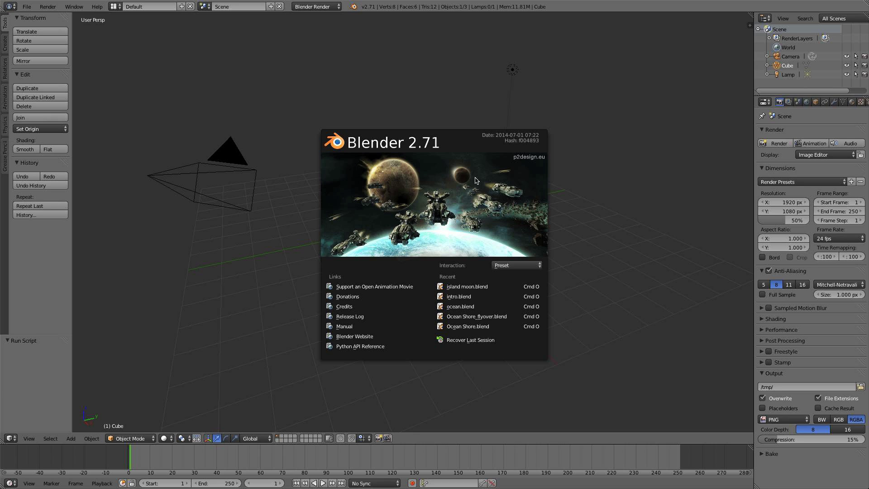
- Dismiss the splash screen and switch the screen layout to Video Editing
{"action": "left_click", "coordinate": [482, 176]}
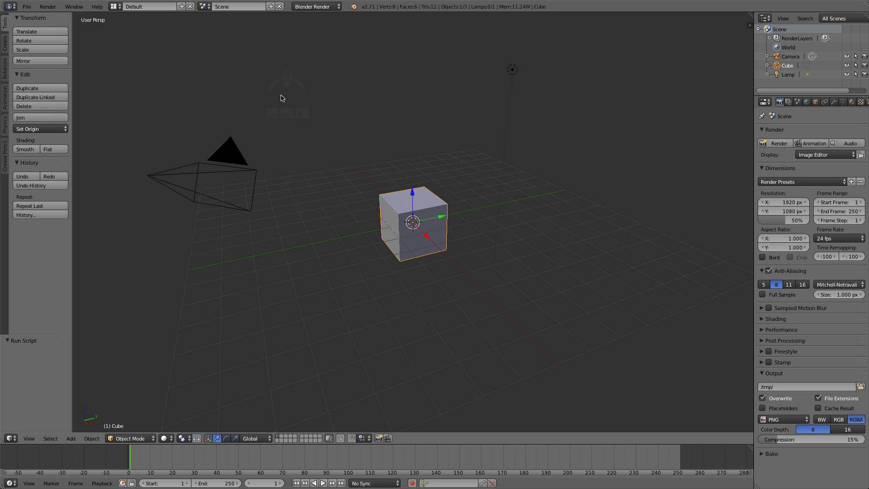
{"action": "left_click", "coordinate": [114, 6]}
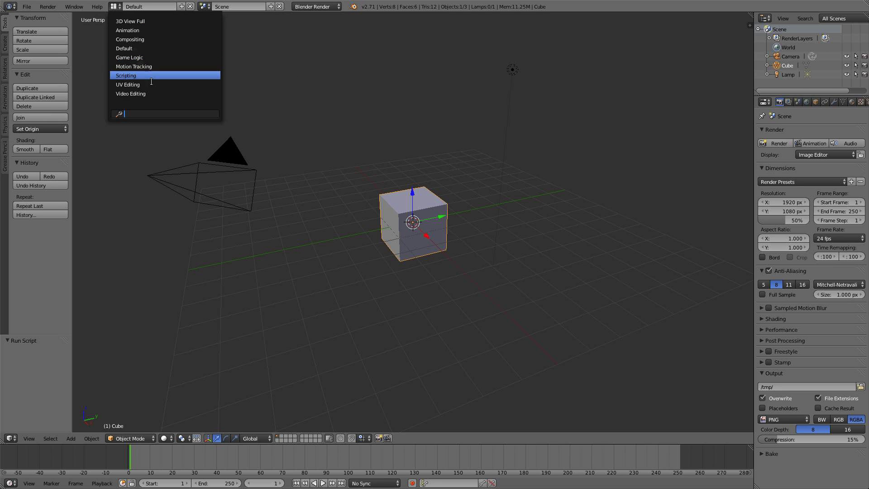
{"action": "left_click", "coordinate": [132, 92]}
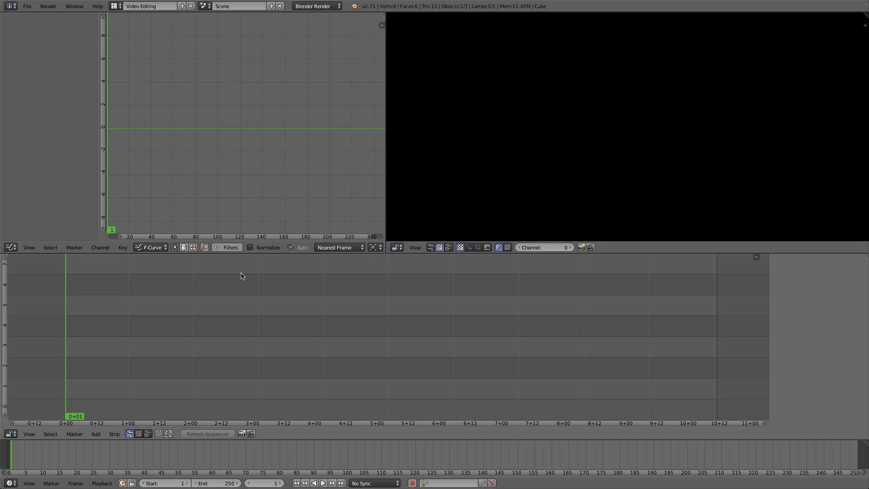
{"action": "middle_click_drag", "start_coordinate": [186, 398], "coordinate": [214, 320], "text": "ctrl"}
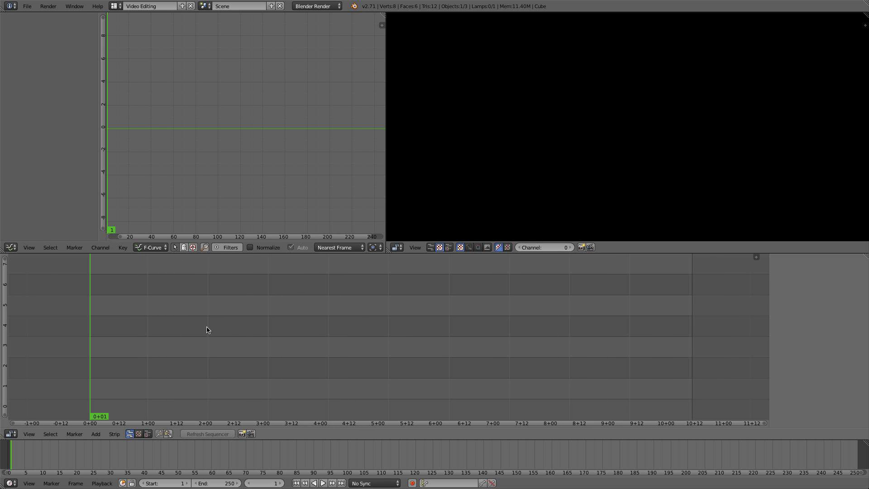
{"action": "scroll", "coordinate": [423, 355], "scroll_direction": "up", "scroll_amount": 1}
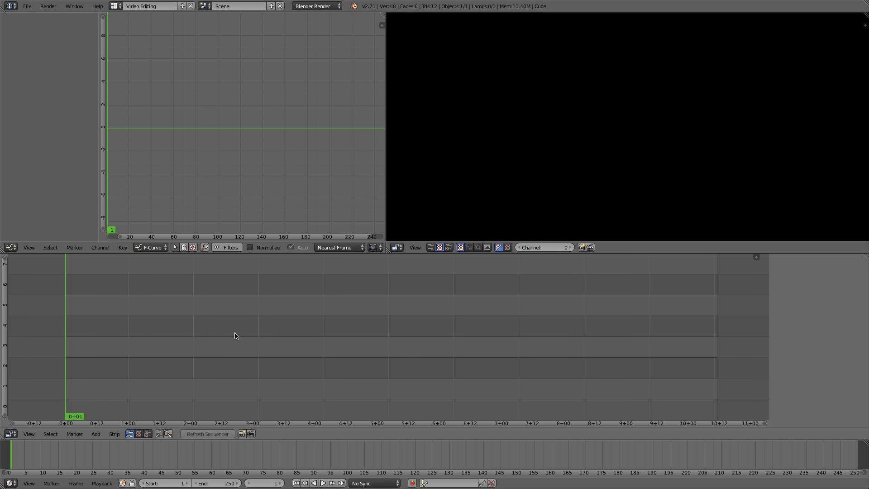
{"action": "scroll", "coordinate": [216, 138], "scroll_direction": "down", "scroll_amount": 2}
{"action": "scroll", "coordinate": [185, 136], "scroll_direction": "up", "scroll_amount": 2}
{"action": "scroll", "coordinate": [177, 144], "scroll_direction": "down", "scroll_amount": 1}
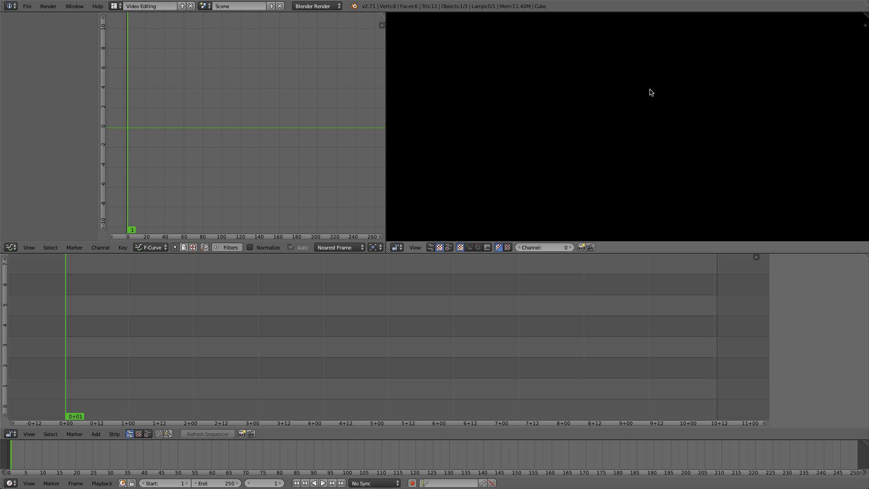
{"action": "scroll", "coordinate": [241, 361], "scroll_direction": "up", "scroll_amount": 2}
{"action": "scroll", "coordinate": [241, 361], "scroll_direction": "down", "scroll_amount": 4}
{"action": "middle_click_drag", "start_coordinate": [144, 386], "coordinate": [191, 380], "text": "ctrl"}
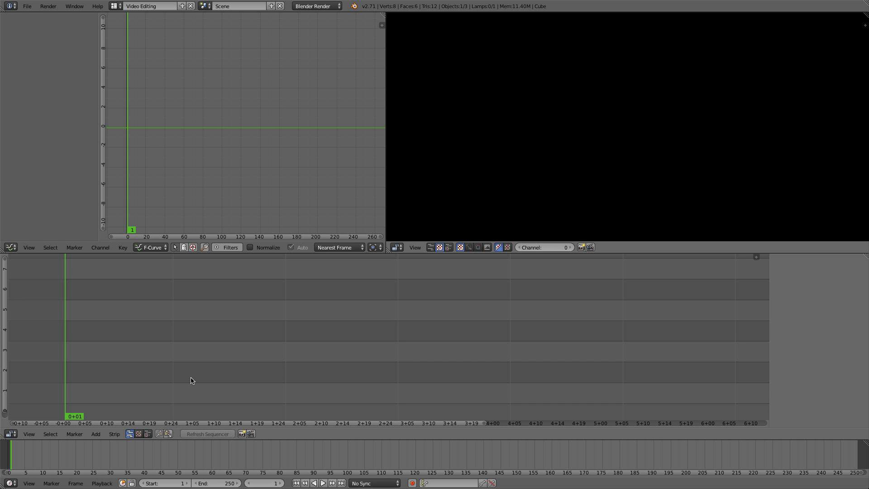
- Toggle the sequencer's time scale between seconds and frames, finishing with seconds
{"action": "key", "text": "ctrl+t"}
{"action": "scroll", "coordinate": [344, 427], "scroll_direction": "down", "scroll_amount": 1}
{"action": "scroll", "coordinate": [340, 405], "scroll_direction": "down", "scroll_amount": 1}
{"action": "key", "text": "ctrl+t"}
{"action": "scroll", "coordinate": [345, 388], "scroll_direction": "down", "scroll_amount": 3}
{"action": "middle_click_drag", "start_coordinate": [347, 387], "coordinate": [252, 373]}
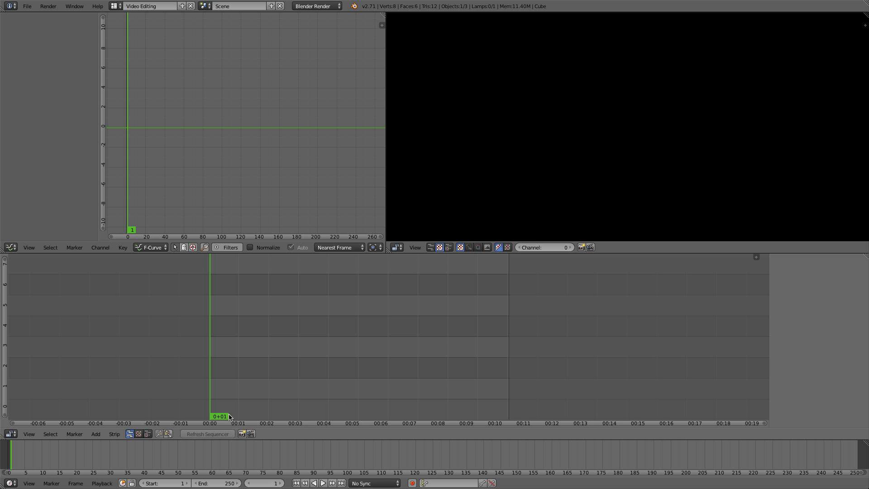
{"action": "key", "text": "ctrl+t"}
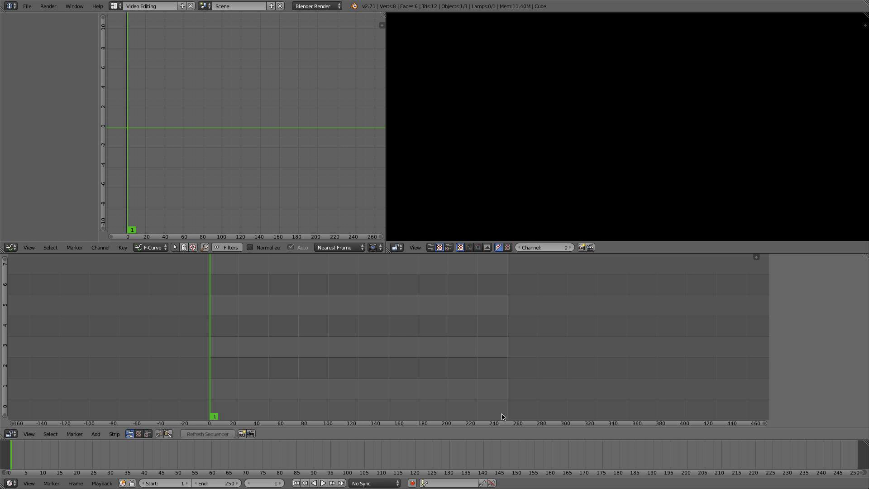
{"action": "scroll", "coordinate": [363, 375], "scroll_direction": "up", "scroll_amount": 3}
{"action": "scroll", "coordinate": [241, 409], "scroll_direction": "up", "scroll_amount": 2, "text": "ctrl"}
{"action": "scroll", "coordinate": [291, 413], "scroll_direction": "down", "scroll_amount": 2}
{"action": "key", "text": "ctrl+t"}
{"action": "scroll", "coordinate": [310, 386], "scroll_direction": "up", "scroll_amount": 3}
{"action": "scroll", "coordinate": [311, 386], "scroll_direction": "down", "scroll_amount": 1}
{"action": "scroll", "coordinate": [311, 386], "scroll_direction": "down", "scroll_amount": 3}
- Set the animation's end frame to 1000
{"action": "middle_click_drag", "start_coordinate": [350, 398], "coordinate": [156, 373]}
{"action": "left_click", "coordinate": [214, 483]}
{"action": "type", "text": "1"}
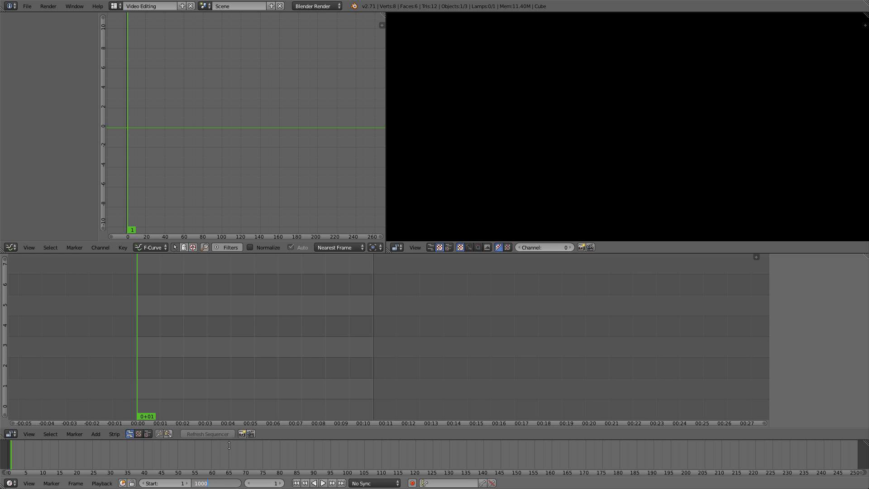
{"action": "type", "text": "000"}
{"action": "key", "text": "Return"}
{"action": "scroll", "coordinate": [346, 351], "scroll_direction": "down", "scroll_amount": 2}
{"action": "middle_click_drag", "start_coordinate": [346, 351], "coordinate": [177, 343]}
{"action": "scroll", "coordinate": [220, 351], "scroll_direction": "down", "scroll_amount": 2}
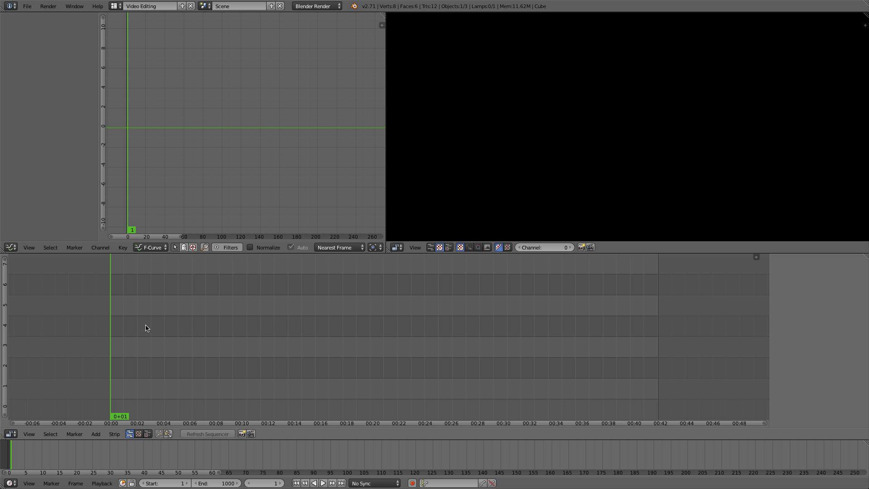
{"action": "scroll", "coordinate": [307, 332], "scroll_direction": "down", "scroll_amount": 2, "text": "ctrl"}
{"action": "scroll", "coordinate": [315, 333], "scroll_direction": "up", "scroll_amount": 1}
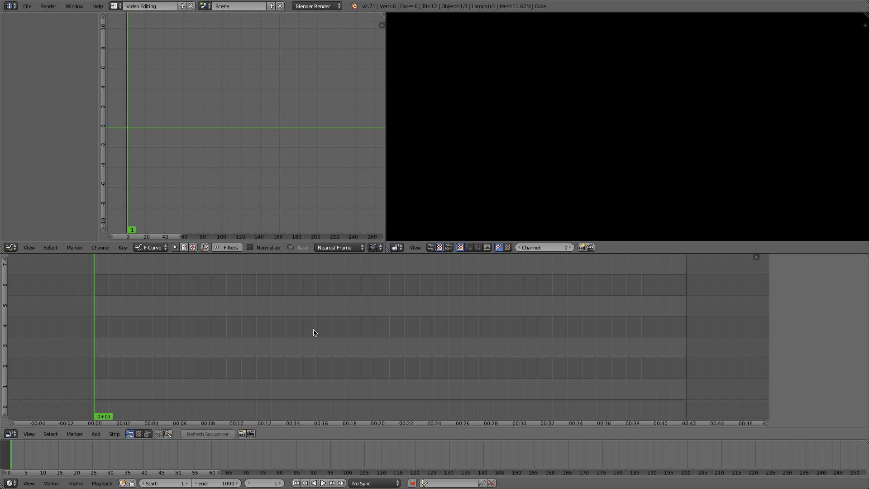
{"action": "scroll", "coordinate": [113, 327], "scroll_direction": "up", "scroll_amount": 1}
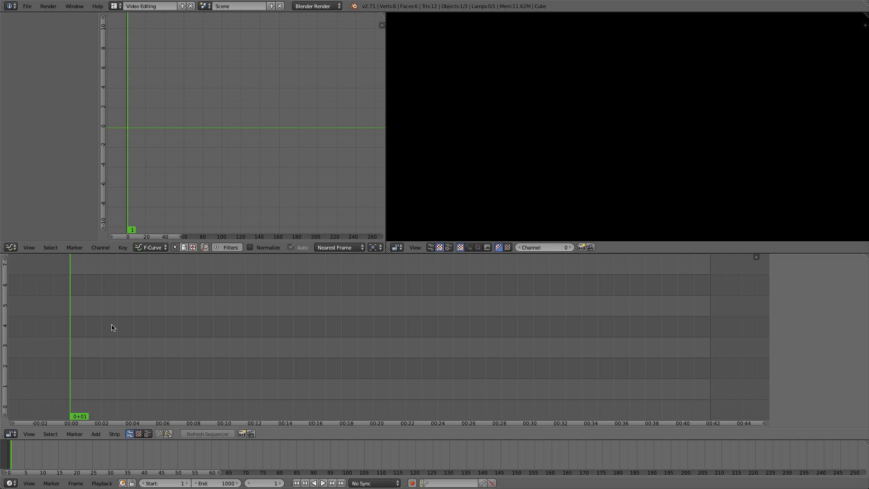
{"action": "scroll", "coordinate": [209, 338], "scroll_direction": "up", "scroll_amount": 1, "text": "ctrl"}
{"action": "scroll", "coordinate": [214, 336], "scroll_direction": "up", "scroll_amount": 1}
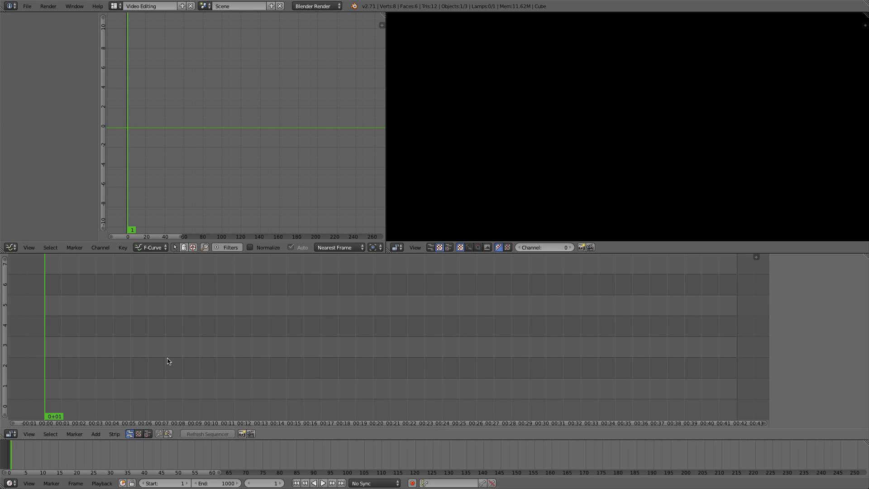
{"action": "scroll", "coordinate": [168, 361], "scroll_direction": "down", "scroll_amount": 2, "text": "ctrl"}
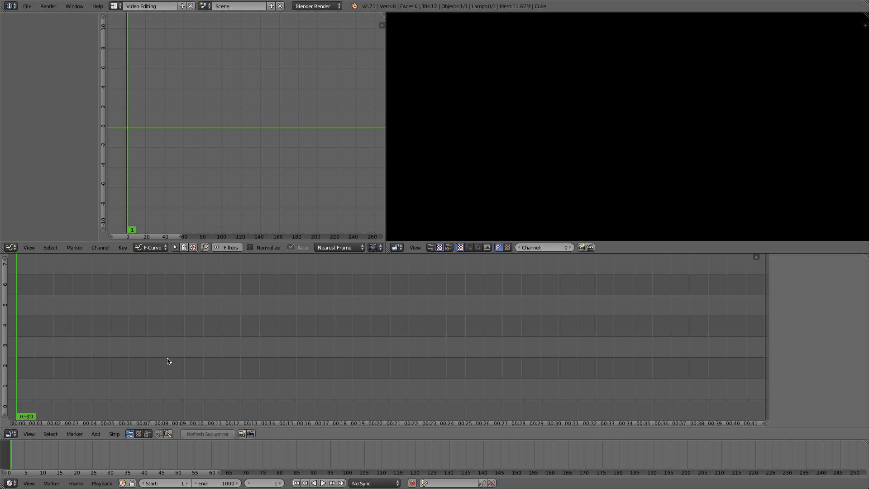
{"action": "scroll", "coordinate": [168, 361], "scroll_direction": "up", "scroll_amount": 2, "text": "ctrl"}
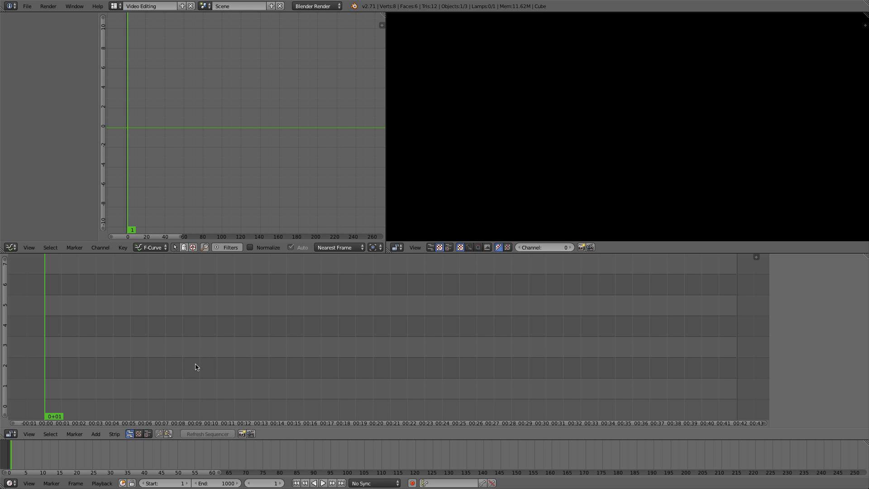
{"action": "scroll", "coordinate": [175, 363], "scroll_direction": "up", "scroll_amount": 2, "text": "ctrl"}
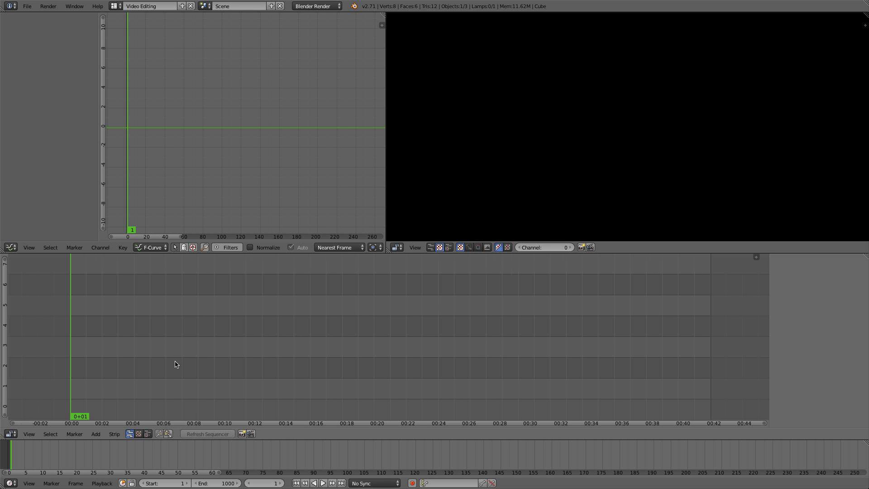
- Add the movie strip 0001-0220.mov from the Footage folder to the sequencer, browsing the files as thumbnails
{"action": "left_click", "coordinate": [96, 434]}
{"action": "left_click", "coordinate": [120, 396]}
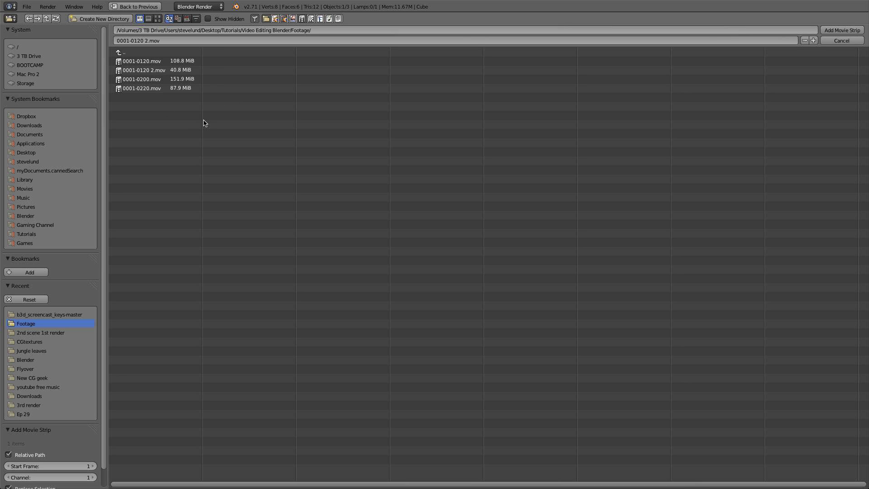
{"action": "left_click", "coordinate": [158, 19]}
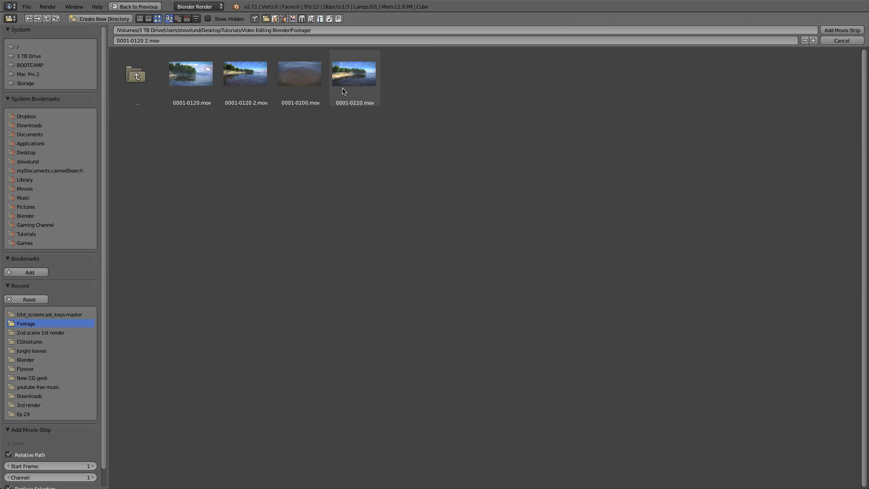
{"action": "left_click", "coordinate": [147, 90]}
{"action": "left_click", "coordinate": [190, 78]}
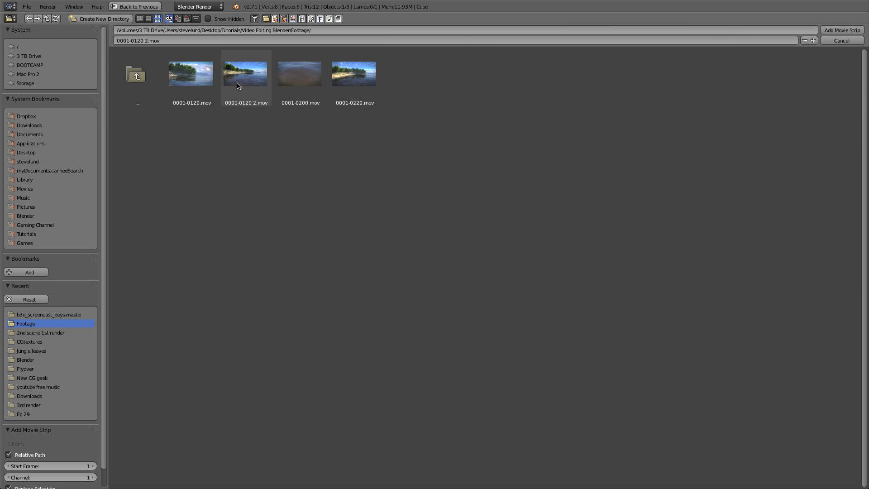
{"action": "double_click", "coordinate": [359, 87]}
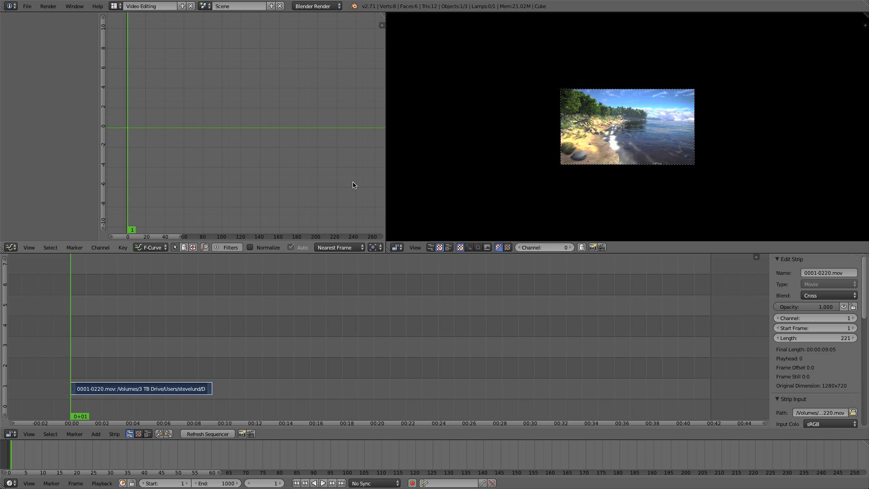
- Play the beach clip enlarged in the preview, stop playback, and scrub the playhead back to frame 41
{"action": "scroll", "coordinate": [227, 322], "scroll_direction": "up", "scroll_amount": 2}
{"action": "middle_click_drag", "start_coordinate": [210, 349], "coordinate": [370, 330]}
{"action": "scroll", "coordinate": [355, 333], "scroll_direction": "up", "scroll_amount": 1}
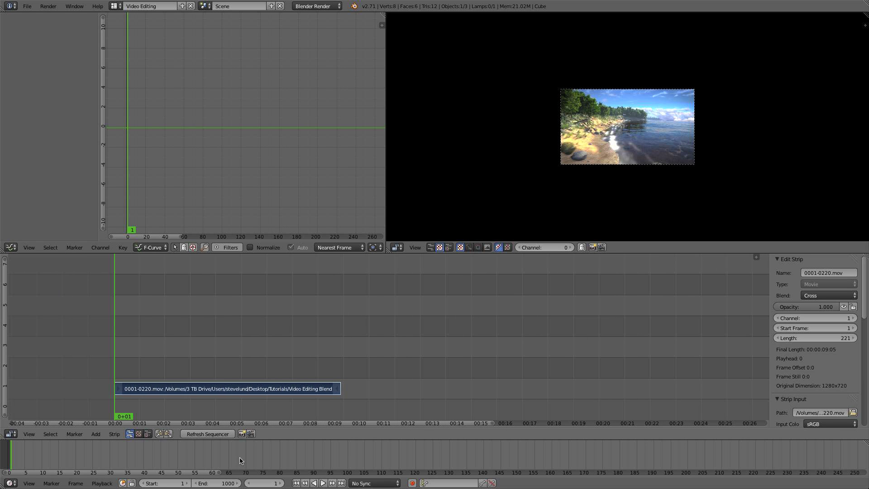
{"action": "left_click", "coordinate": [325, 483]}
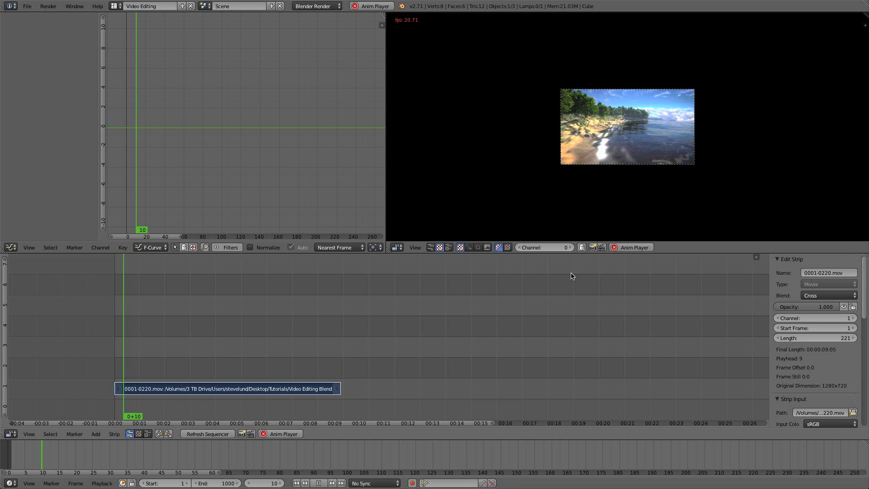
{"action": "scroll", "coordinate": [613, 191], "scroll_direction": "up", "scroll_amount": 4}
{"action": "middle_click_drag", "start_coordinate": [614, 193], "coordinate": [589, 200]}
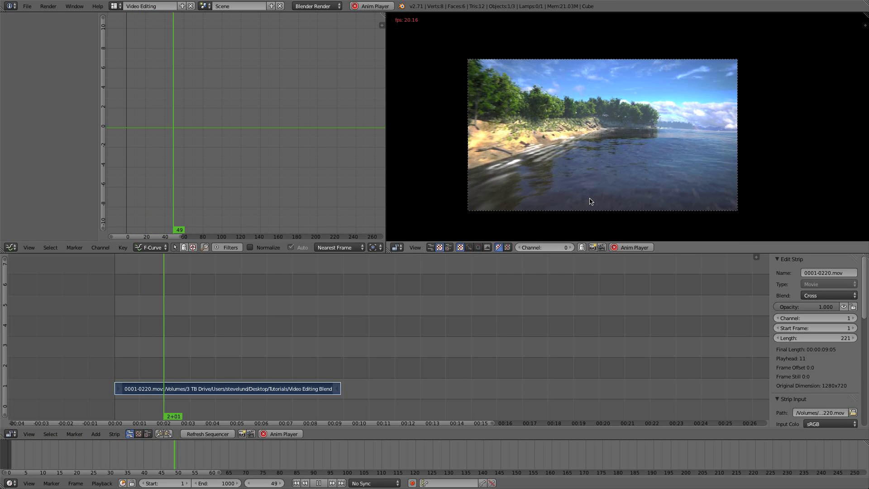
{"action": "scroll", "coordinate": [589, 199], "scroll_direction": "up", "scroll_amount": 1}
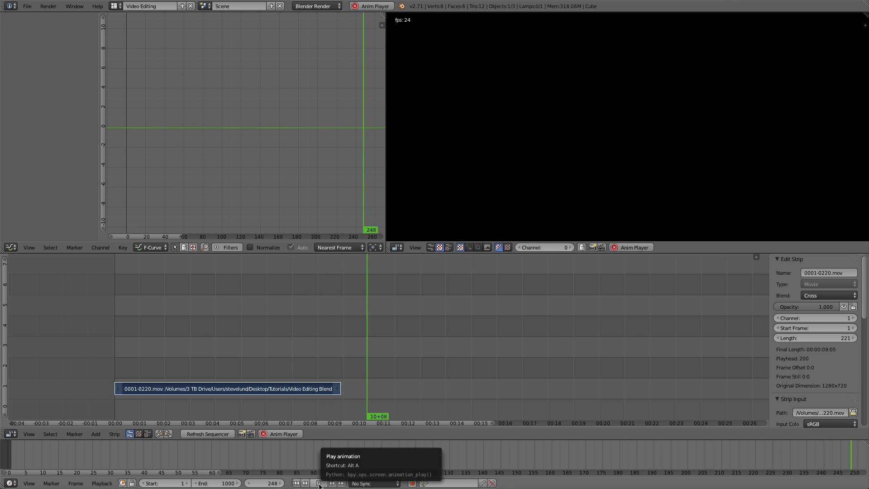
{"action": "key", "text": "shift+Left"}
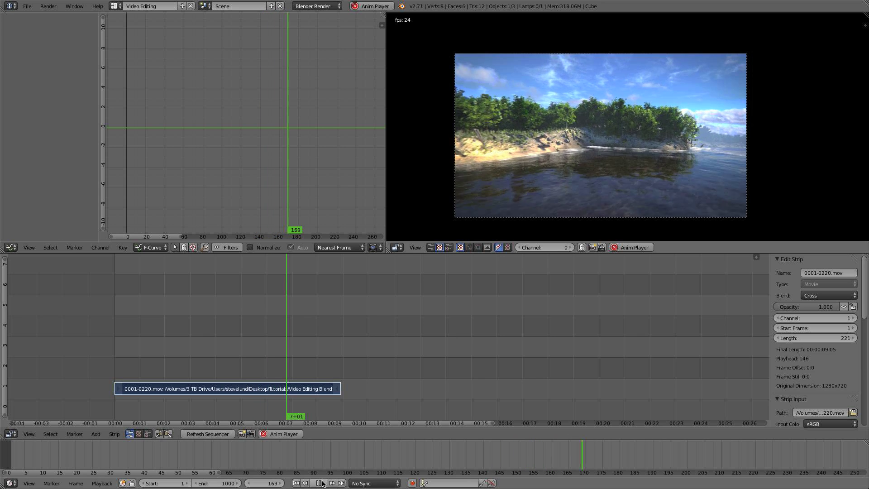
{"action": "key", "text": "alt+a"}
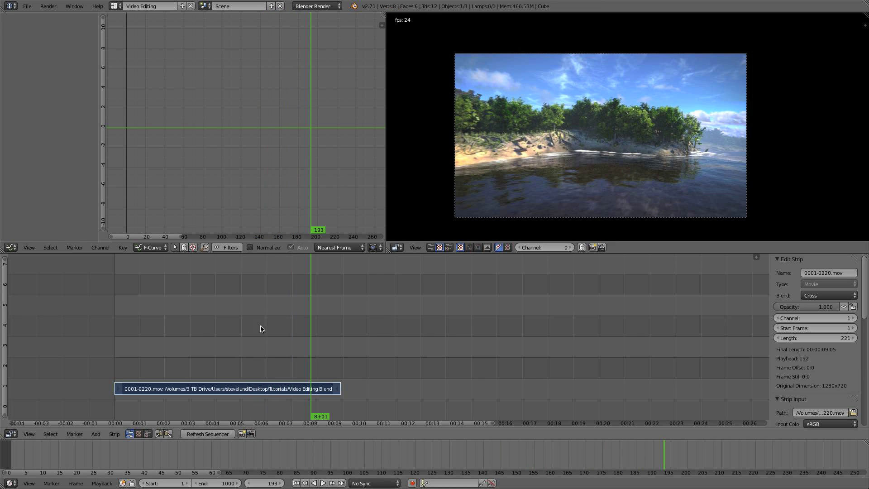
{"action": "left_click_drag", "start_coordinate": [216, 343], "coordinate": [156, 339]}
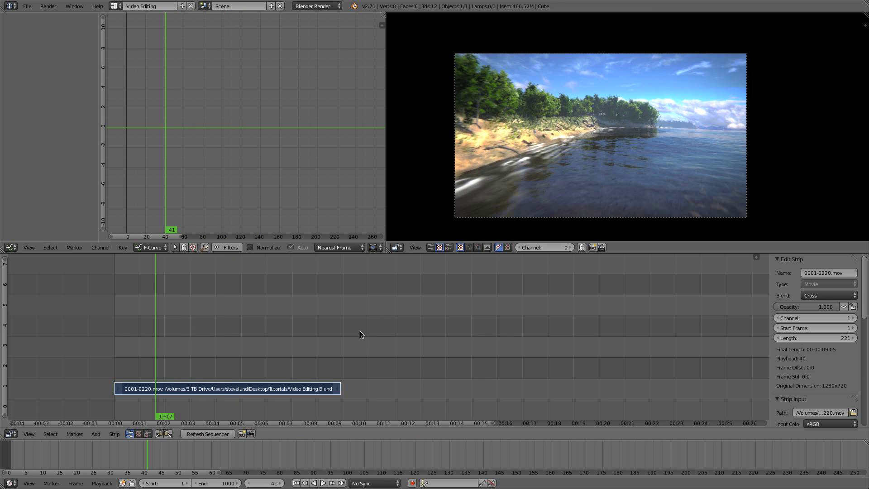
{"action": "middle_click_drag", "start_coordinate": [319, 340], "coordinate": [272, 297]}
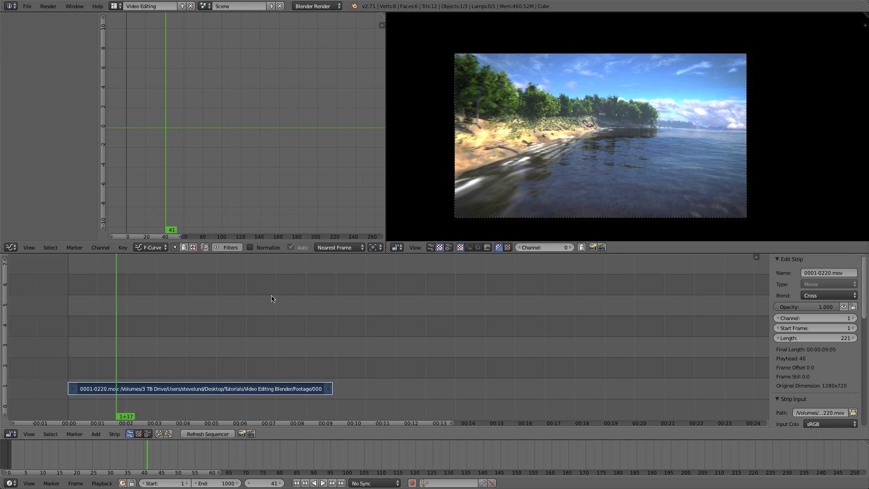
- Set the Sequencer / Clip Editor memory cache limit to 4096 in the user preferences, and close them
{"action": "left_click", "coordinate": [27, 7]}
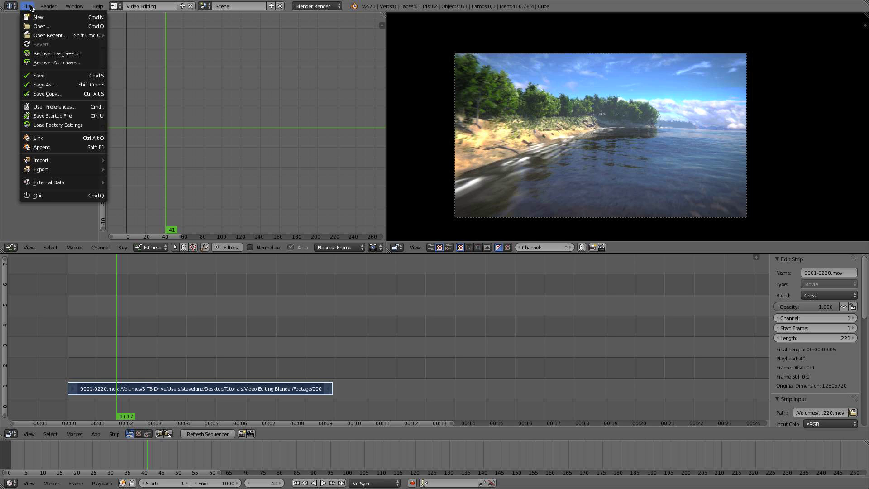
{"action": "left_click", "coordinate": [63, 108]}
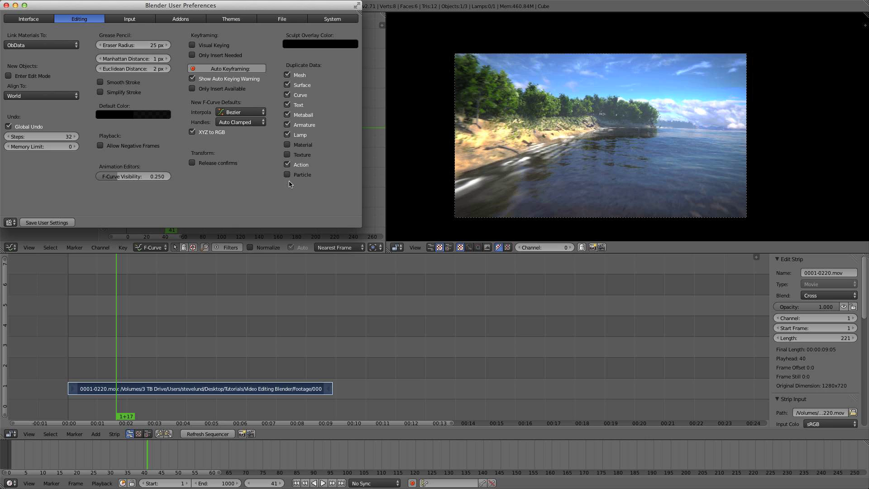
{"action": "left_click", "coordinate": [333, 19]}
{"action": "scroll", "coordinate": [183, 185], "scroll_direction": "down", "scroll_amount": 2}
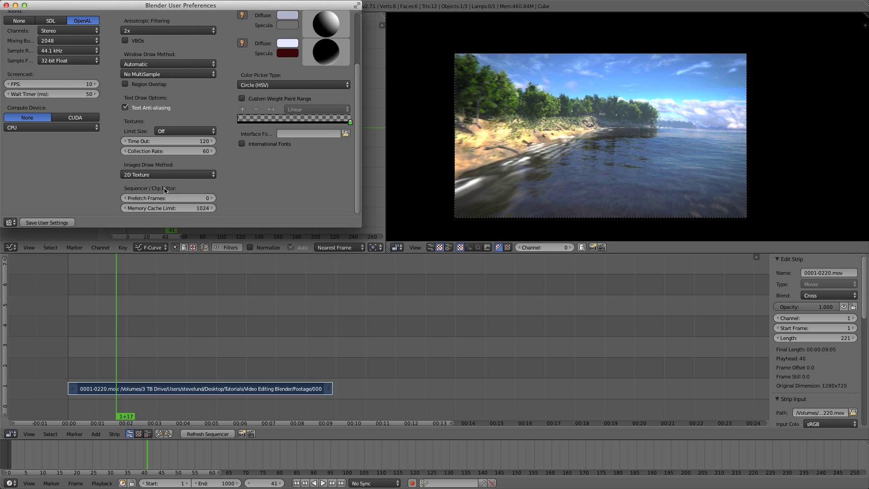
{"action": "left_click", "coordinate": [183, 209]}
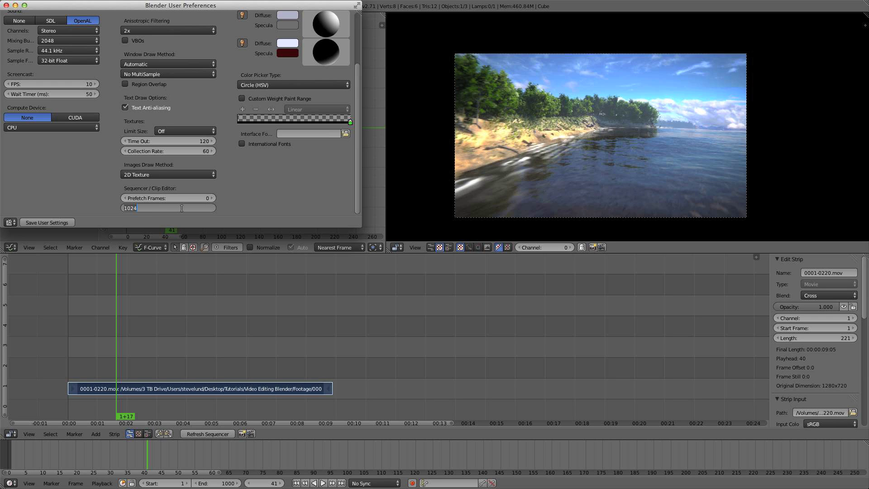
{"action": "type", "text": "4096"}
{"action": "key", "text": "Return"}
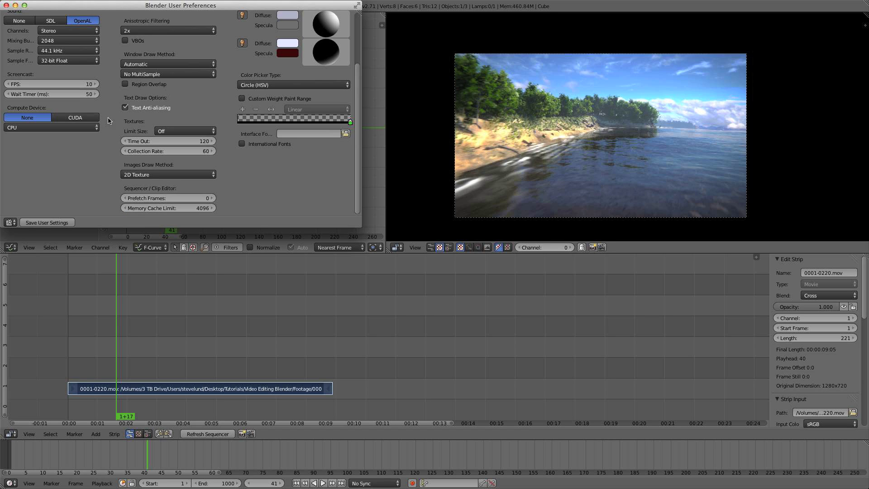
{"action": "left_click", "coordinate": [7, 5]}
- Play the beach clip from the sequencer to check smooth playback, stop it, and scrub the playhead back to frame 1
{"action": "left_click_drag", "start_coordinate": [171, 272], "coordinate": [104, 306]}
{"action": "left_click", "coordinate": [323, 483]}
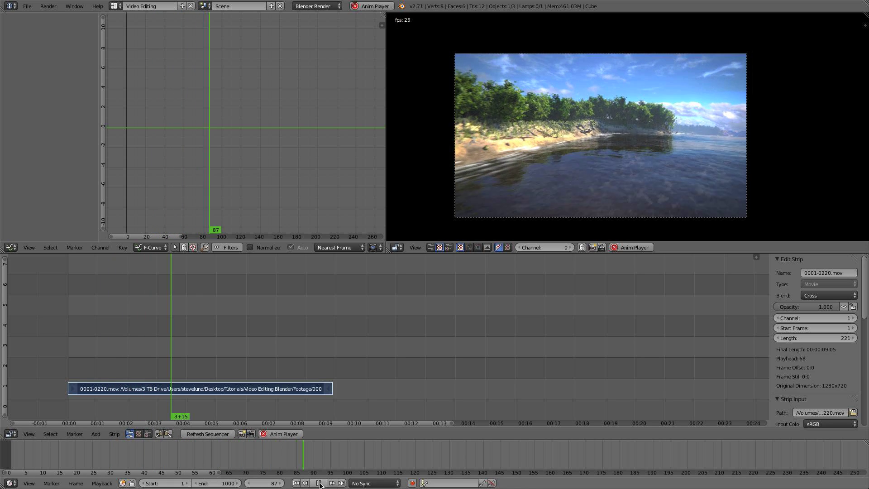
{"action": "key", "text": "alt+a"}
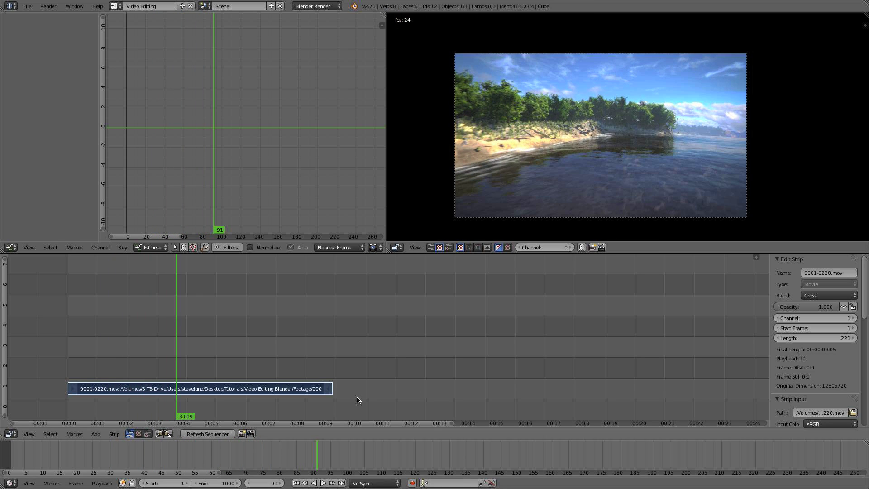
{"action": "left_click_drag", "start_coordinate": [174, 348], "coordinate": [105, 341]}
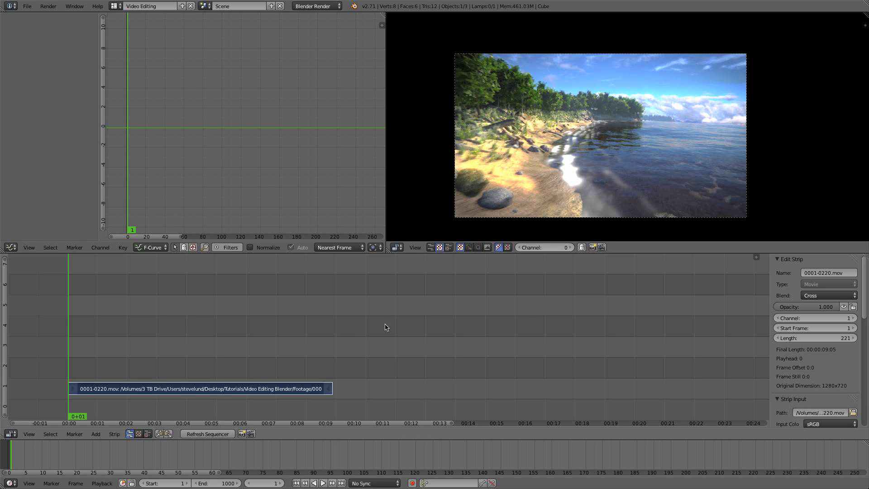
{"action": "key", "text": "shift+a"}
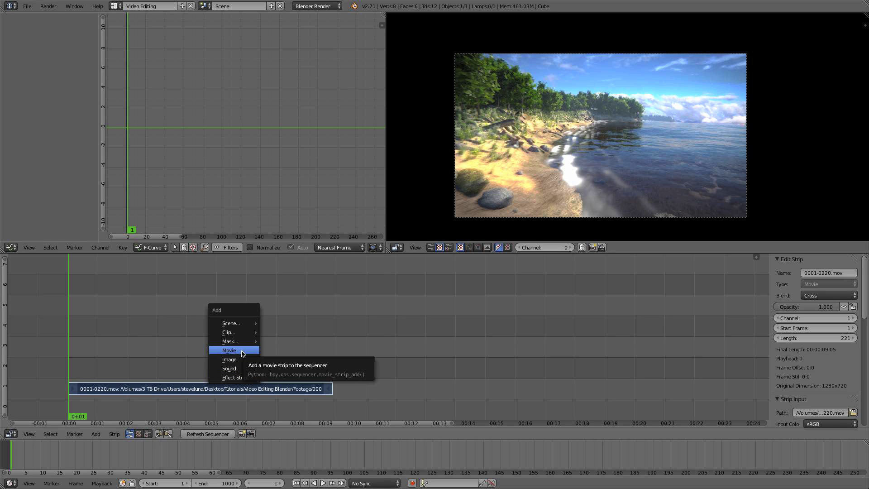
{"action": "mouse_move", "coordinate": [236, 377]}
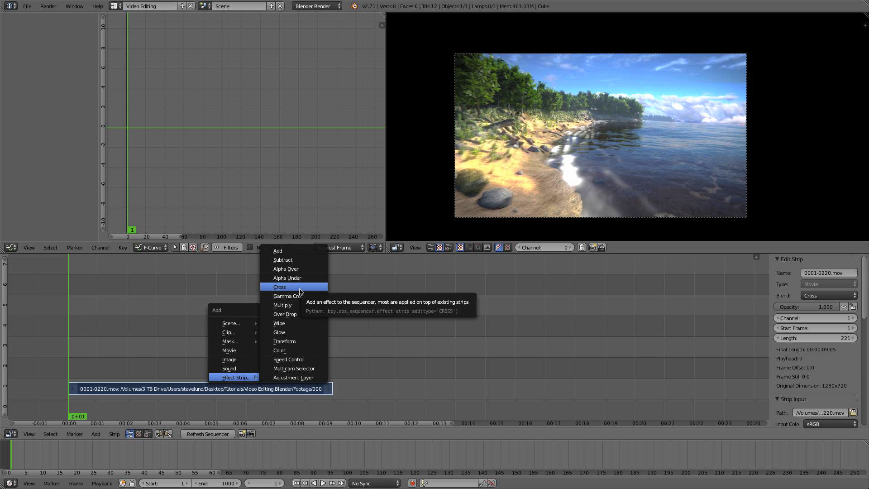
{"action": "left_click", "coordinate": [380, 300]}
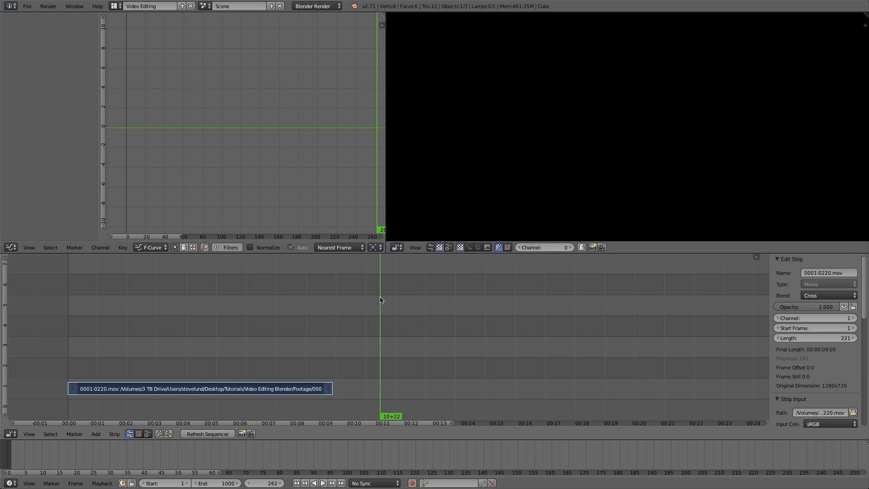
{"action": "left_click_drag", "start_coordinate": [261, 329], "coordinate": [68, 328]}
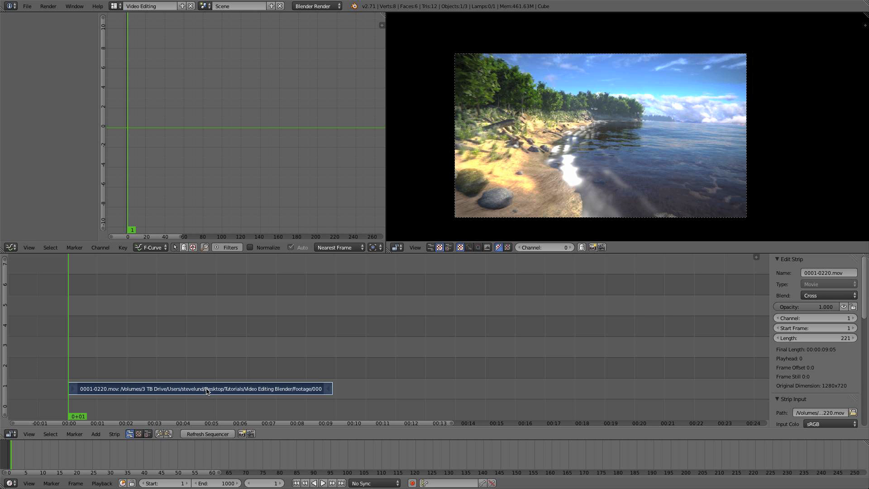
- Move the movie strip along channel 1 to start frame 13, and place the playhead at frame 70
{"action": "key", "text": "g"}
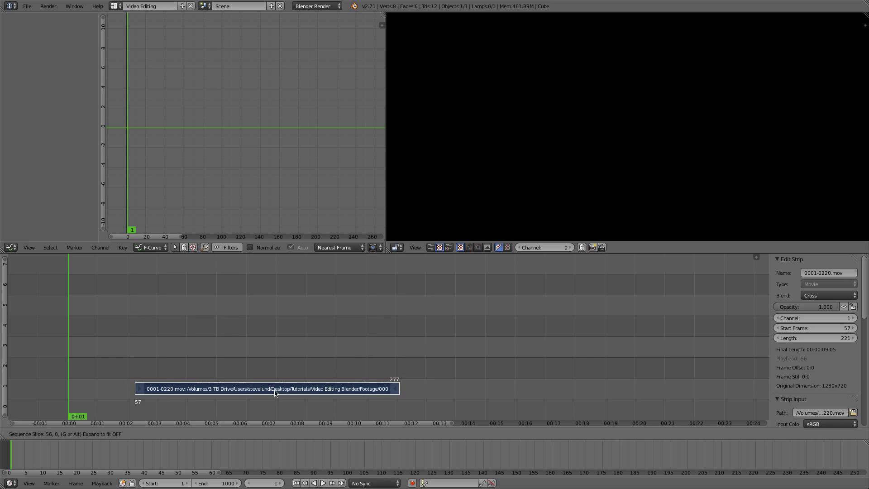
{"action": "left_click", "coordinate": [222, 393]}
{"action": "left_click", "coordinate": [151, 332]}
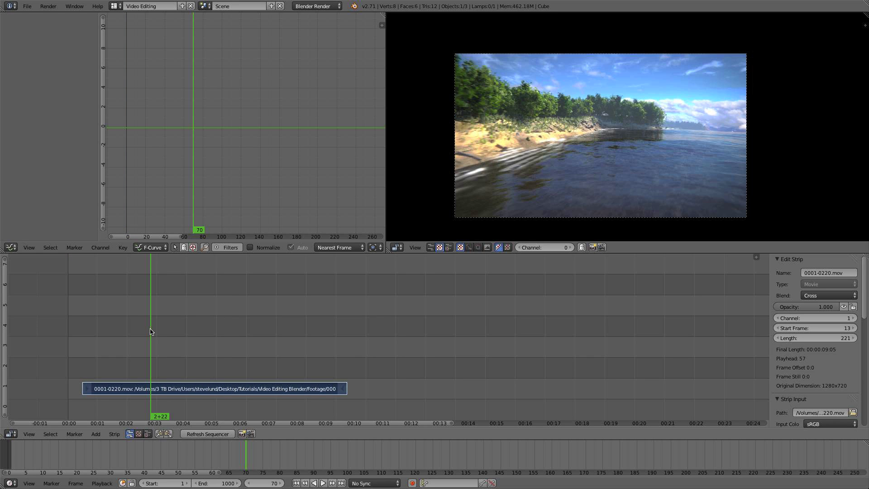
- Extend the movie strip at both ends to a length of 236 frames, and move it to start frame 41
{"action": "right_click", "coordinate": [345, 392]}
{"action": "key", "text": "g"}
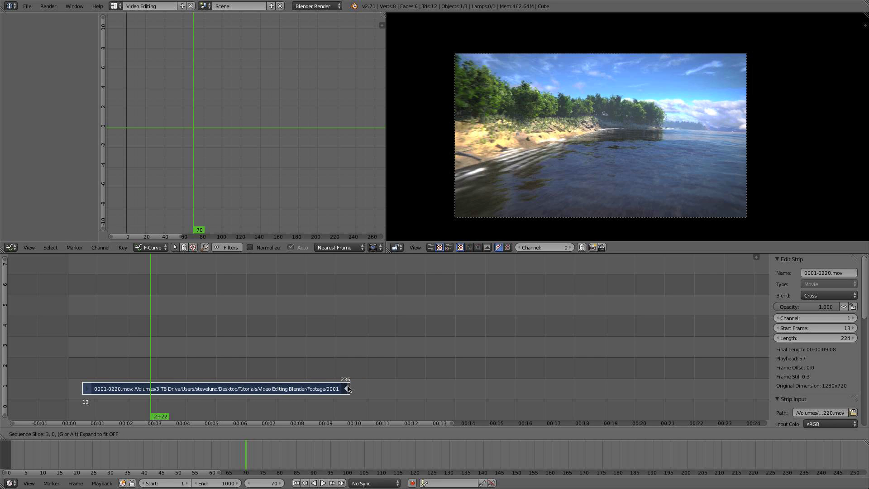
{"action": "left_click", "coordinate": [349, 388]}
{"action": "right_click", "coordinate": [87, 389]}
{"action": "key", "text": "g"}
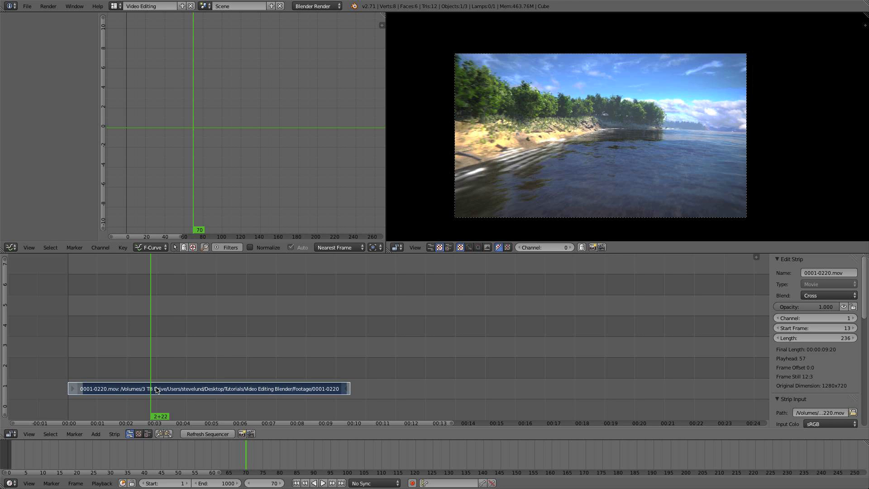
{"action": "left_click", "coordinate": [191, 389]}
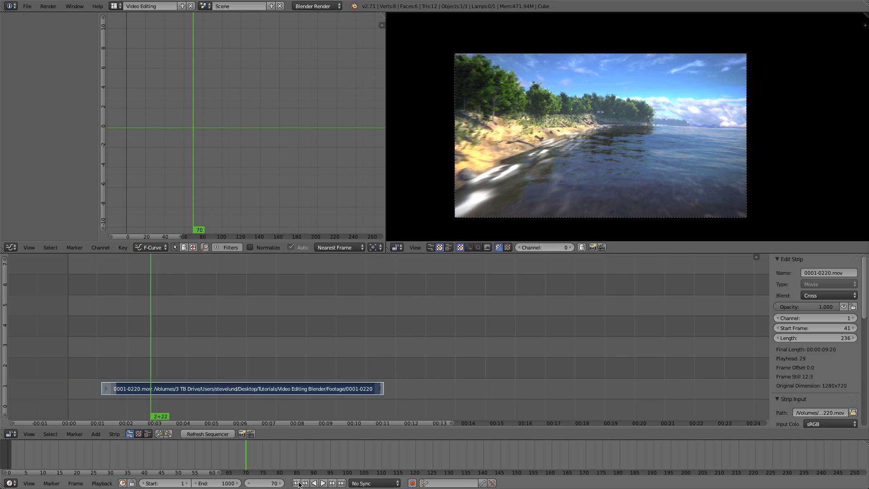
- Add a Color effect strip at frame 1 on channel 1 ahead of the movie strip, keeping its color black
{"action": "key", "text": "shift+Left"}
{"action": "key", "text": "shift+a"}
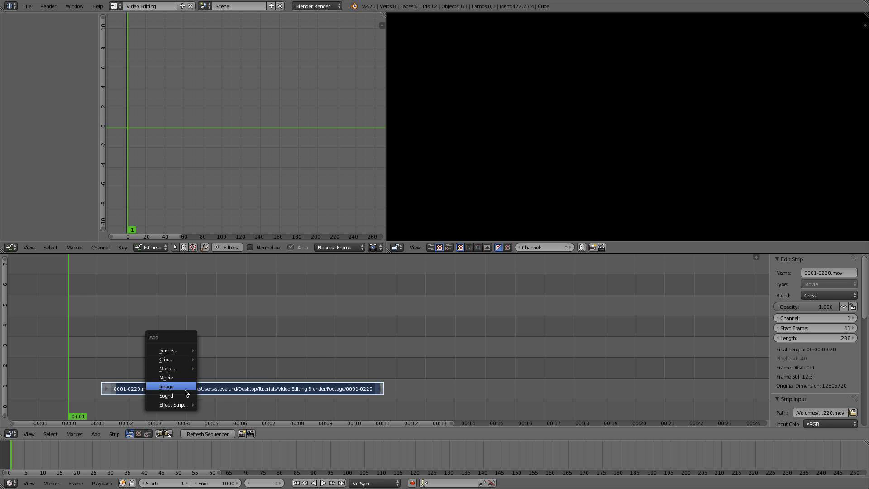
{"action": "mouse_move", "coordinate": [186, 407]}
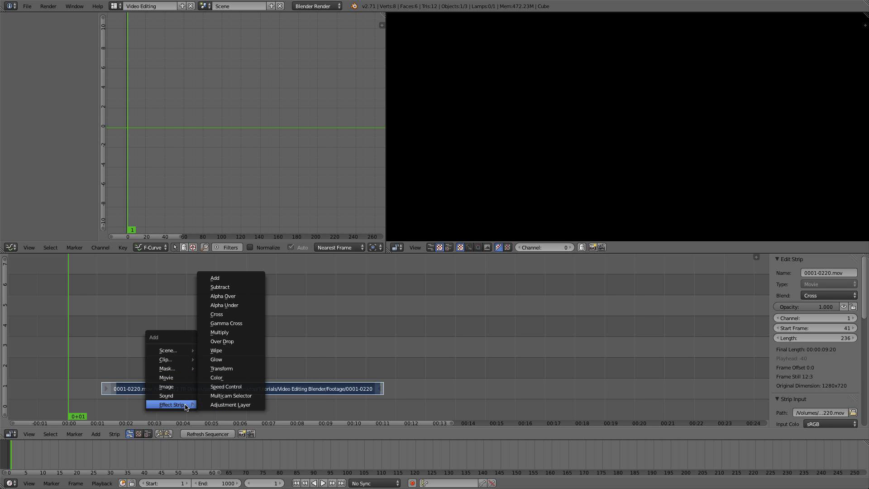
{"action": "left_click", "coordinate": [225, 380]}
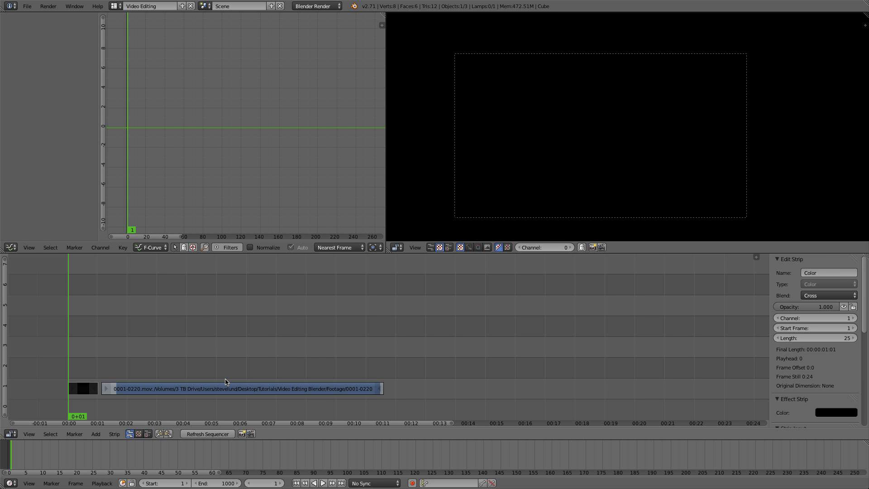
{"action": "left_click", "coordinate": [835, 413]}
{"action": "left_click_drag", "start_coordinate": [853, 319], "coordinate": [851, 362]}
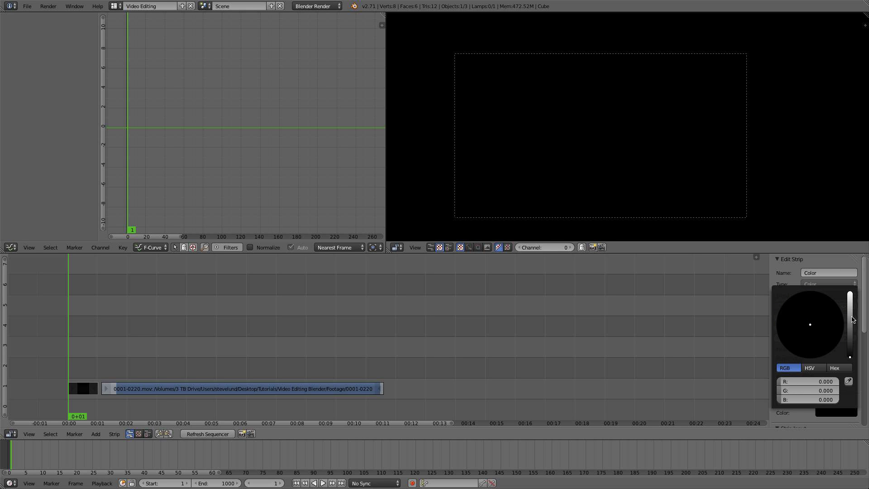
{"action": "scroll", "coordinate": [832, 406], "scroll_direction": "down", "scroll_amount": 1}
{"action": "scroll", "coordinate": [835, 405], "scroll_direction": "up", "scroll_amount": 1}
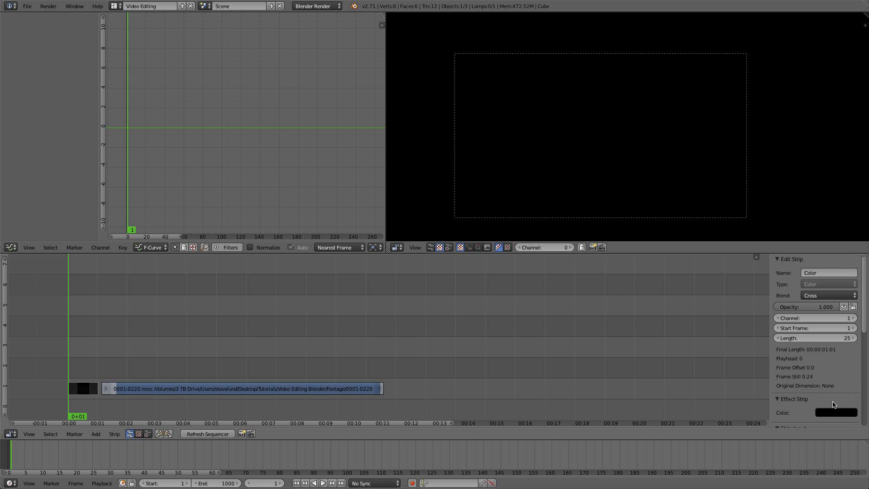
- Trim the movie strip's beginning to a 225-frame length and move it against the end of the black Color strip, at start frame 27
{"action": "left_click", "coordinate": [126, 392]}
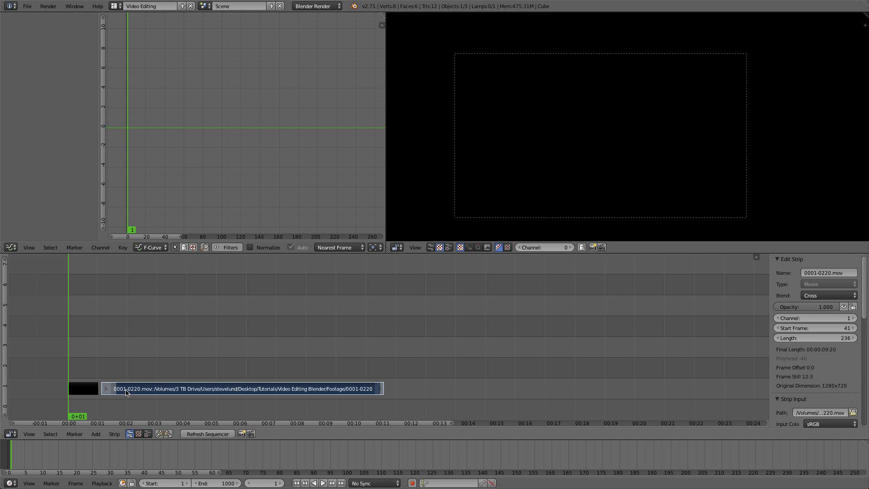
{"action": "left_click", "coordinate": [92, 388]}
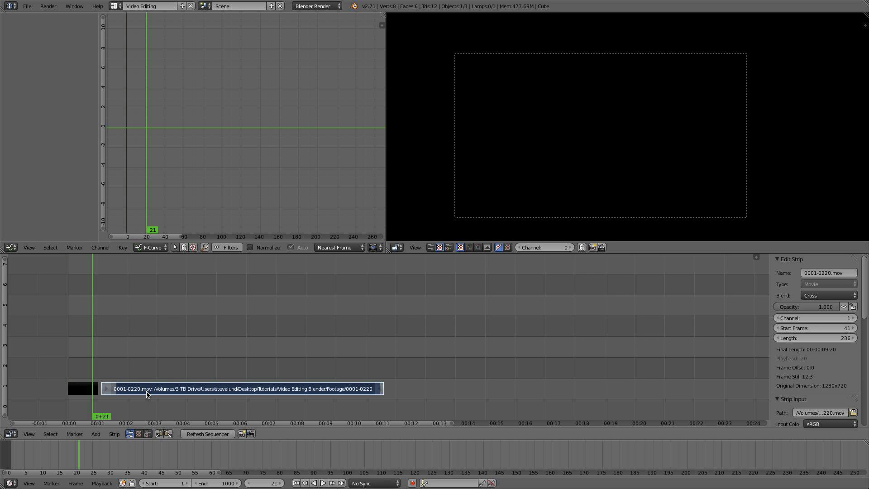
{"action": "left_click", "coordinate": [105, 389]}
{"action": "key", "text": "g"}
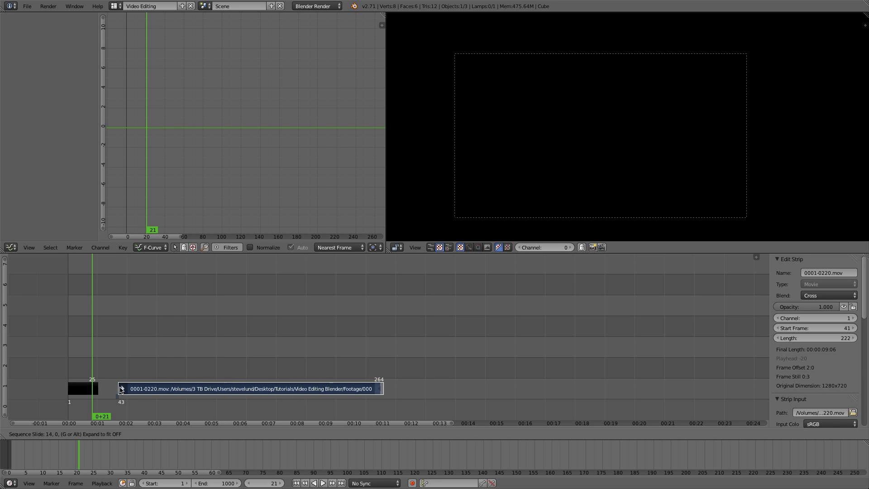
{"action": "left_click", "coordinate": [123, 390]}
{"action": "key", "text": "g"}
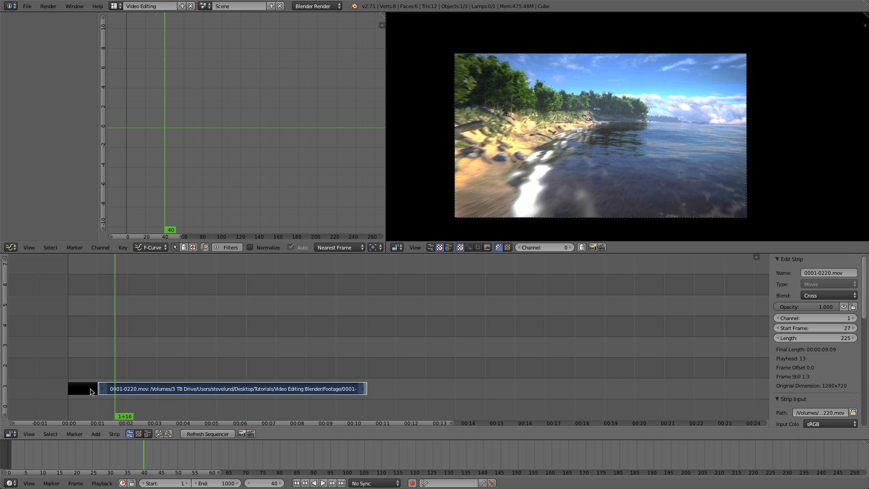
- Scrub the playhead across the cut between the Color strip and the movie strip, stopping at frame 31
{"action": "left_click", "coordinate": [114, 389]}
{"action": "left_click", "coordinate": [87, 362]}
{"action": "left_click_drag", "start_coordinate": [88, 362], "coordinate": [104, 365]}
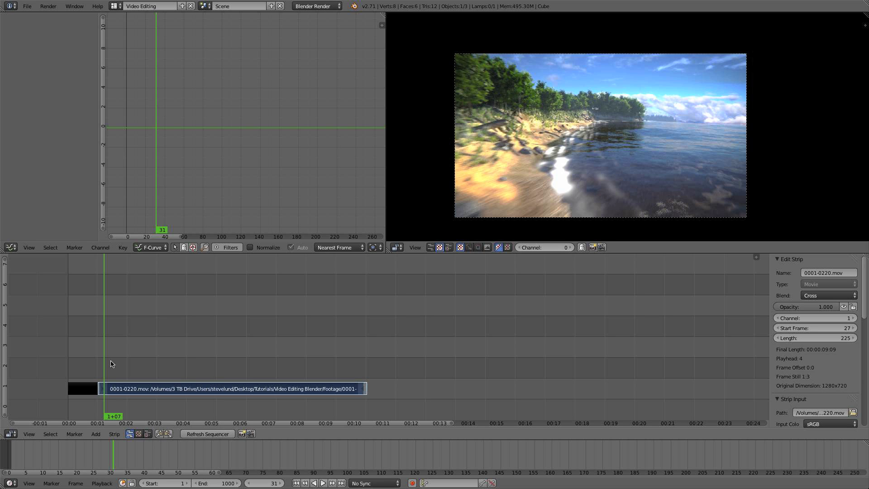
- Add a Cross effect from the Color strip to the movie strip, and adjust the handles where they meet to make it 30 frames long
{"action": "right_click", "coordinate": [89, 391]}
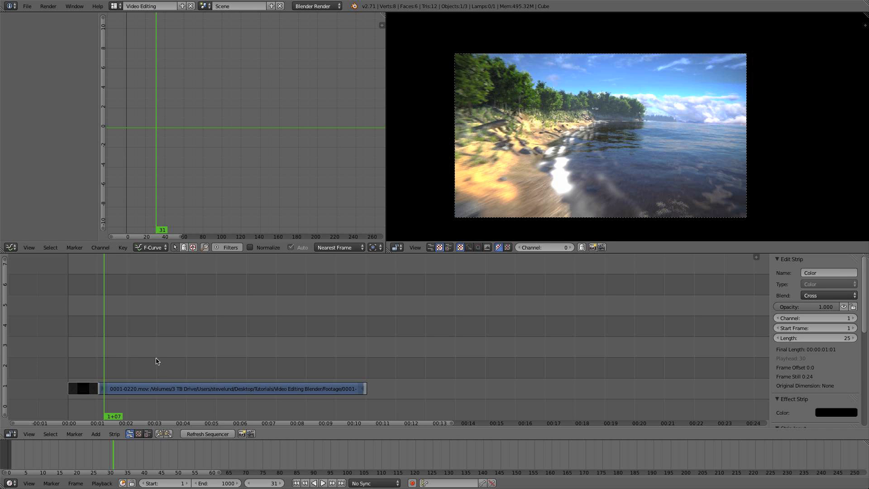
{"action": "right_click", "coordinate": [193, 389]}
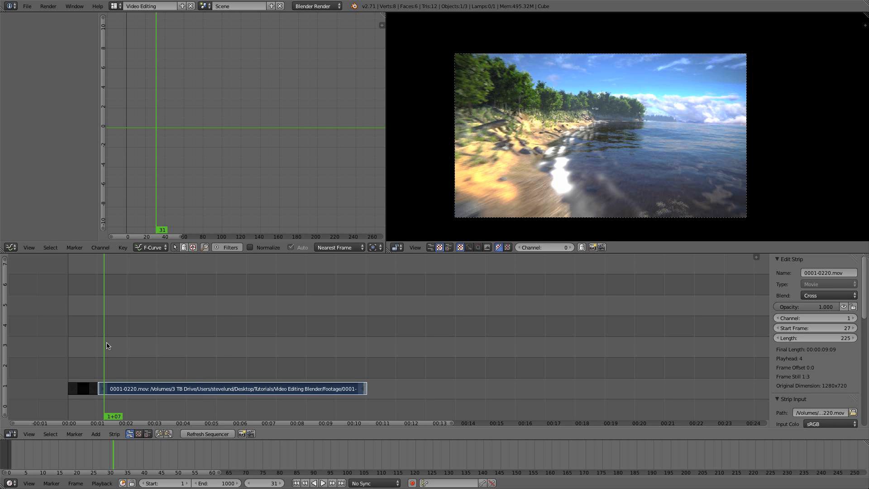
{"action": "key", "text": "shift+a"}
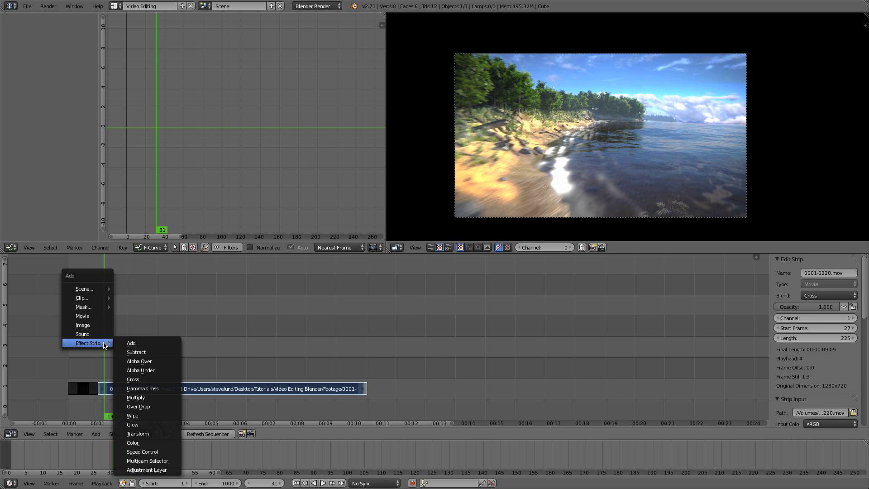
{"action": "left_click", "coordinate": [159, 380]}
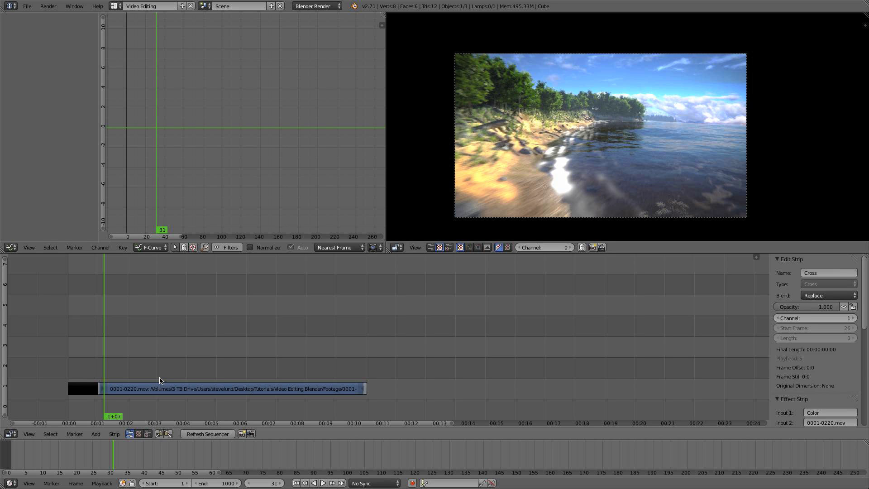
{"action": "right_click", "coordinate": [90, 393]}
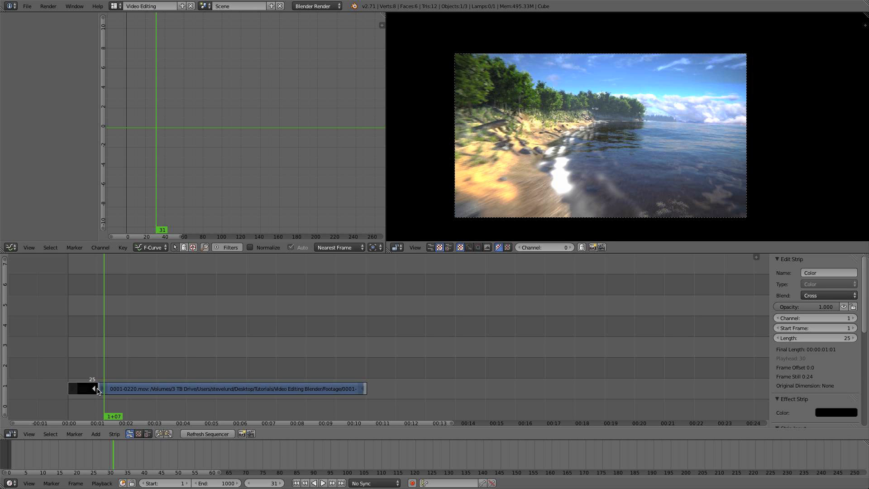
{"action": "mouse_move", "coordinate": [105, 391]}
{"action": "right_mouse_down"}
{"action": "mouse_move", "coordinate": [86, 393]}
{"action": "mouse_move", "coordinate": [122, 392]}
{"action": "right_mouse_up"}
- Play the fade from black starting at frame 3, stop playback, and scrub back into the Cross transition at about frame 19
{"action": "left_click_drag", "start_coordinate": [95, 398], "coordinate": [70, 370]}
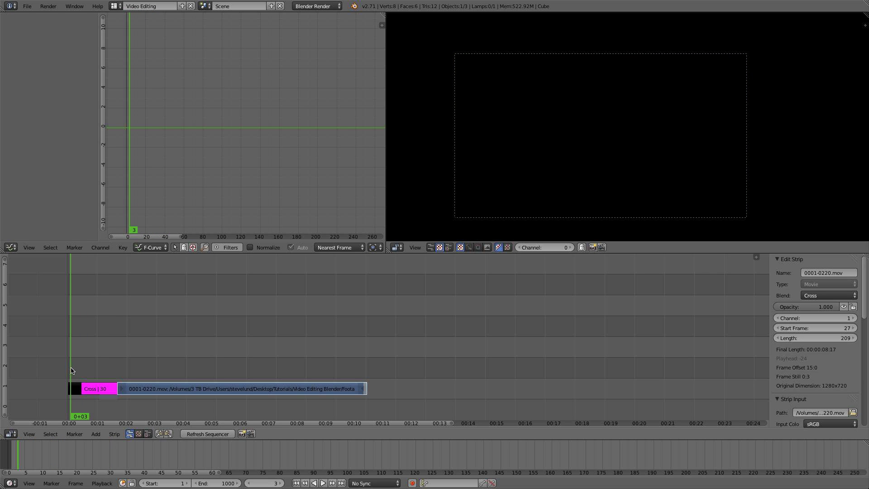
{"action": "key", "text": "alt+a"}
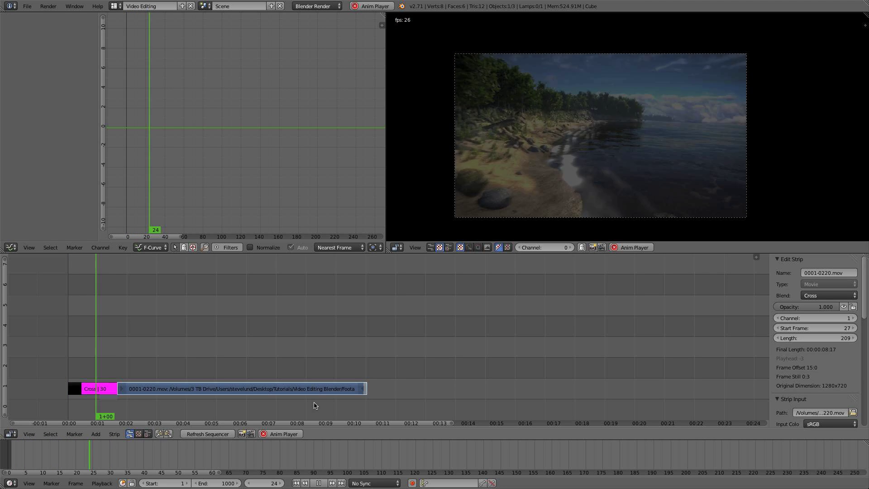
{"action": "left_click", "coordinate": [318, 483]}
{"action": "left_click", "coordinate": [109, 359]}
{"action": "left_click_drag", "start_coordinate": [109, 359], "coordinate": [89, 360]}
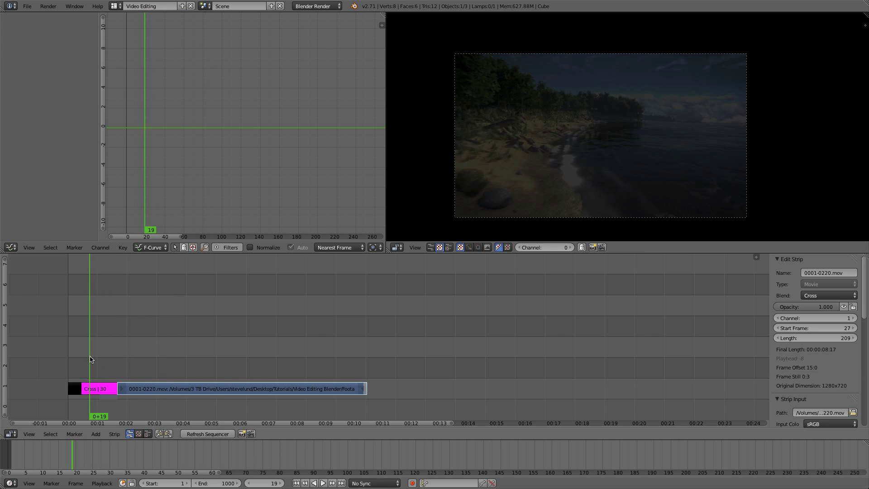
- Trim the movie strip's beginning to a 203-frame length and move the strip to start frame 11, leaving a 20-frame Cross transition
{"action": "right_click", "coordinate": [134, 395]}
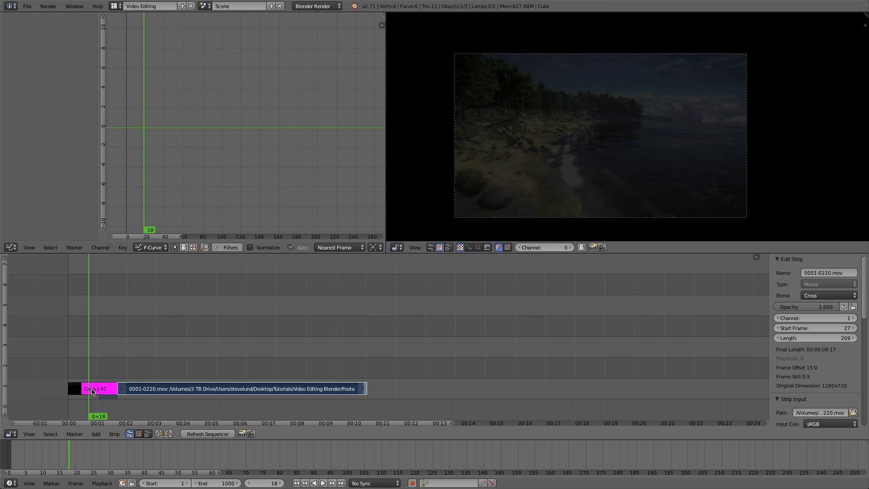
{"action": "right_click", "coordinate": [119, 394]}
{"action": "key", "text": "g"}
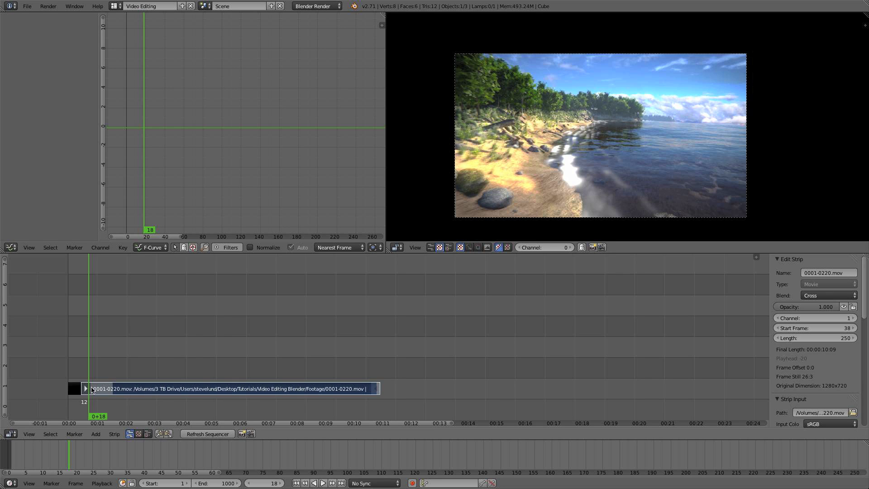
{"action": "left_click", "coordinate": [121, 388]}
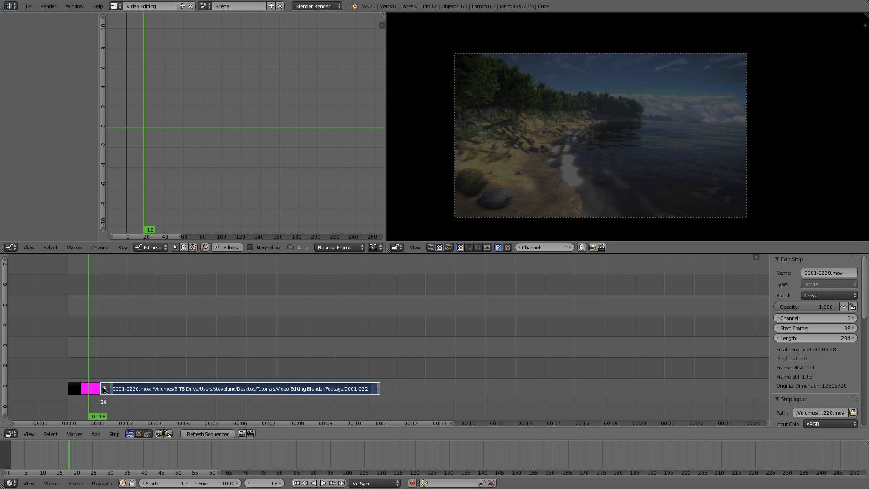
{"action": "right_click_drag", "start_coordinate": [104, 390], "coordinate": [138, 390]}
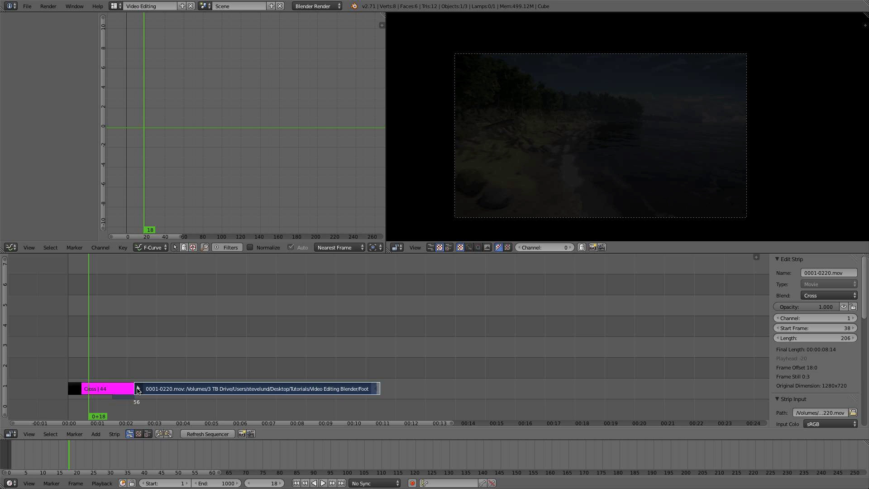
{"action": "key", "text": "g"}
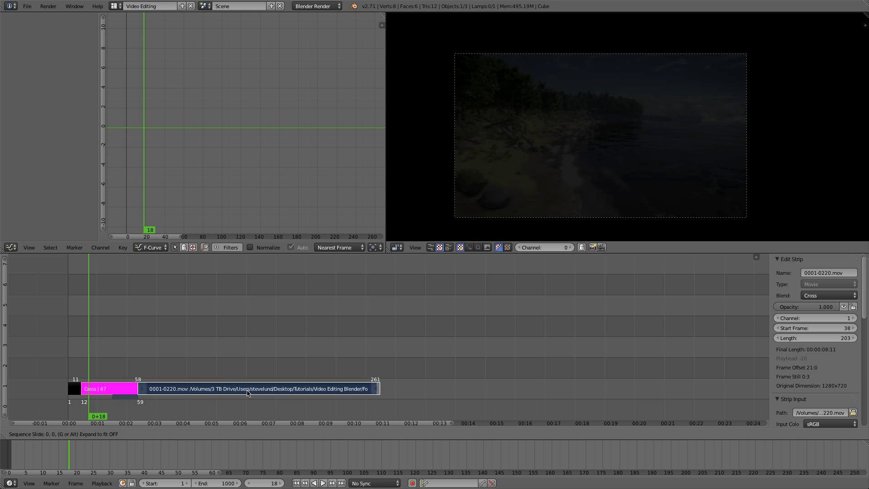
{"action": "left_click", "coordinate": [216, 393]}
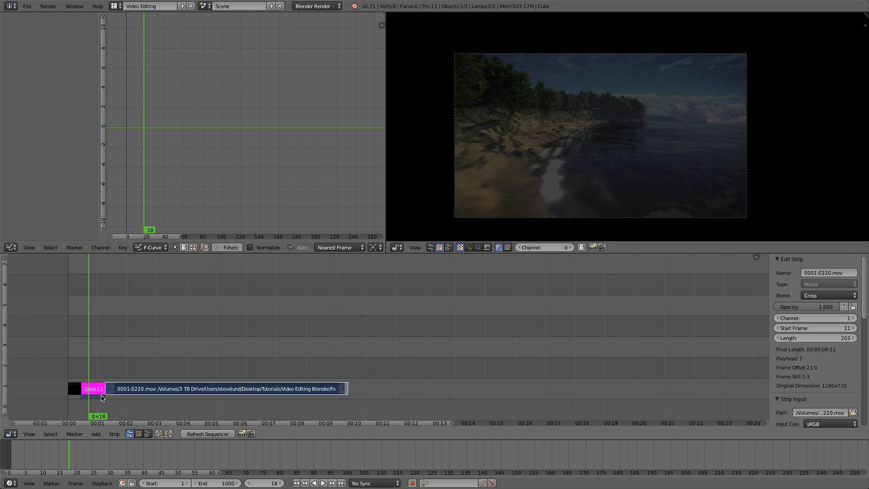
- Play the shortened fade from frame 7, stop, and replay it from near the start of the Cross, stopping after the transition
{"action": "left_click_drag", "start_coordinate": [80, 372], "coordinate": [76, 371]}
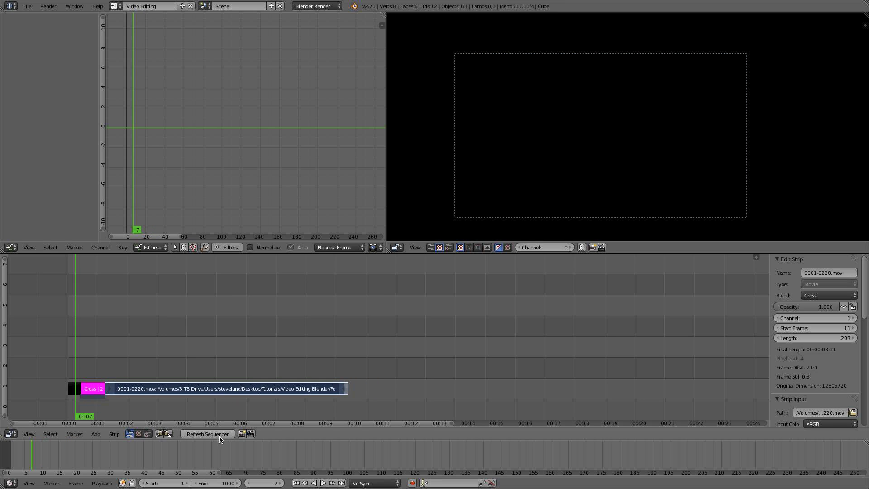
{"action": "left_click", "coordinate": [323, 484]}
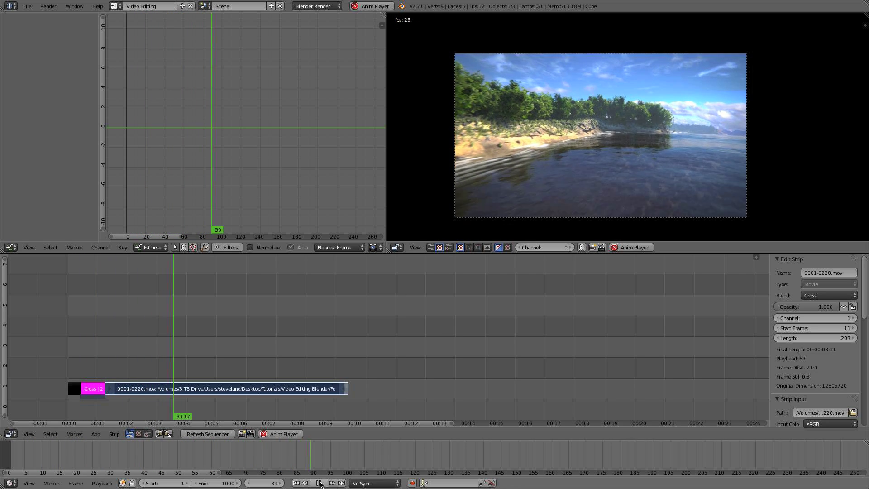
{"action": "key", "text": "alt+a"}
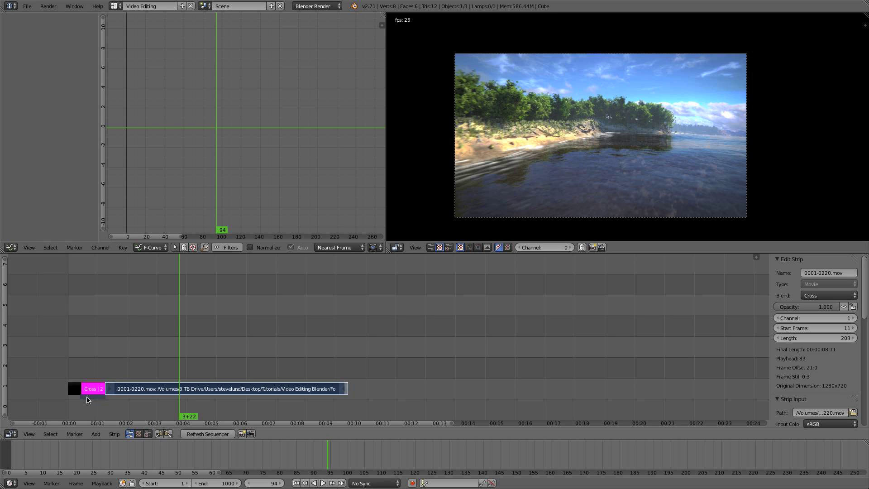
{"action": "left_click", "coordinate": [77, 362]}
{"action": "left_click", "coordinate": [322, 484]}
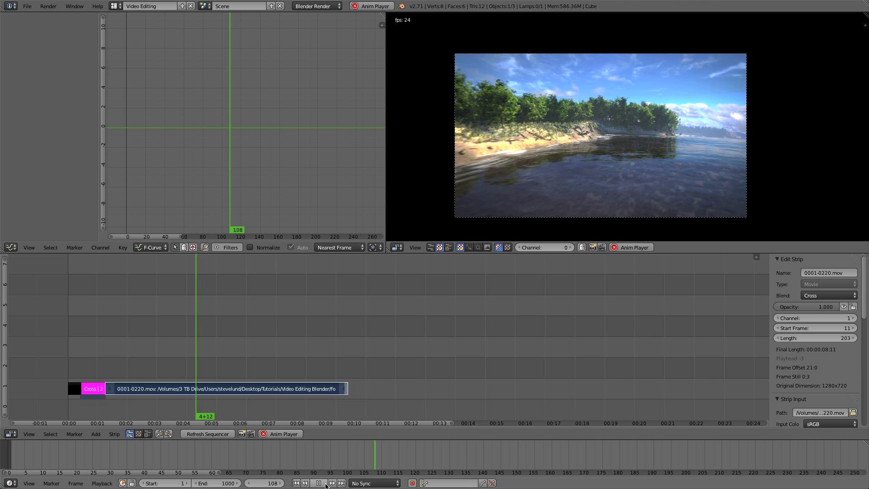
{"action": "left_click", "coordinate": [319, 483]}
- Hard-cut the movie strip at frame 175 and try sliding the second piece away from the first
{"action": "left_click", "coordinate": [197, 354]}
{"action": "left_click_drag", "start_coordinate": [197, 354], "coordinate": [272, 340]}
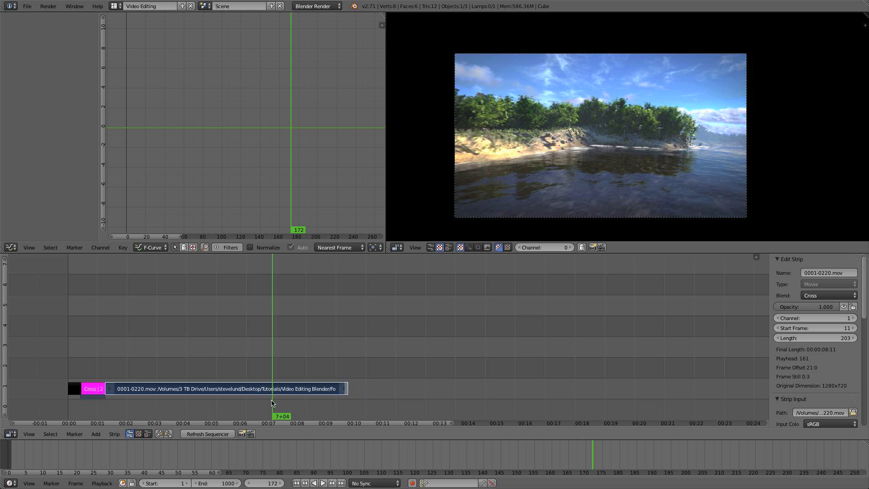
{"action": "mouse_move", "coordinate": [283, 368]}
{"action": "left_mouse_down"}
{"action": "mouse_move", "coordinate": [274, 358]}
{"action": "mouse_move", "coordinate": [107, 364]}
{"action": "mouse_move", "coordinate": [181, 370]}
{"action": "mouse_move", "coordinate": [277, 357]}
{"action": "left_mouse_up"}
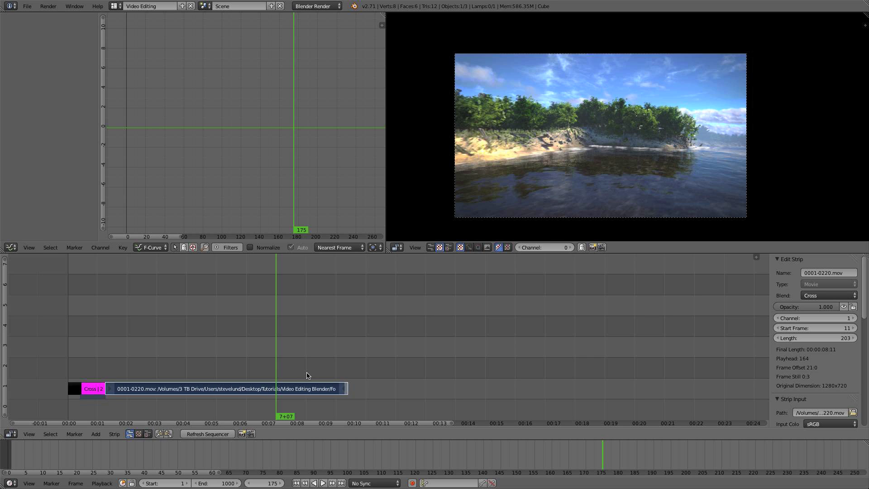
{"action": "left_click", "coordinate": [114, 434]}
{"action": "key", "text": "k"}
{"action": "right_click", "coordinate": [289, 392]}
{"action": "key", "text": "g"}
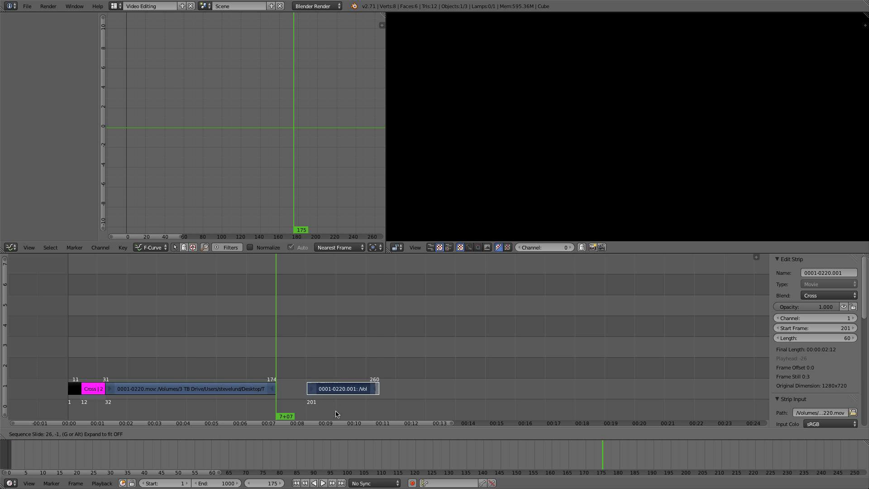
{"action": "key", "text": "Escape"}
- Play the footage across the cut starting at frame 160 and stop at about frame 195
{"action": "left_click", "coordinate": [258, 362]}
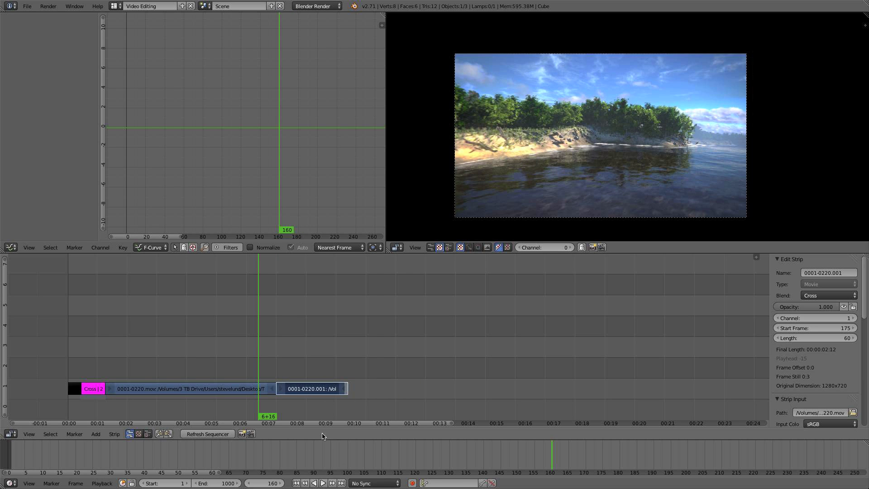
{"action": "left_click", "coordinate": [322, 483]}
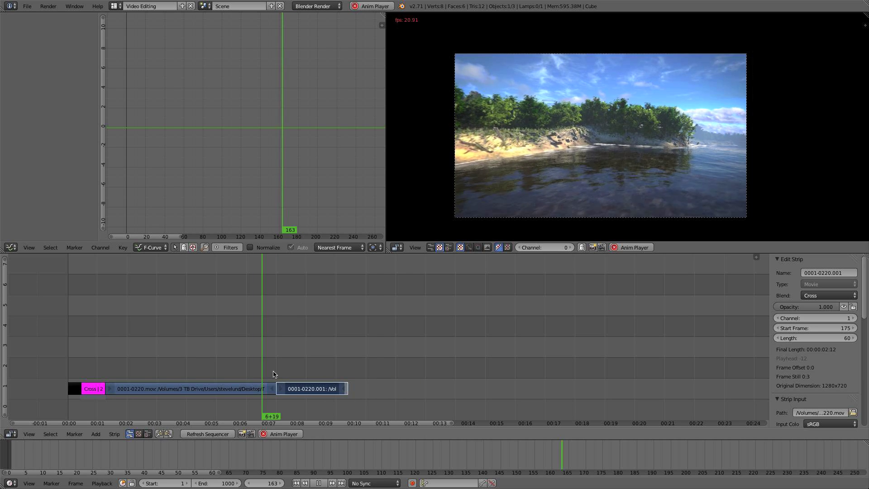
{"action": "left_click", "coordinate": [318, 483]}
- Add a Speed Control effect to the first piece of the movie strip
{"action": "right_click", "coordinate": [237, 390]}
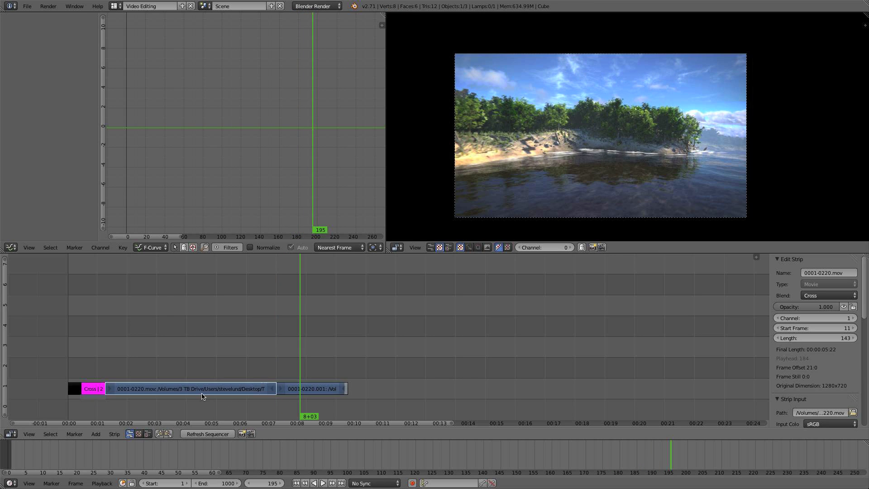
{"action": "key", "text": "shift+a"}
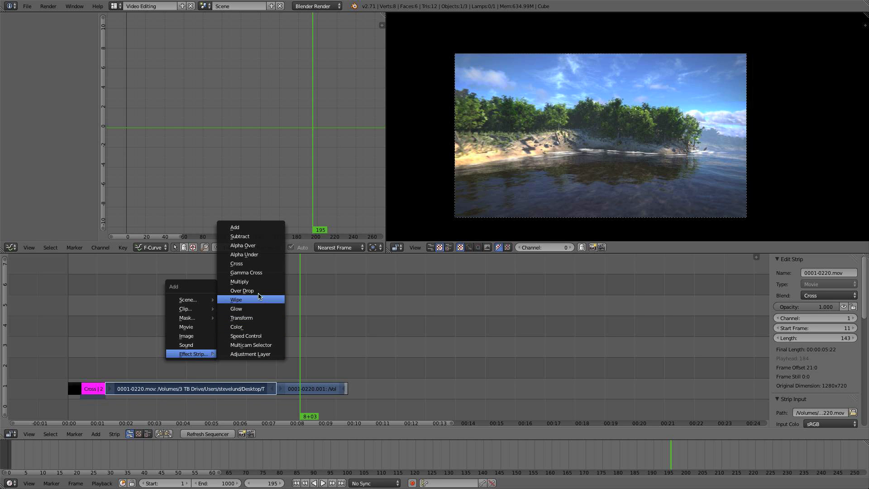
{"action": "left_click", "coordinate": [257, 337]}
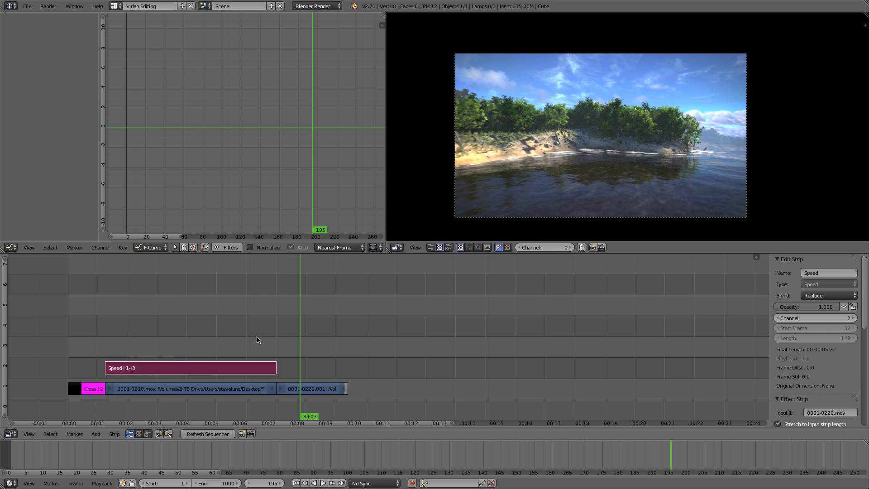
- Examine the Speed strip's effect settings and the first movie piece's trim and filter settings, with the playhead at frame 22
{"action": "left_click_drag", "start_coordinate": [128, 346], "coordinate": [93, 345]}
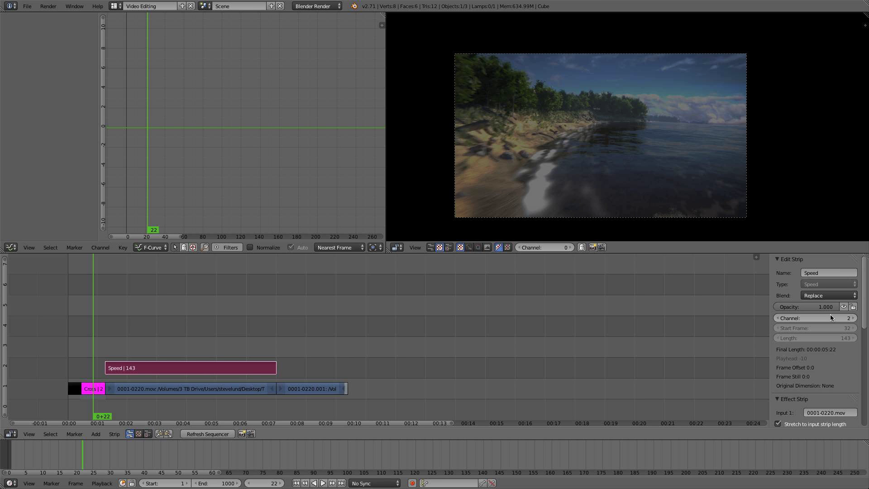
{"action": "scroll", "coordinate": [829, 303], "scroll_direction": "down", "scroll_amount": 5}
{"action": "scroll", "coordinate": [830, 302], "scroll_direction": "down", "scroll_amount": 3}
{"action": "scroll", "coordinate": [831, 310], "scroll_direction": "up", "scroll_amount": 3}
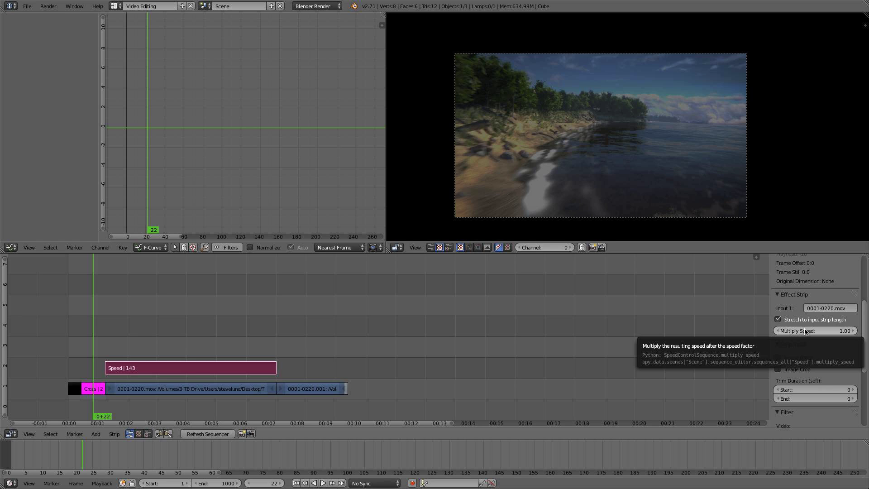
{"action": "right_click", "coordinate": [238, 390]}
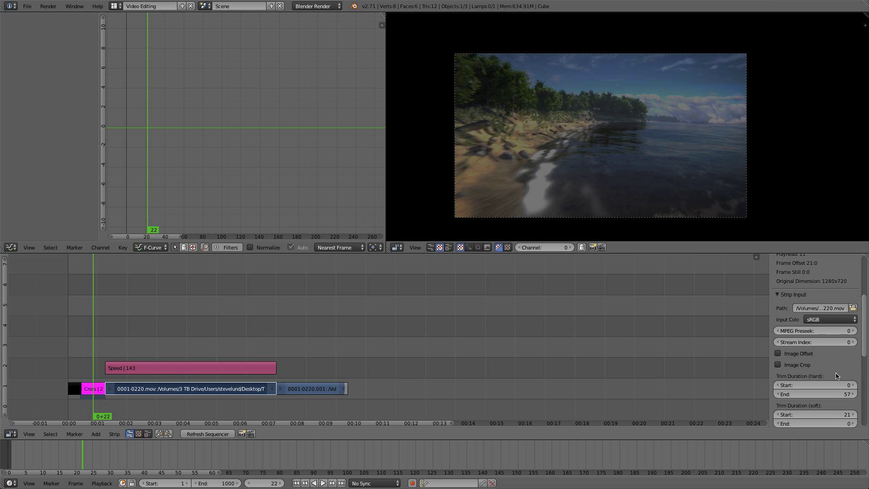
{"action": "scroll", "coordinate": [830, 371], "scroll_direction": "down", "scroll_amount": 5}
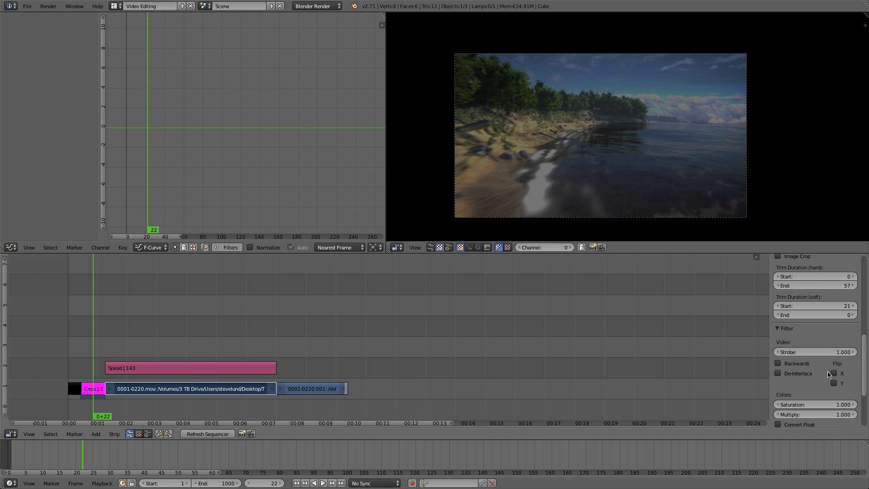
{"action": "scroll", "coordinate": [828, 375], "scroll_direction": "down", "scroll_amount": 4}
{"action": "scroll", "coordinate": [825, 386], "scroll_direction": "up", "scroll_amount": 10}
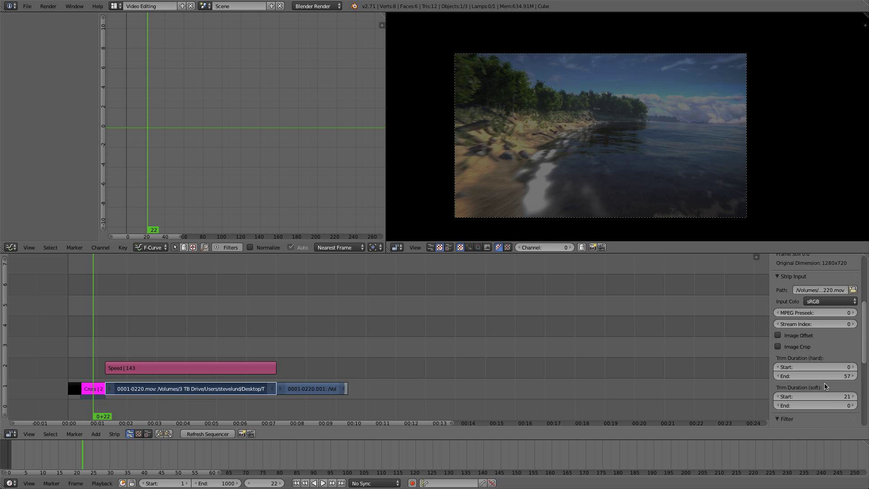
- Set the Speed effect's Multiply Speed to 6
{"action": "right_click", "coordinate": [243, 370]}
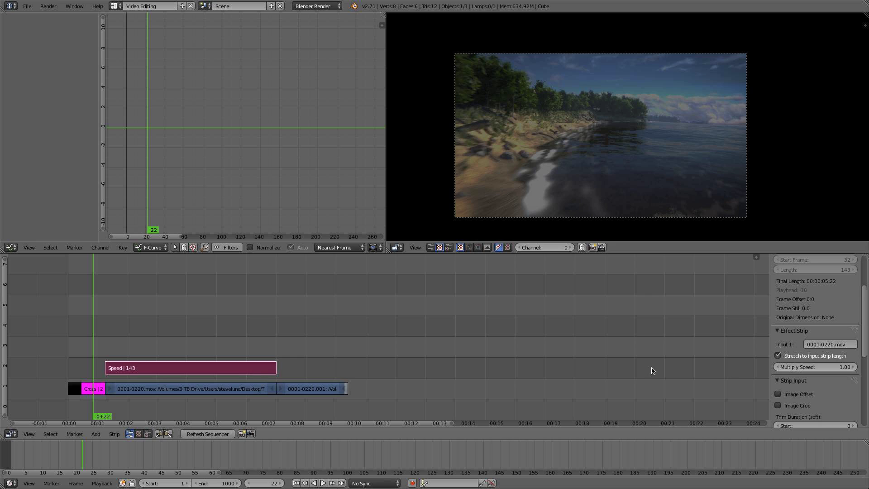
{"action": "left_click", "coordinate": [827, 369]}
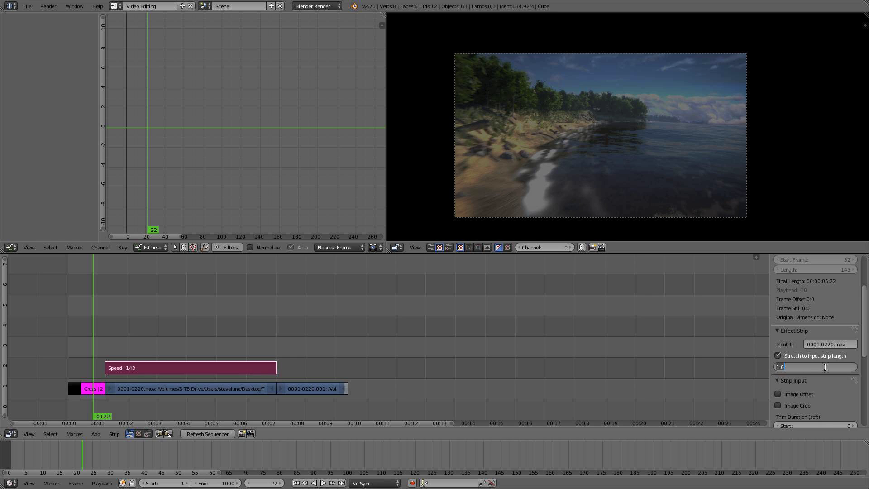
{"action": "type", "text": "6"}
{"action": "key", "text": "Return"}
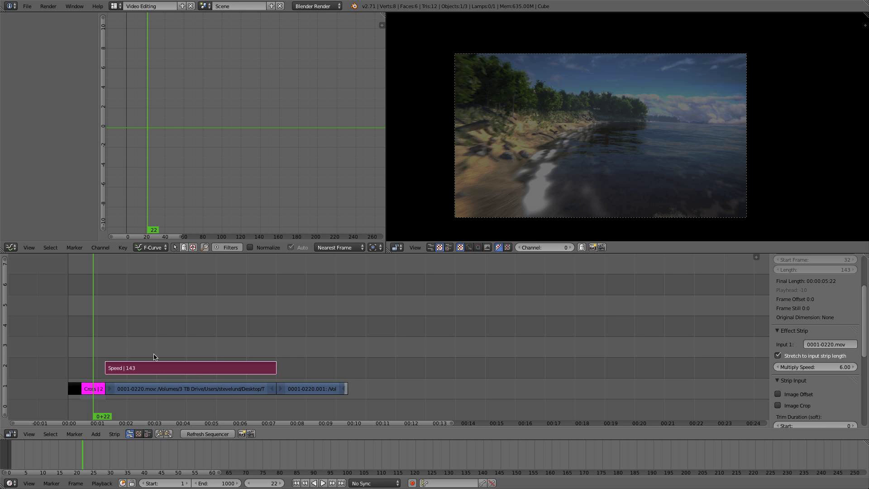
- Play the sped-up footage from frame 13, stop, and replay it from near the start, stopping at frame 145
{"action": "left_click", "coordinate": [84, 335]}
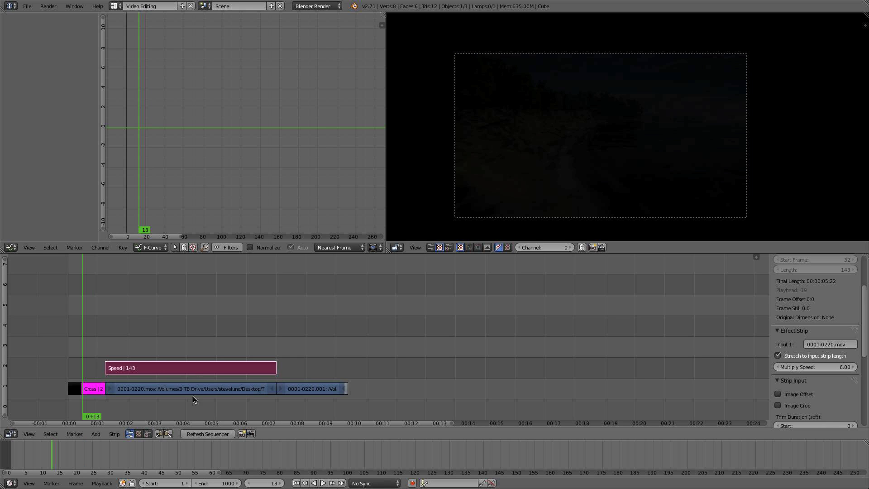
{"action": "left_click", "coordinate": [324, 484]}
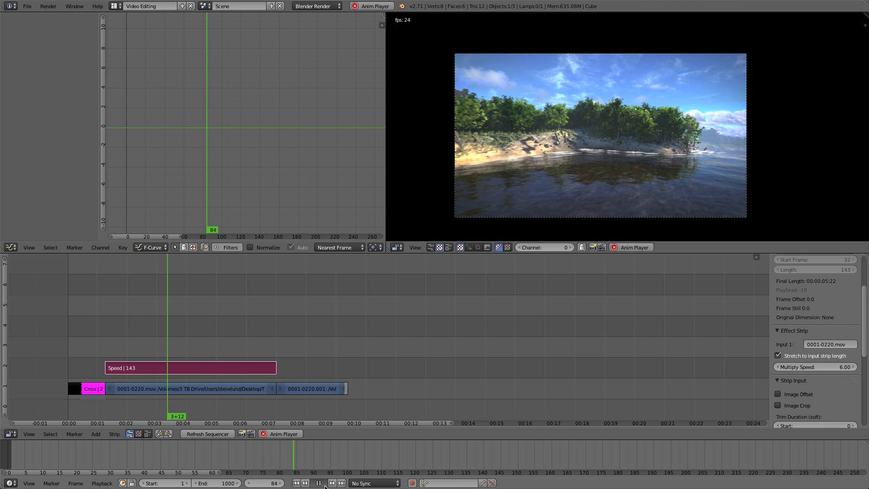
{"action": "left_click", "coordinate": [324, 484]}
{"action": "left_click_drag", "start_coordinate": [177, 332], "coordinate": [78, 349]}
{"action": "key", "text": "alt+a"}
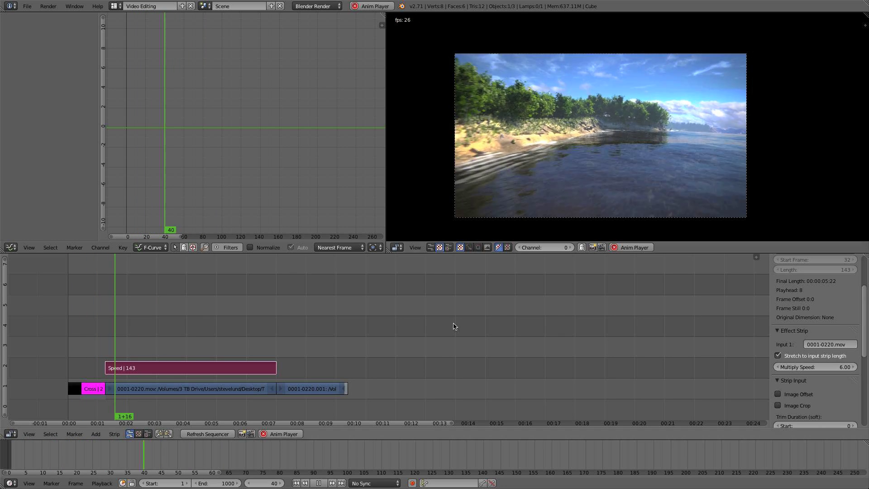
{"action": "left_click", "coordinate": [315, 471]}
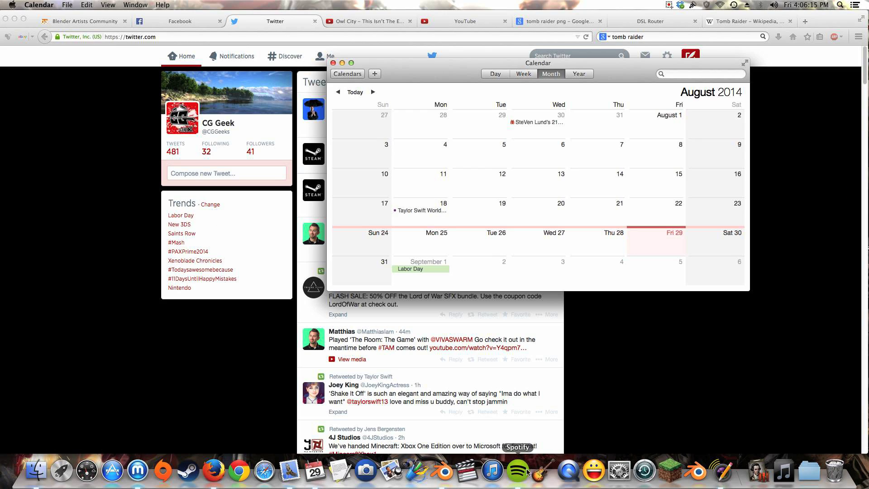
{"action": "left_click", "coordinate": [443, 472]}
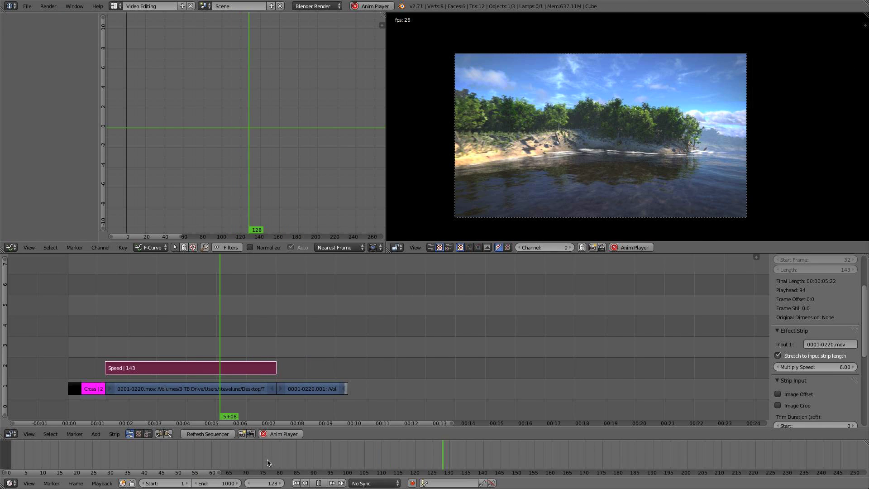
{"action": "key", "text": "alt+a"}
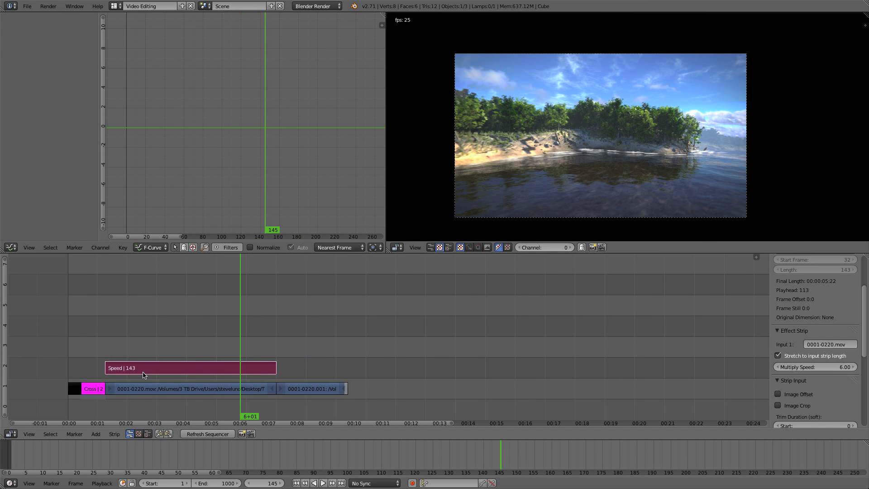
- Delete the Cross effect between the black Color strip and the first movie piece
{"action": "right_click", "coordinate": [100, 390]}
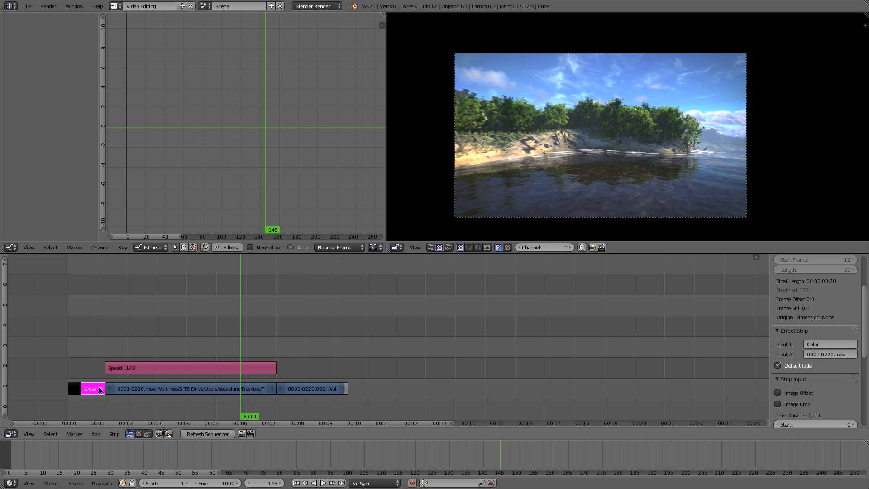
{"action": "key", "text": "x"}
{"action": "left_click", "coordinate": [105, 372]}
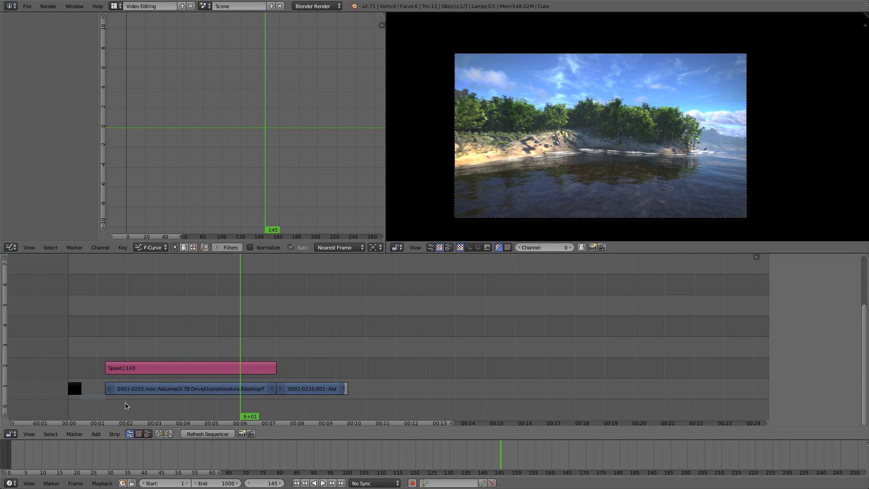
- Try to extend the first movie piece's start back to the black Color strip, then undo the change
{"action": "right_click", "coordinate": [110, 390]}
{"action": "key", "text": "g"}
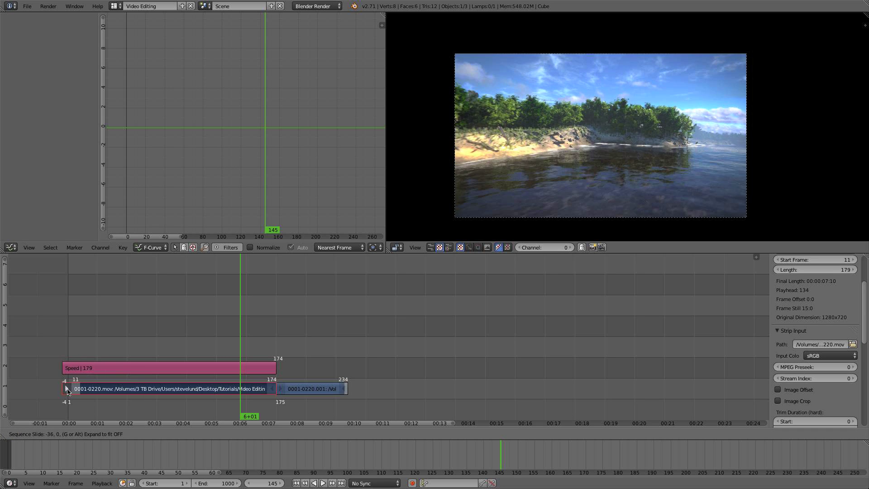
{"action": "left_click", "coordinate": [76, 392]}
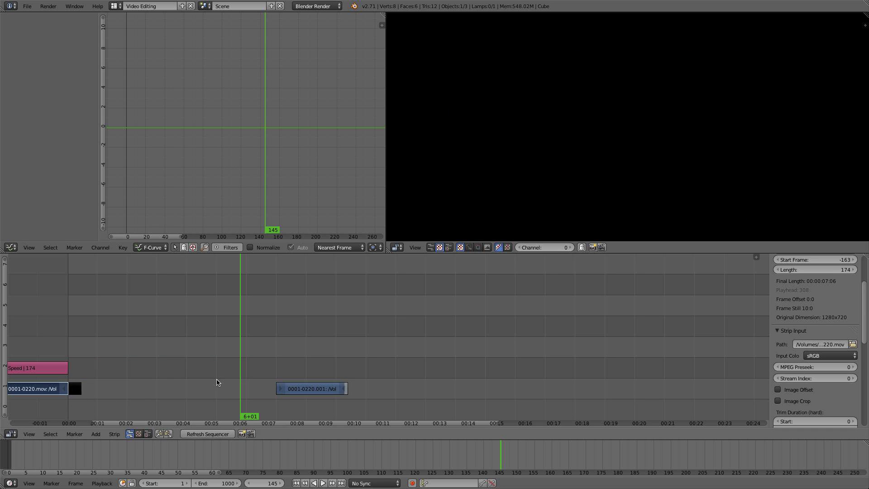
{"action": "key", "text": "ctrl+z"}
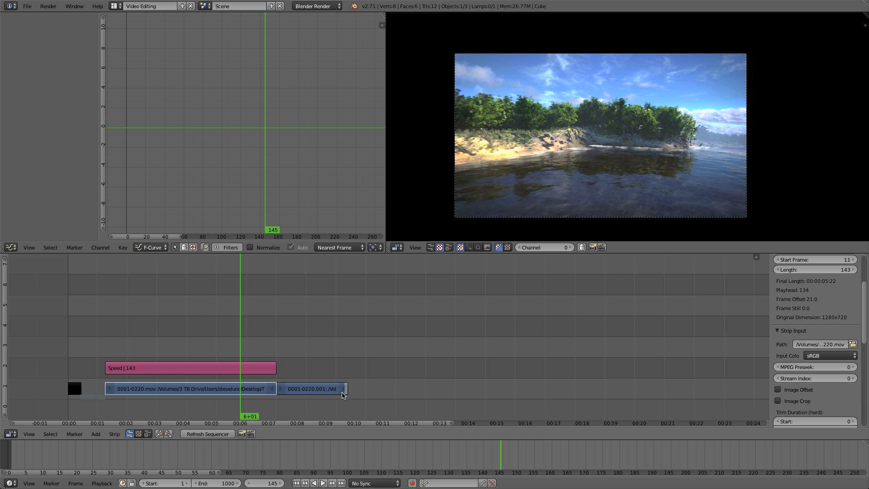
- Move both movie pieces and the Speed strip together 27 frames later, so the first piece starts at frame 59
{"action": "mouse_move", "coordinate": [360, 402]}
{"action": "left_mouse_down"}
{"action": "mouse_move", "coordinate": [175, 346]}
{"action": "mouse_move", "coordinate": [136, 319]}
{"action": "mouse_move", "coordinate": [189, 370]}
{"action": "left_mouse_up"}
{"action": "key", "text": "g"}
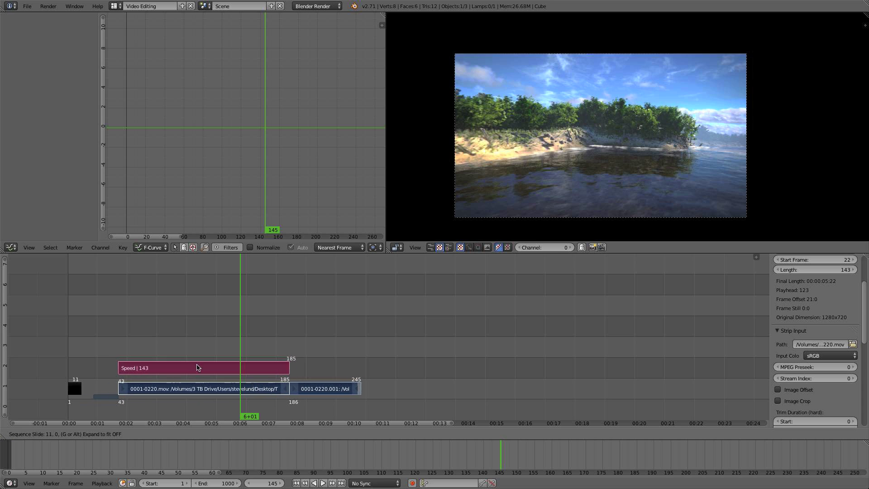
{"action": "left_click", "coordinate": [215, 367]}
- Extend the start of the first movie piece back to frame 37
{"action": "right_click", "coordinate": [145, 390]}
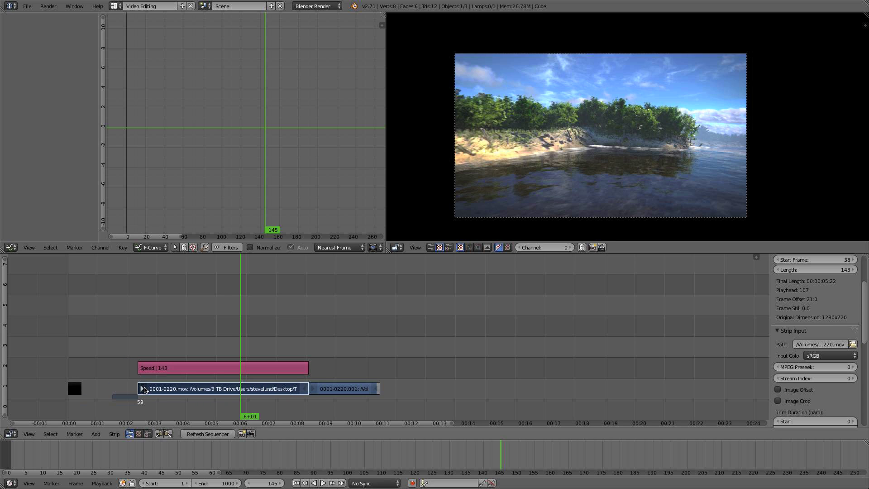
{"action": "key", "text": "g"}
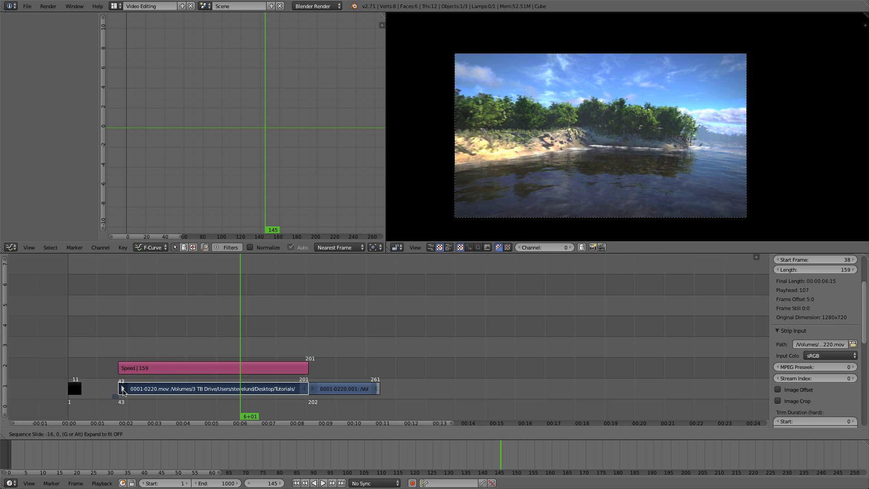
{"action": "left_click", "coordinate": [116, 392]}
{"action": "left_click", "coordinate": [112, 392]}
- Play the footage from the extended first movie piece, replay it, and stop at frame 94
{"action": "left_click", "coordinate": [323, 483]}
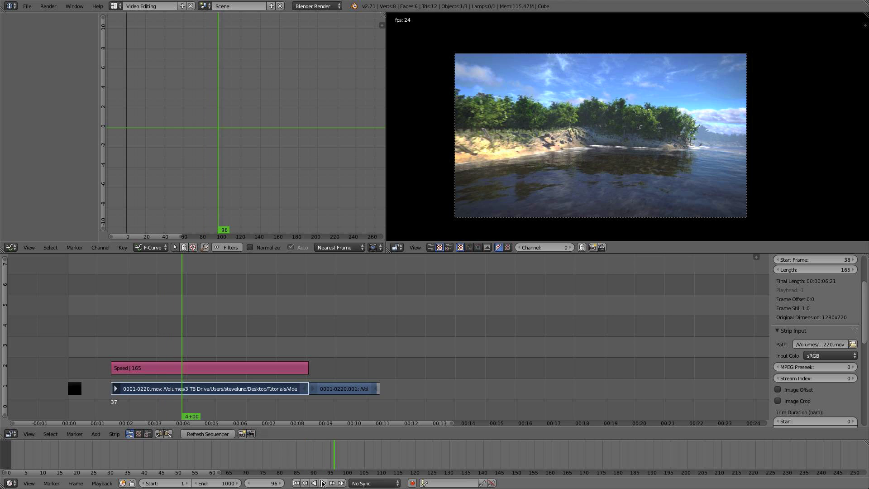
{"action": "key", "text": "Escape"}
{"action": "left_click", "coordinate": [320, 483]}
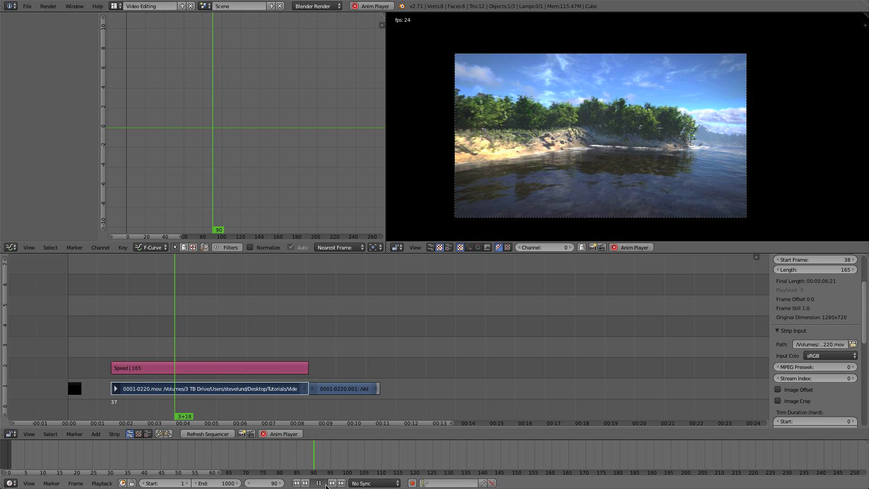
{"action": "left_click", "coordinate": [320, 483]}
- Move the second movie piece to channel 3 above the Speed strip, starting at frame 85
{"action": "left_click", "coordinate": [334, 391]}
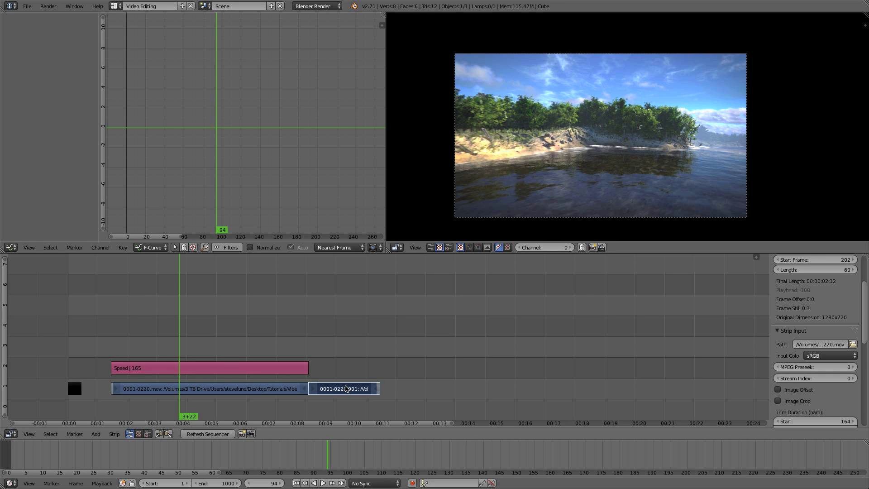
{"action": "key", "text": "g"}
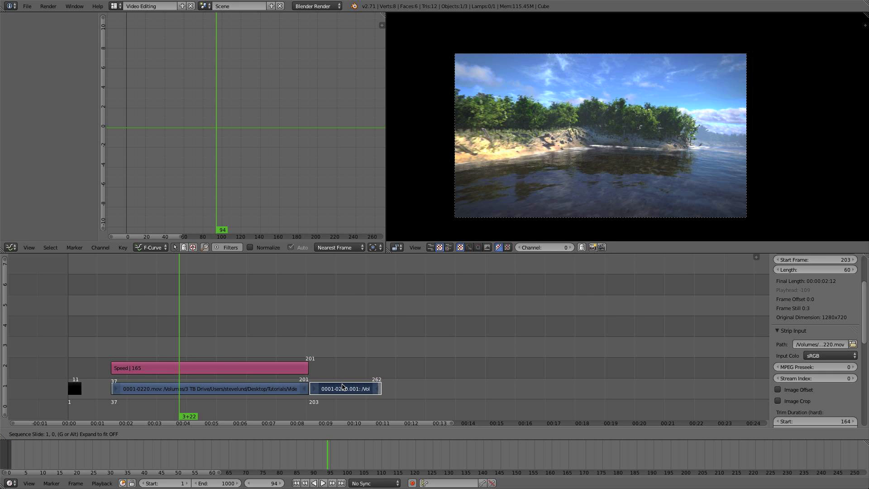
{"action": "left_click", "coordinate": [198, 342]}
- Scrub to frame 65, checking neighbouring frames, and move the second movie piece in channel 3 to start at frame 65
{"action": "left_click_drag", "start_coordinate": [140, 326], "coordinate": [151, 326]}
{"action": "key", "text": "Left"}
{"action": "key", "text": "Right"}
{"action": "key", "text": "Left"}
{"action": "key", "text": "Right"}
{"action": "key", "text": "Left"}
{"action": "key", "text": "Right"}
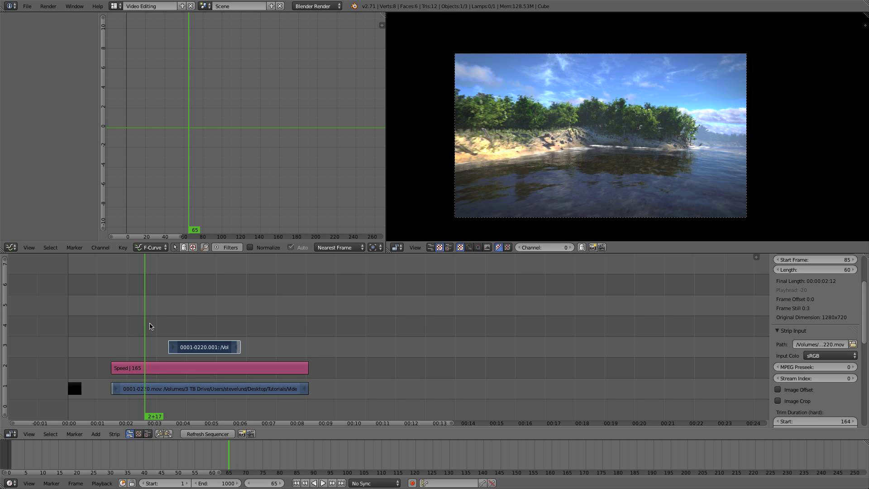
{"action": "key", "text": "g"}
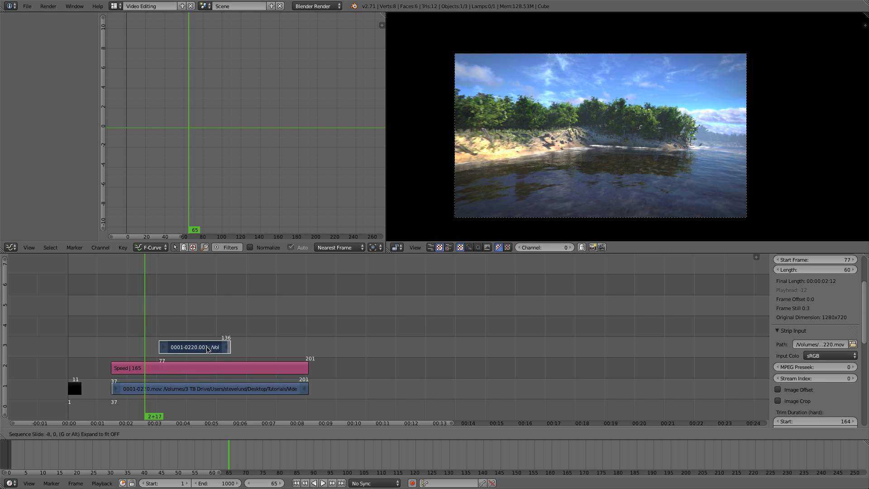
{"action": "left_click", "coordinate": [194, 347]}
- Play the layered footage from frame 35 and stop at frame 133
{"action": "left_click_drag", "start_coordinate": [144, 330], "coordinate": [110, 328]}
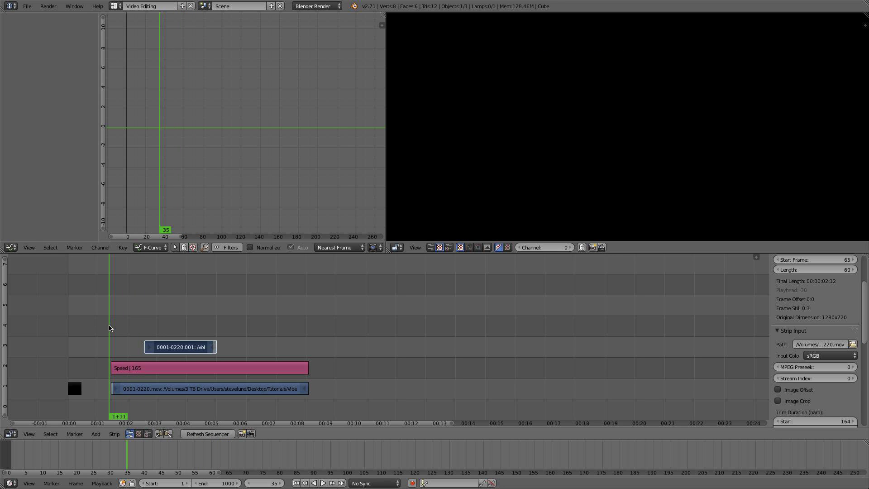
{"action": "left_click", "coordinate": [323, 483]}
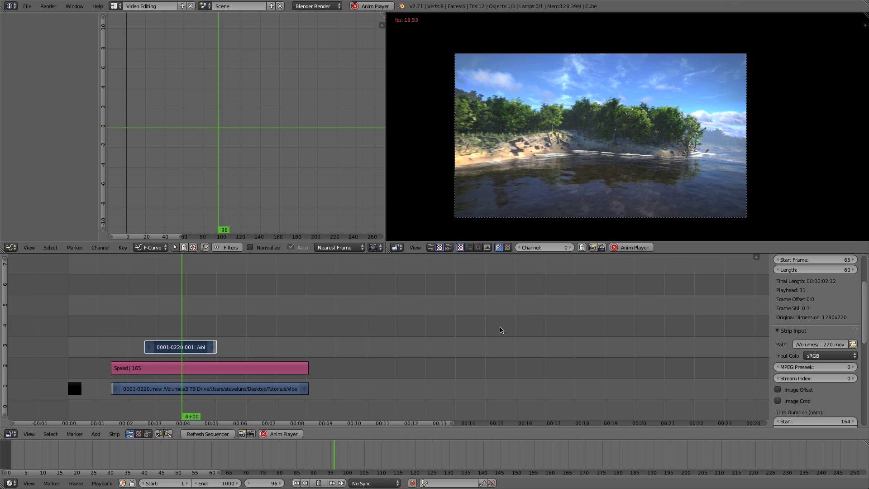
{"action": "left_click", "coordinate": [319, 483]}
- Move both movie pieces and the Speed strip together 22 frames earlier
{"action": "key", "text": "b"}
{"action": "left_click_drag", "start_coordinate": [333, 402], "coordinate": [132, 311]}
{"action": "key", "text": "g"}
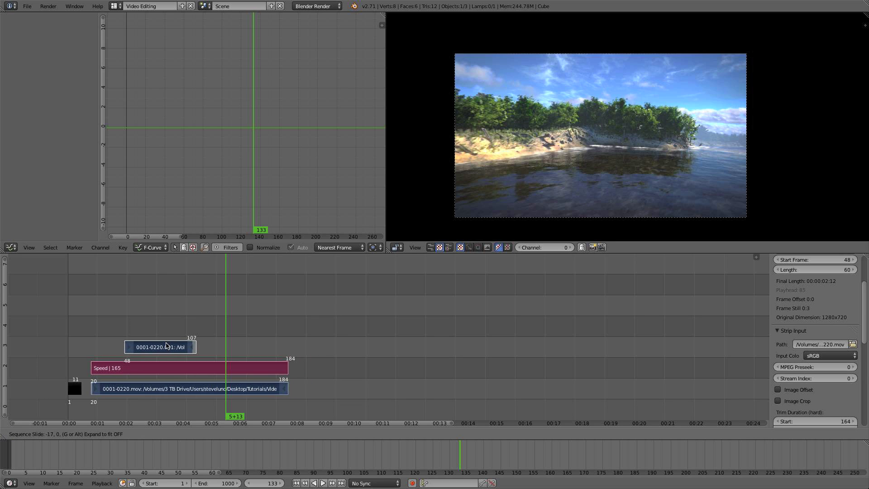
{"action": "left_click", "coordinate": [159, 345]}
- Trim the start of the first movie piece to frame 23
{"action": "right_click", "coordinate": [93, 390]}
{"action": "key", "text": "g"}
{"action": "left_click", "coordinate": [101, 390]}
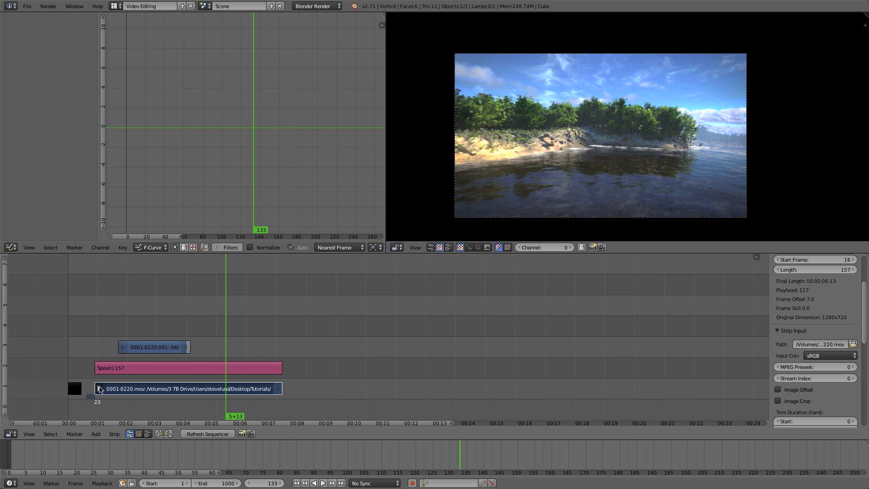
- Move both movie pieces and the Speed strip together against the black Color strip, with the first piece starting at frame 12
{"action": "right_click", "coordinate": [141, 387]}
{"action": "left_click_drag", "start_coordinate": [290, 401], "coordinate": [103, 321]}
{"action": "key", "text": "g"}
{"action": "left_click", "coordinate": [181, 370]}
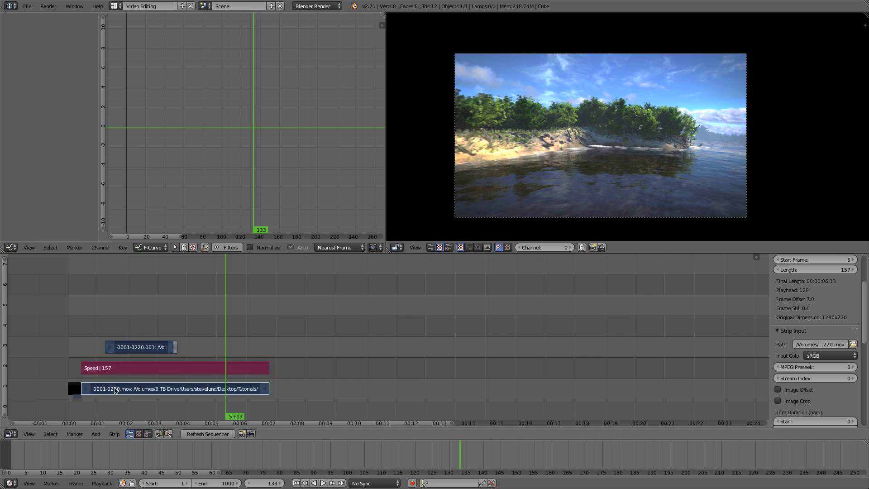
- Add a Cross effect from the black Color strip to the first movie piece
{"action": "right_click", "coordinate": [78, 391]}
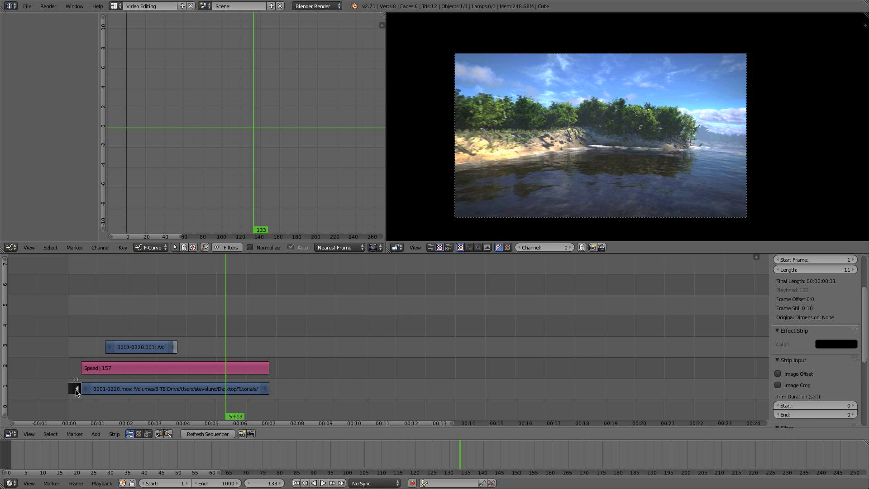
{"action": "right_click", "coordinate": [100, 390]}
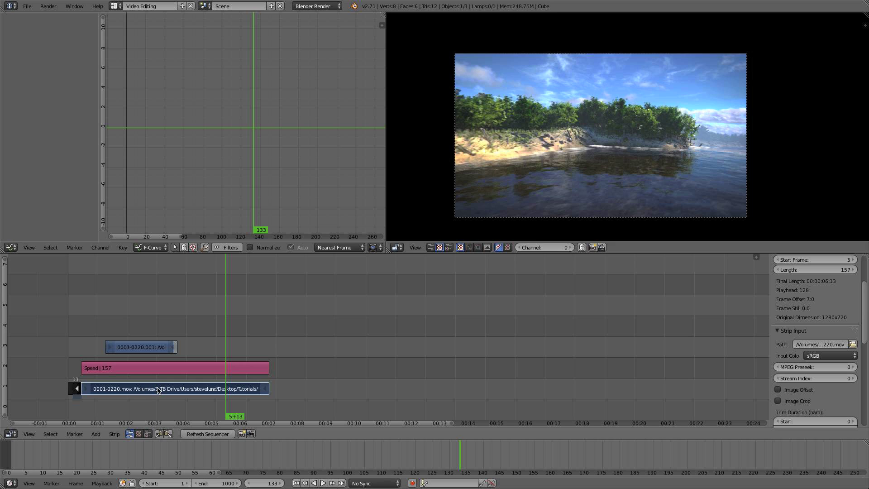
{"action": "key", "text": "shift+a"}
{"action": "mouse_move", "coordinate": [171, 371]}
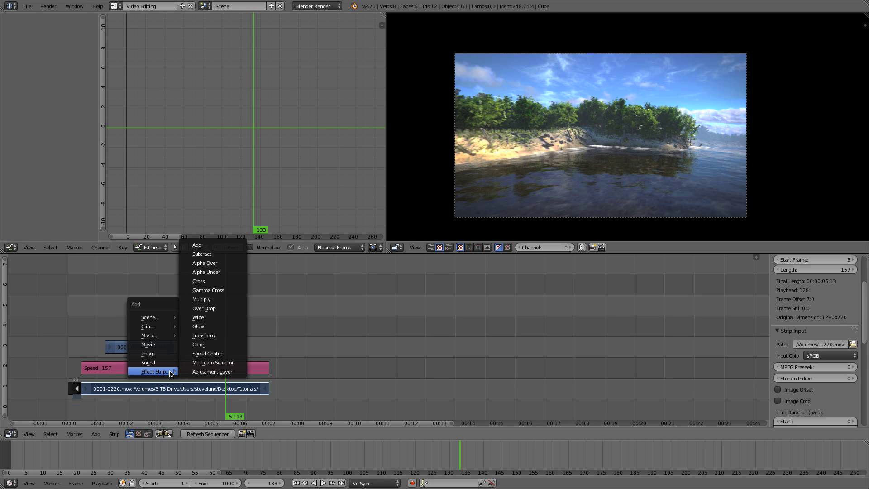
{"action": "left_click", "coordinate": [199, 281]}
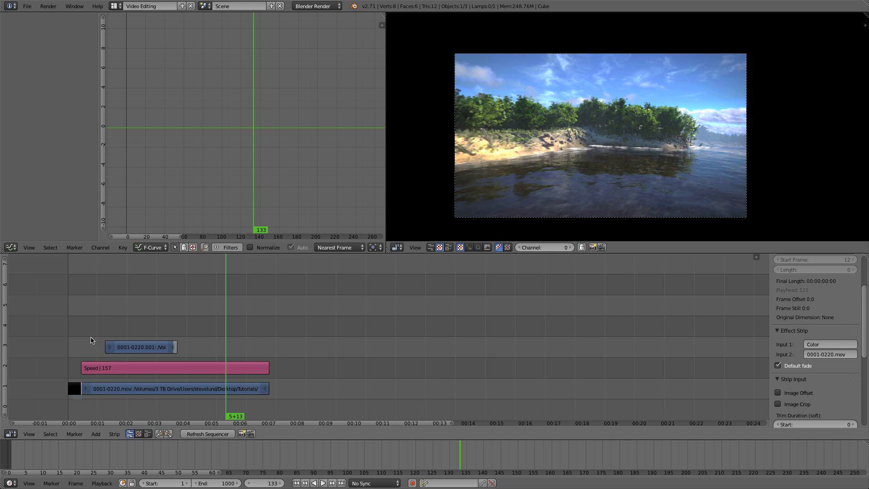
- Shorten the black Color strip to 3 frames by pulling its end back to frame 3
{"action": "right_click", "coordinate": [79, 390]}
{"action": "key", "text": "g"}
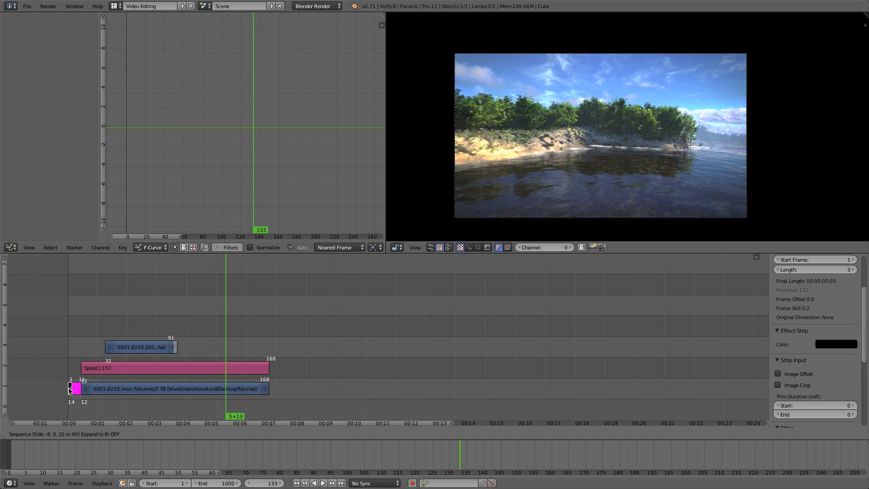
{"action": "left_click", "coordinate": [71, 390]}
- Play the fade-in from frame 2 and stop at frame 45
{"action": "left_click", "coordinate": [70, 394]}
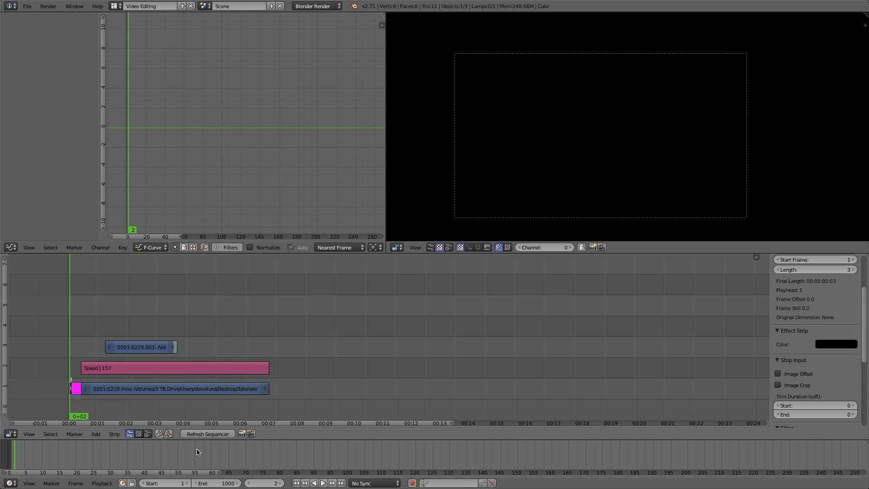
{"action": "left_click", "coordinate": [324, 484]}
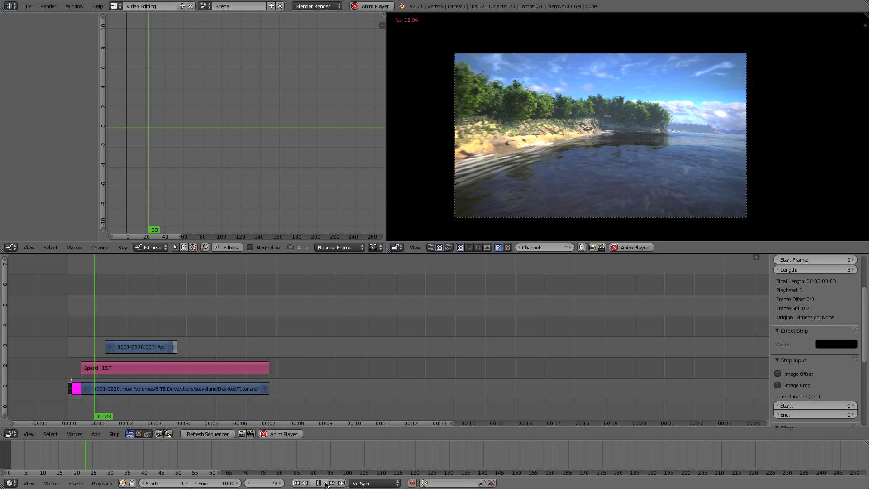
{"action": "left_click", "coordinate": [320, 483]}
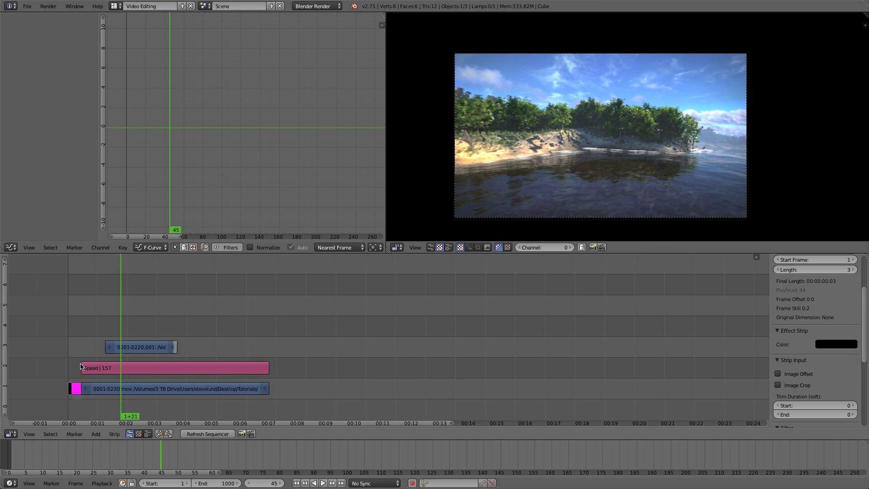
- Try to slide the Speed strip toward the start of the timeline
{"action": "left_click", "coordinate": [87, 371]}
{"action": "key", "text": "g"}
{"action": "left_click", "coordinate": [77, 373]}
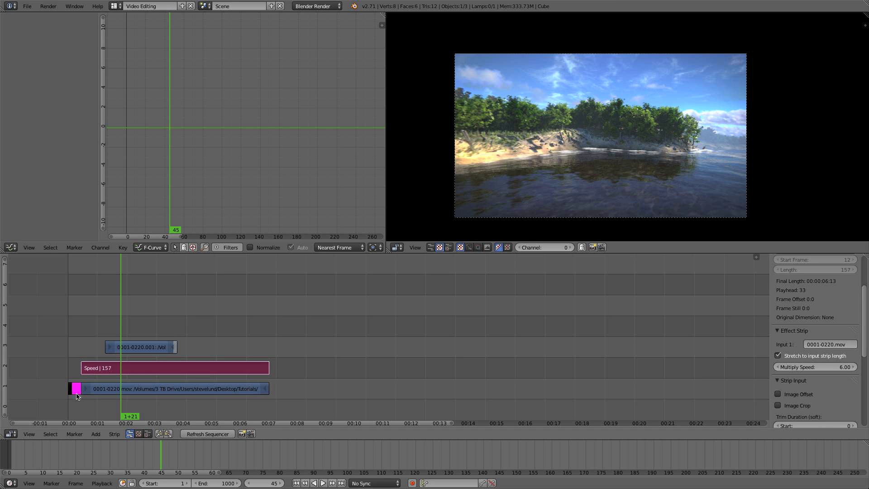
- Trim the start of the first movie piece to frame 14
{"action": "left_click", "coordinate": [75, 388]}
{"action": "left_click", "coordinate": [75, 390]}
{"action": "left_click_drag", "start_coordinate": [75, 390], "coordinate": [88, 391]}
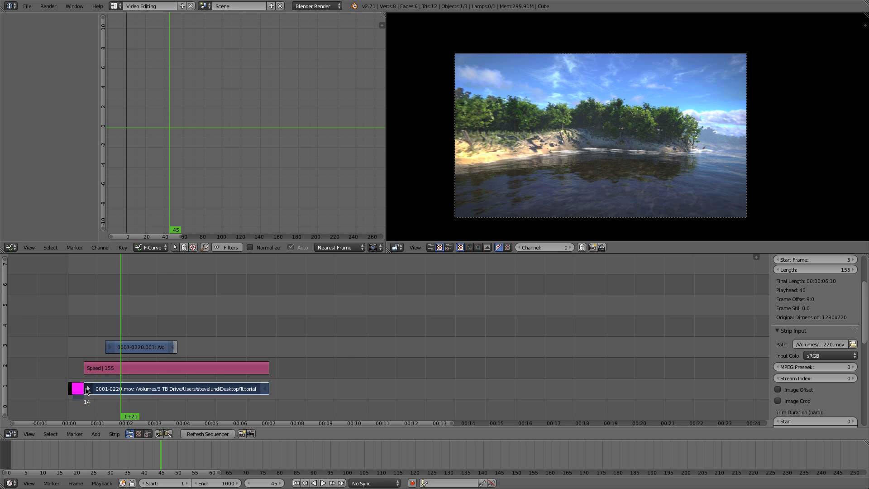
- Play the sequence from frame 1 and stop at frame 22
{"action": "left_click", "coordinate": [296, 482]}
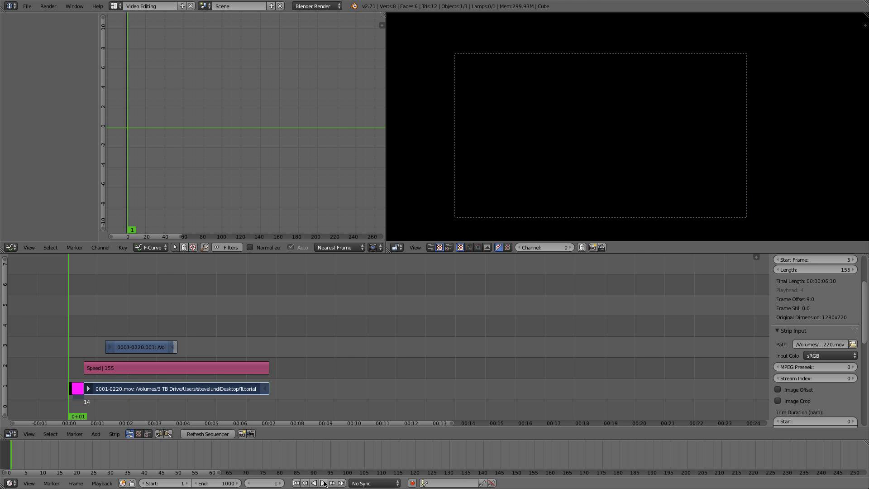
{"action": "left_click", "coordinate": [323, 483]}
{"action": "key", "text": "alt+a"}
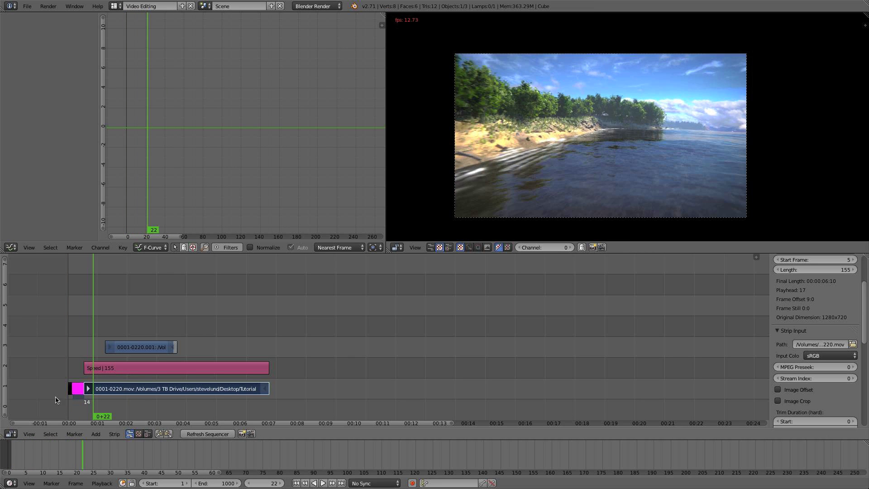
- Try removing the black Color strip and shifting the first movie piece's start, then undo these changes
{"action": "right_click", "coordinate": [71, 389]}
{"action": "right_click", "coordinate": [89, 389]}
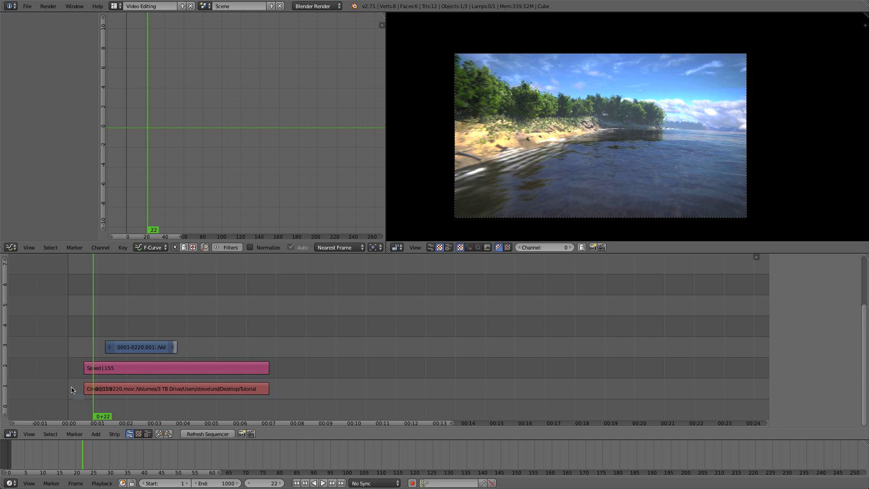
{"action": "right_click_drag", "start_coordinate": [89, 392], "coordinate": [76, 386]}
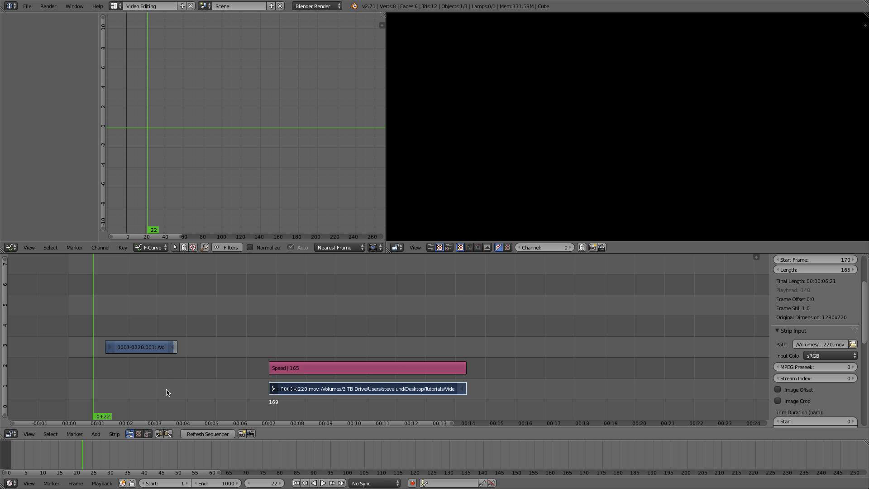
{"action": "key", "text": "Escape"}
{"action": "left_click_drag", "start_coordinate": [92, 391], "coordinate": [78, 393]}
{"action": "key", "text": "ctrl+z"}
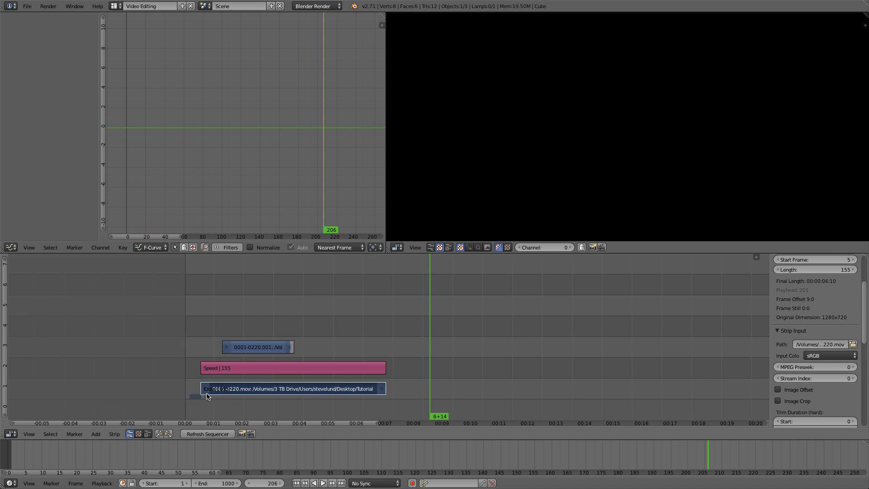
{"action": "left_click", "coordinate": [210, 398]}
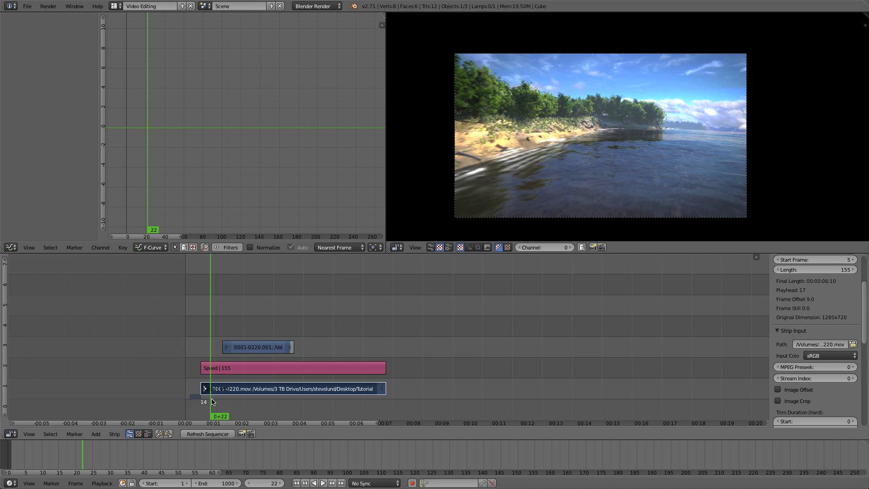
{"action": "left_click", "coordinate": [213, 402]}
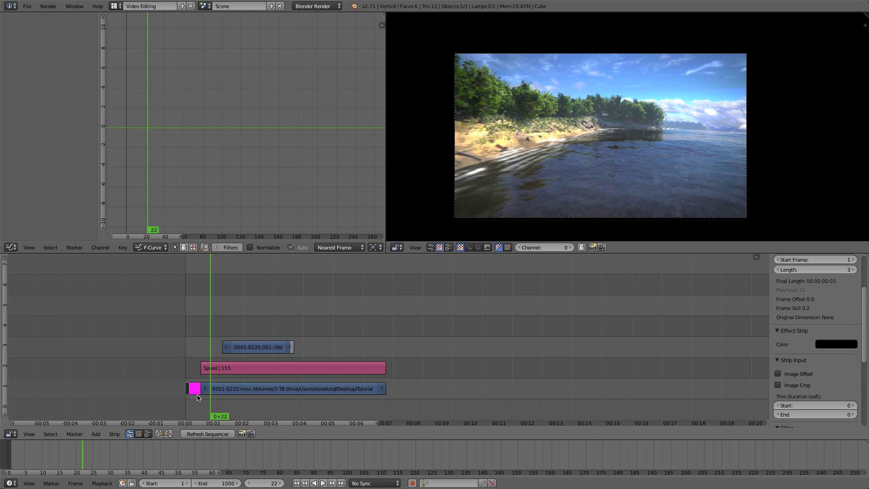
- Delete the Cross effect between the shortened black Color strip and the first movie piece
{"action": "left_click", "coordinate": [195, 393]}
{"action": "key", "text": "x"}
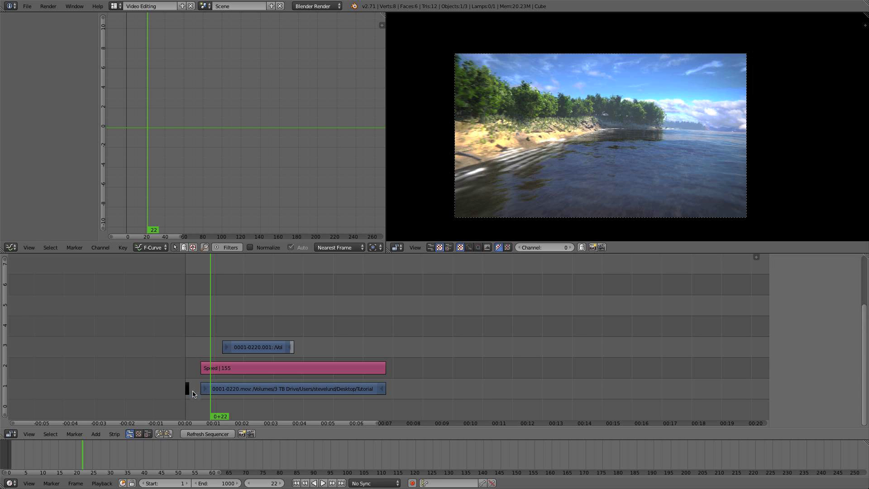
- Delete the black Color strip and extend the first movie piece's start back to frame 5
{"action": "left_click", "coordinate": [188, 389]}
{"action": "key", "text": "x"}
{"action": "left_click", "coordinate": [190, 393]}
{"action": "left_click_drag", "start_coordinate": [209, 391], "coordinate": [195, 392]}
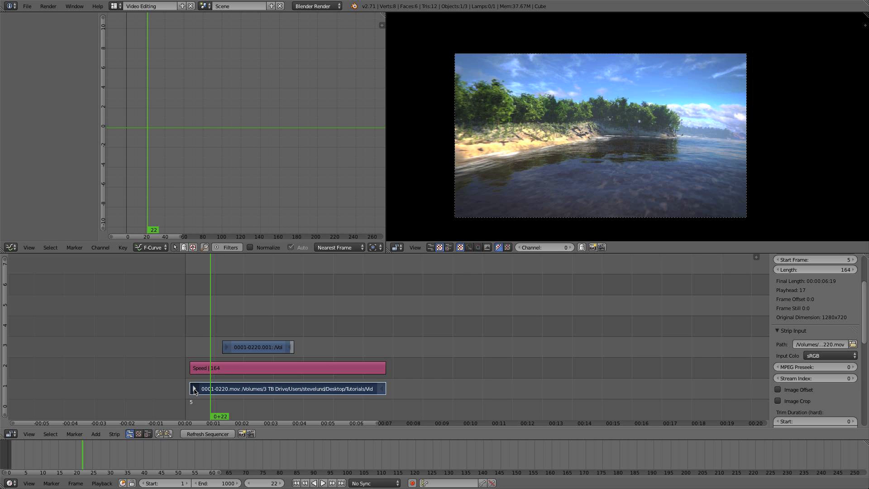
{"action": "left_click", "coordinate": [306, 387]}
- Play the sequence from frame 5, where the first movie piece begins
{"action": "left_click_drag", "start_coordinate": [222, 330], "coordinate": [190, 334]}
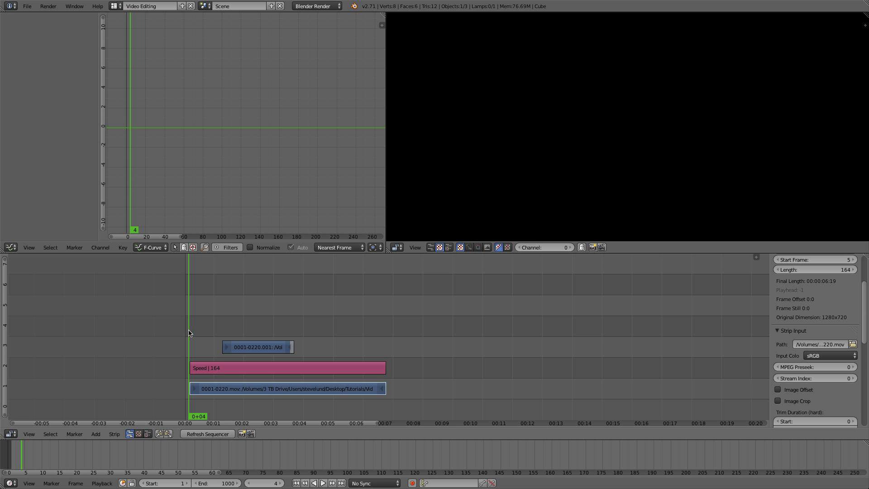
{"action": "key", "text": "Right"}
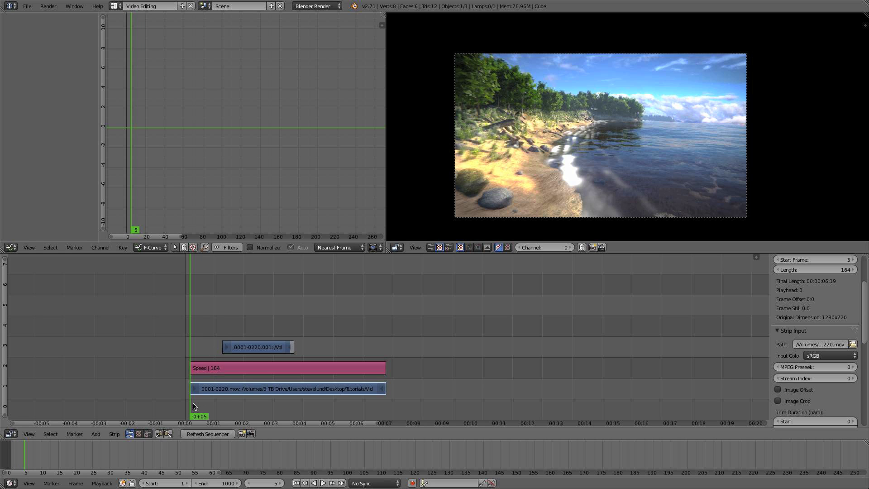
{"action": "left_click", "coordinate": [322, 483]}
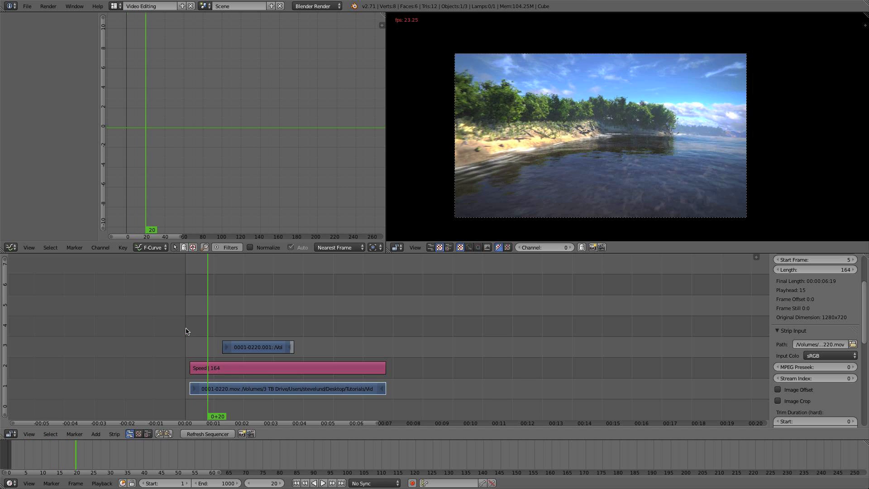
{"action": "key", "text": "Escape"}
- Set the first movie piece's opacity to 0 and keyframe it at frame 5
{"action": "scroll", "coordinate": [823, 330], "scroll_direction": "up", "scroll_amount": 5}
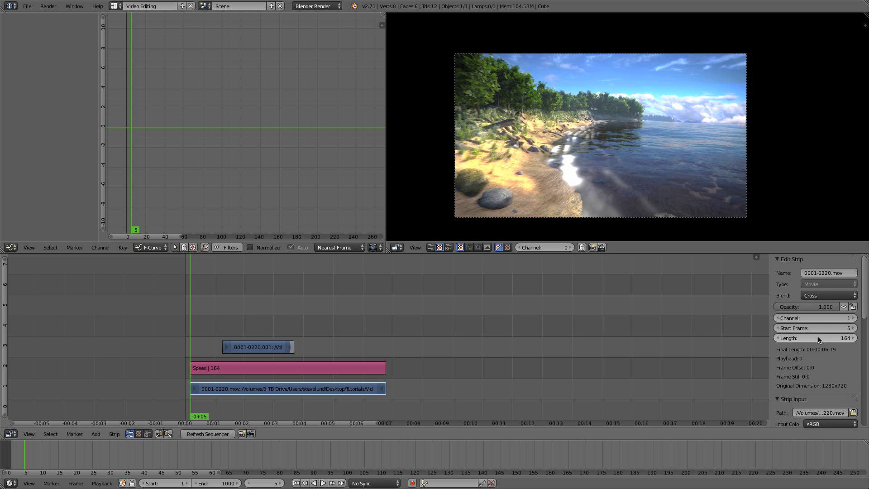
{"action": "left_click", "coordinate": [816, 307]}
{"action": "type", "text": "0"}
{"action": "key", "text": "Return"}
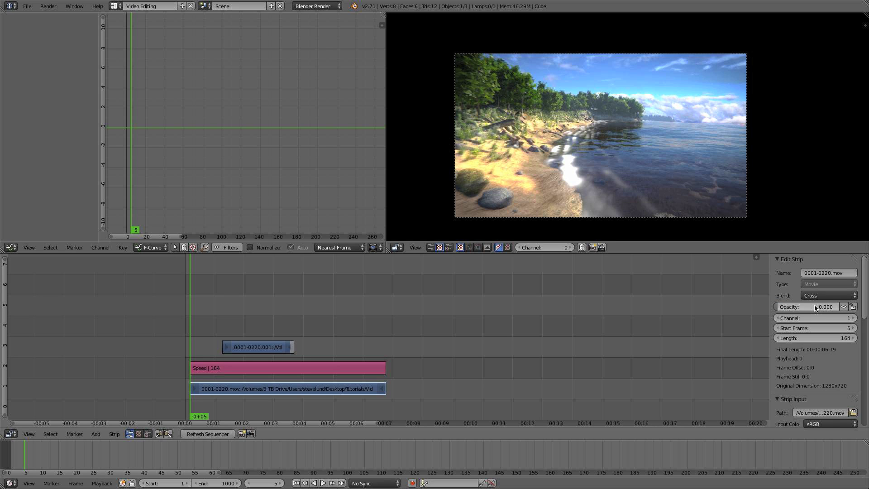
{"action": "key", "text": "i"}
- Go to frame 24, set the first movie piece's opacity to 1 and keyframe it
{"action": "key", "text": "Right"}
{"action": "key", "text": "Right"}
{"action": "key", "text": "Right"}
{"action": "key", "text": "Right"}
{"action": "key", "text": "Right"}
{"action": "key", "text": "Right"}
{"action": "key", "text": "Right"}
{"action": "key", "text": "Right"}
{"action": "key", "text": "Right"}
{"action": "key", "text": "Right"}
{"action": "key", "text": "Right"}
{"action": "key", "text": "Right"}
{"action": "key", "text": "Right"}
{"action": "key", "text": "Right"}
{"action": "key", "text": "Right"}
{"action": "key", "text": "Right"}
{"action": "key", "text": "Right"}
{"action": "key", "text": "Right"}
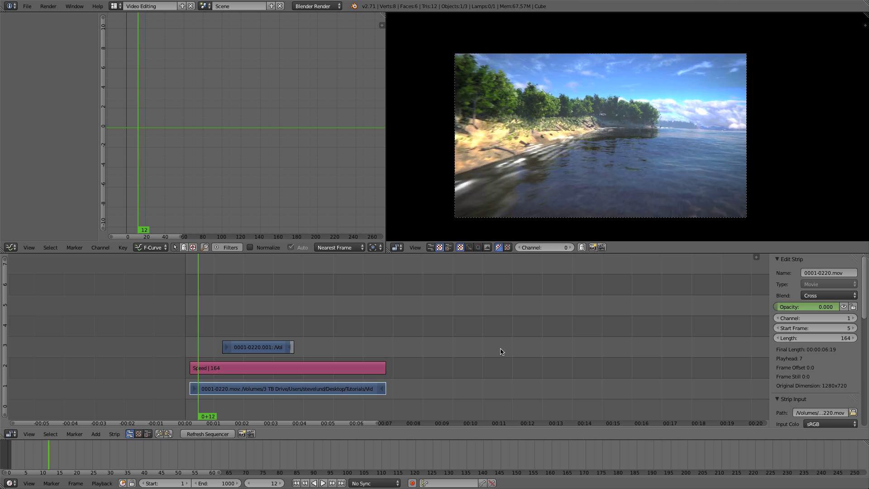
{"action": "key", "text": "Right"}
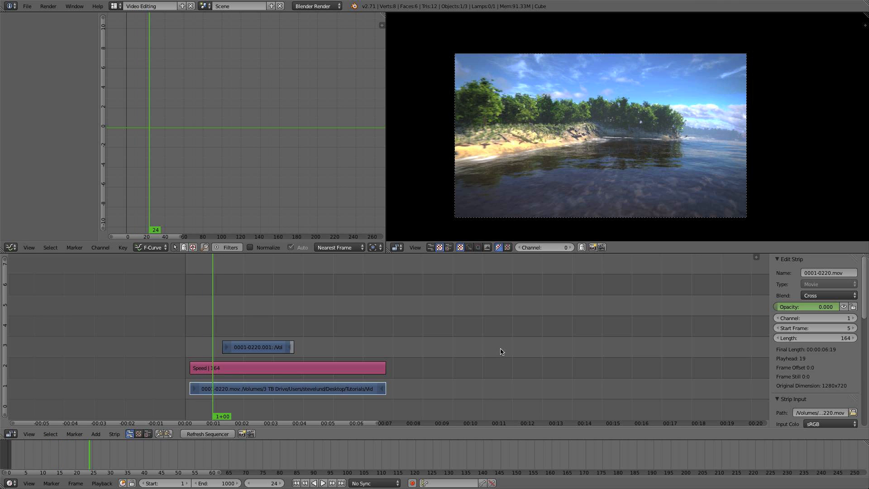
{"action": "left_click", "coordinate": [814, 307]}
{"action": "type", "text": "1"}
{"action": "key", "text": "Return"}
{"action": "key", "text": "i"}
- Step back through the fade frames and examine the first movie piece's Blend Opacity curve
{"action": "key", "text": "Left"}
{"action": "key", "text": "Left"}
{"action": "key", "text": "Left"}
{"action": "key", "text": "Left"}
{"action": "key", "text": "Left"}
{"action": "key", "text": "Left"}
{"action": "key", "text": "Left"}
{"action": "key", "text": "Left"}
{"action": "key", "text": "Left"}
{"action": "key", "text": "Left"}
{"action": "key", "text": "Left"}
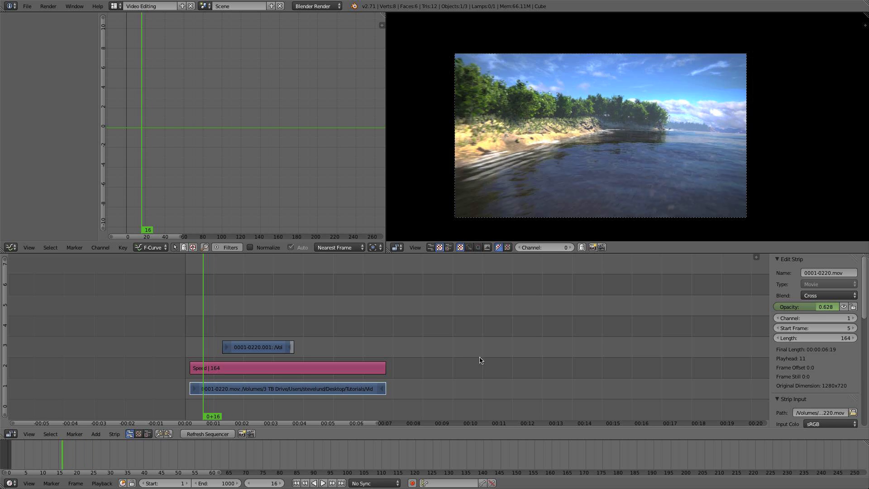
{"action": "key", "text": "Left"}
{"action": "key", "text": "Left"}
{"action": "left_click", "coordinate": [317, 388]}
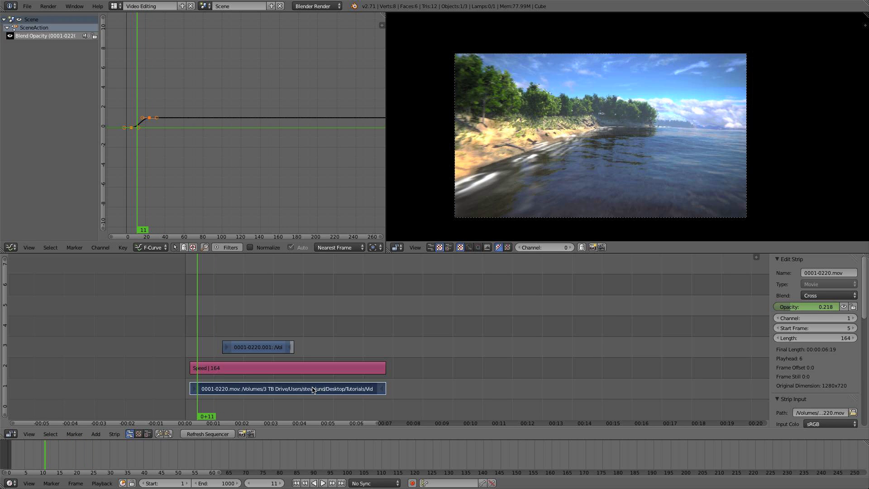
{"action": "scroll", "coordinate": [172, 197], "scroll_direction": "up", "scroll_amount": 3}
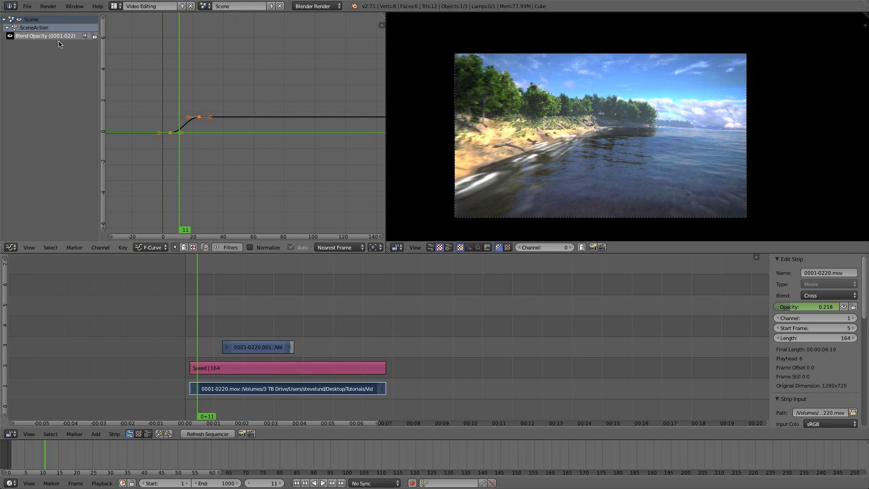
{"action": "scroll", "coordinate": [175, 99], "scroll_direction": "up", "scroll_amount": 3}
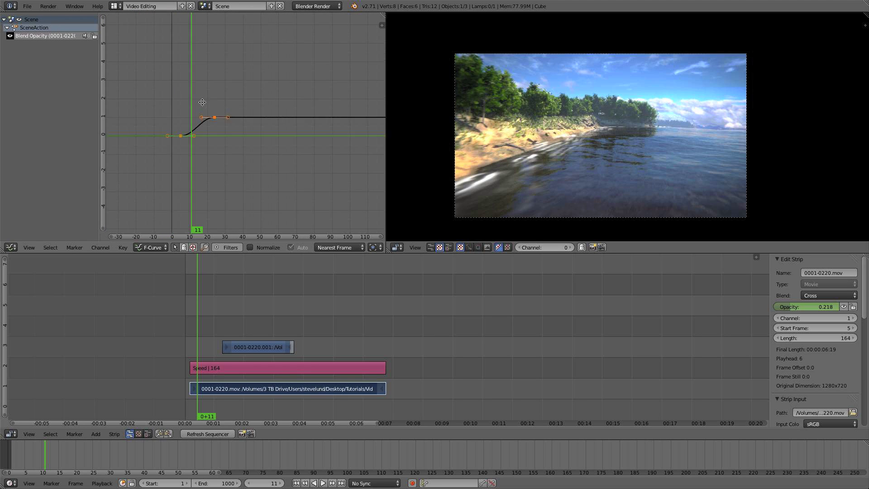
- Play the animation to review the opacity fade, then return to frame 5
{"action": "key", "text": "alt+a"}
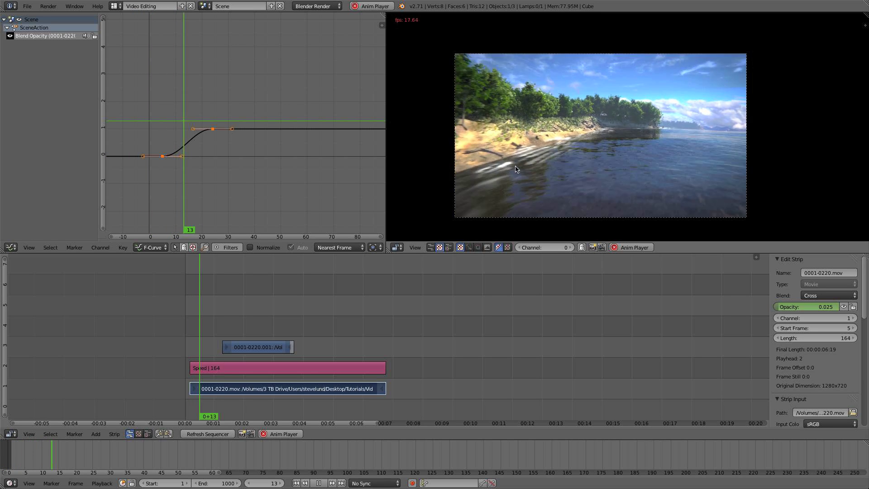
{"action": "key", "text": "alt+a"}
{"action": "left_click_drag", "start_coordinate": [154, 126], "coordinate": [160, 115]}
{"action": "key", "text": "Right"}
- Delete the Speed Control strip above the first movie piece
{"action": "right_click", "coordinate": [246, 367]}
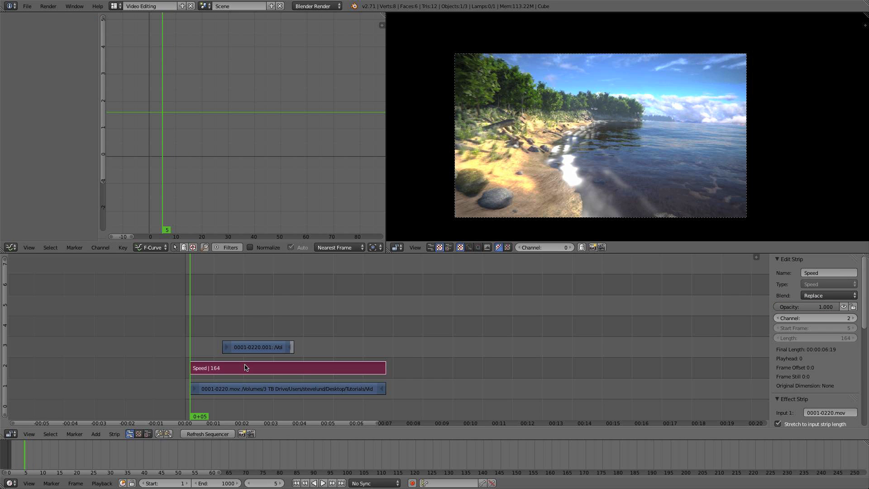
{"action": "scroll", "coordinate": [851, 383], "scroll_direction": "down", "scroll_amount": 1}
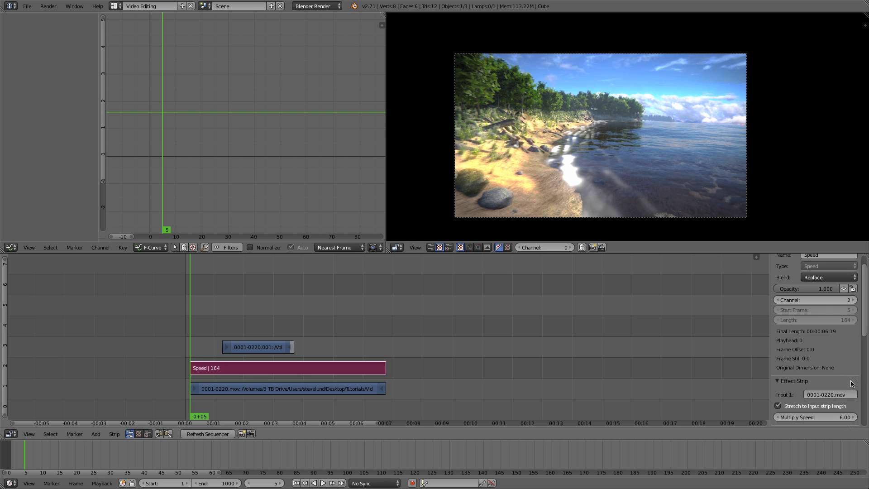
{"action": "scroll", "coordinate": [845, 339], "scroll_direction": "up", "scroll_amount": 1}
{"action": "key", "text": "x"}
{"action": "left_click", "coordinate": [423, 362]}
- Play the sequence at normal speed, replaying it from frame 3
{"action": "key", "text": "alt+a"}
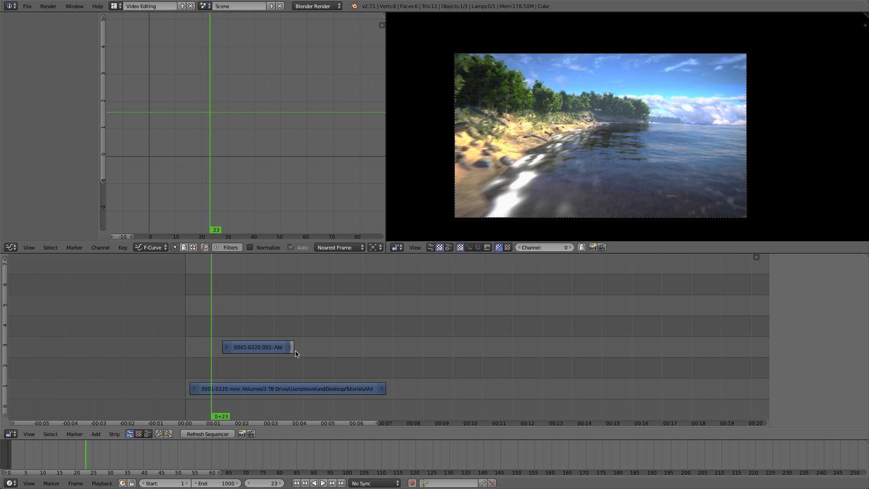
{"action": "left_click", "coordinate": [187, 354]}
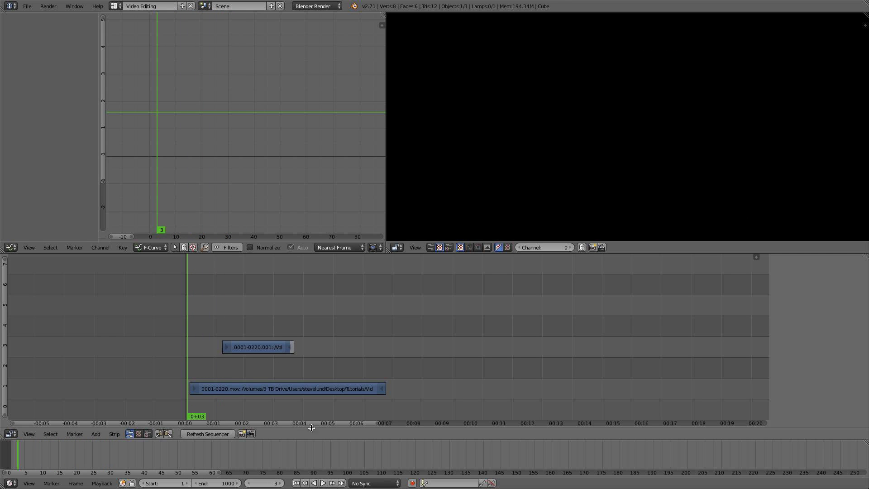
{"action": "left_click", "coordinate": [322, 483]}
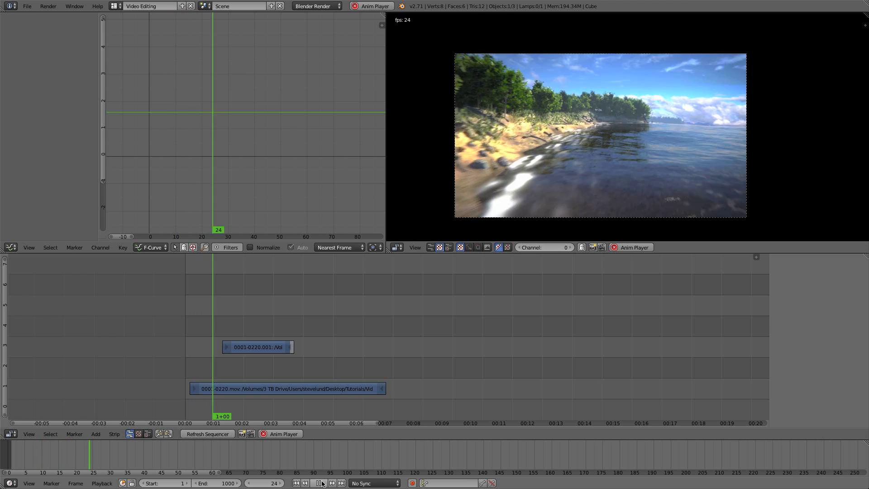
{"action": "left_click", "coordinate": [322, 483]}
- Move the second movie piece past the end of the first one, starting at frame 171 on channel 3
{"action": "left_click", "coordinate": [252, 353]}
{"action": "left_click_drag", "start_coordinate": [253, 352], "coordinate": [420, 353]}
{"action": "scroll", "coordinate": [532, 364], "scroll_direction": "down", "scroll_amount": 1}
{"action": "scroll", "coordinate": [447, 377], "scroll_direction": "up", "scroll_amount": 2}
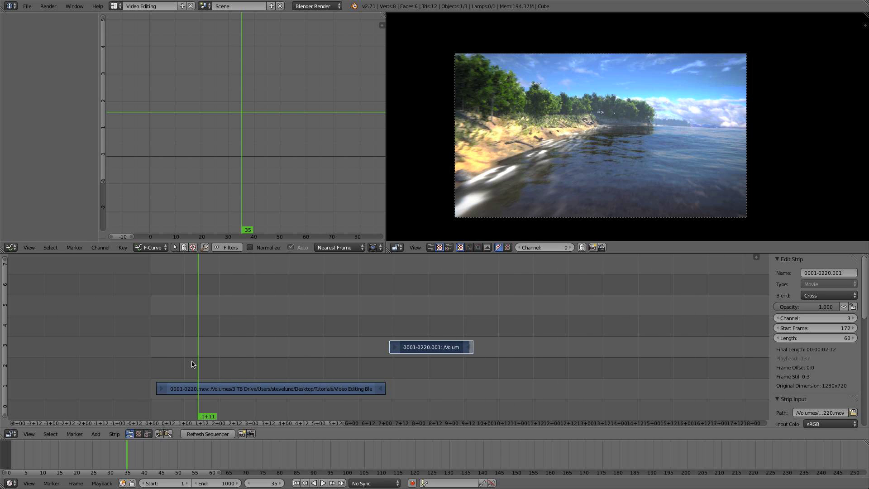
{"action": "left_click_drag", "start_coordinate": [162, 347], "coordinate": [159, 345]}
{"action": "key", "text": "g"}
{"action": "left_click", "coordinate": [158, 345]}
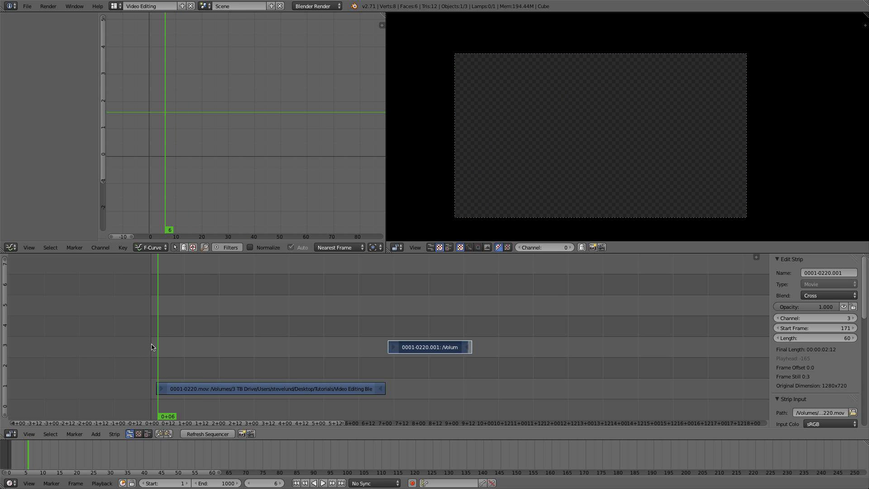
- Play the sequence from frame 1 and stop at frame 67
{"action": "left_click", "coordinate": [152, 347]}
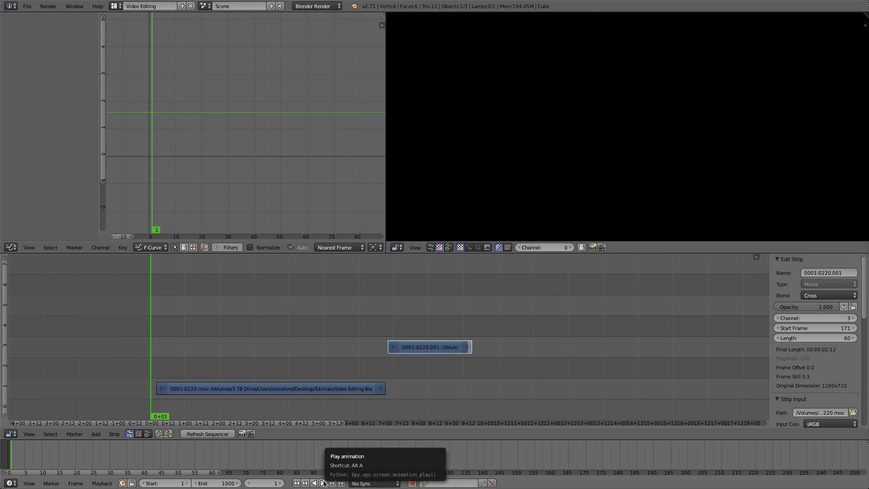
{"action": "left_click", "coordinate": [323, 483]}
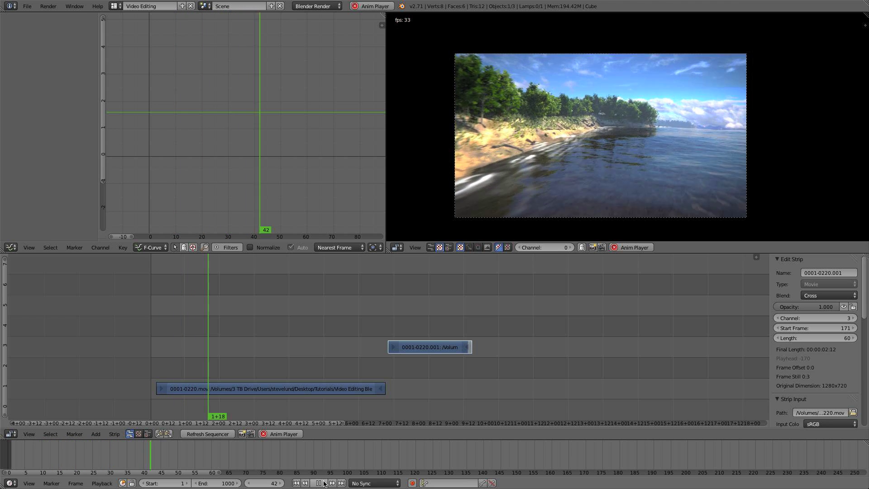
{"action": "left_click", "coordinate": [324, 484]}
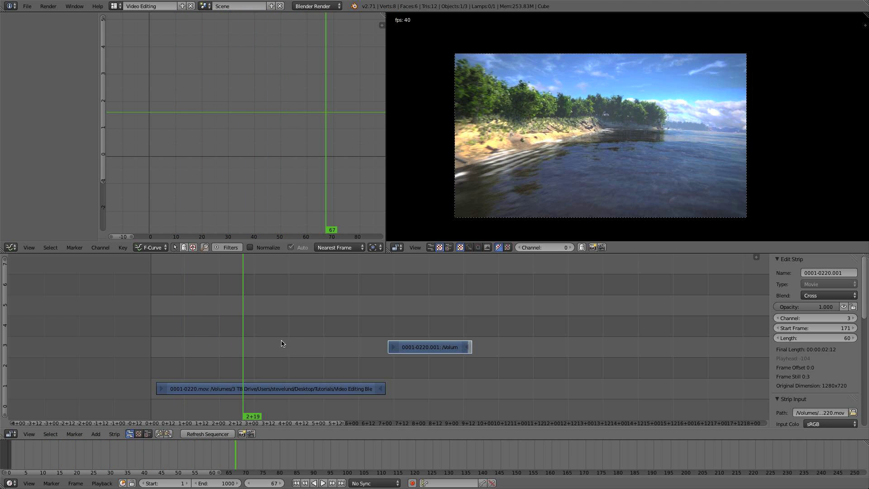
- Erase the second movie piece on channel 3
{"action": "key", "text": "x"}
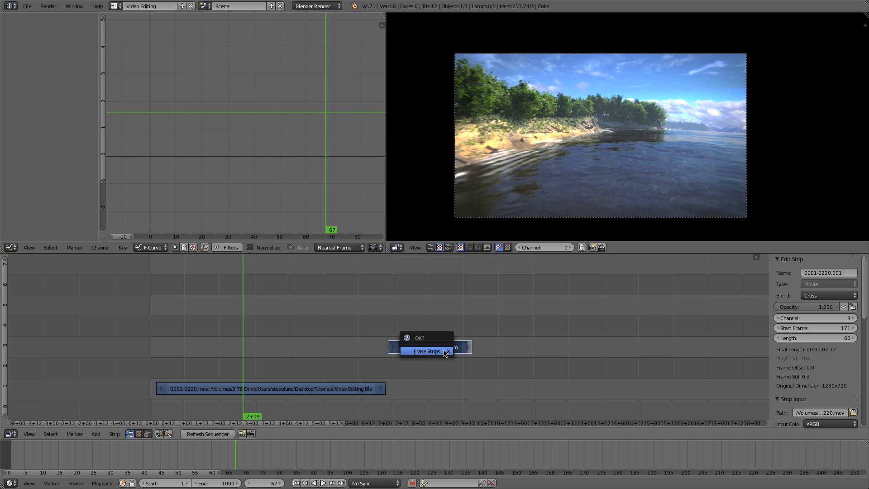
{"action": "left_click", "coordinate": [443, 352]}
{"action": "left_click", "coordinate": [342, 354]}
{"action": "left_click_drag", "start_coordinate": [347, 353], "coordinate": [380, 354]}
- Slide the remaining movie piece on channel 1 so it starts at frame 1
{"action": "right_click", "coordinate": [333, 388]}
{"action": "key", "text": "g"}
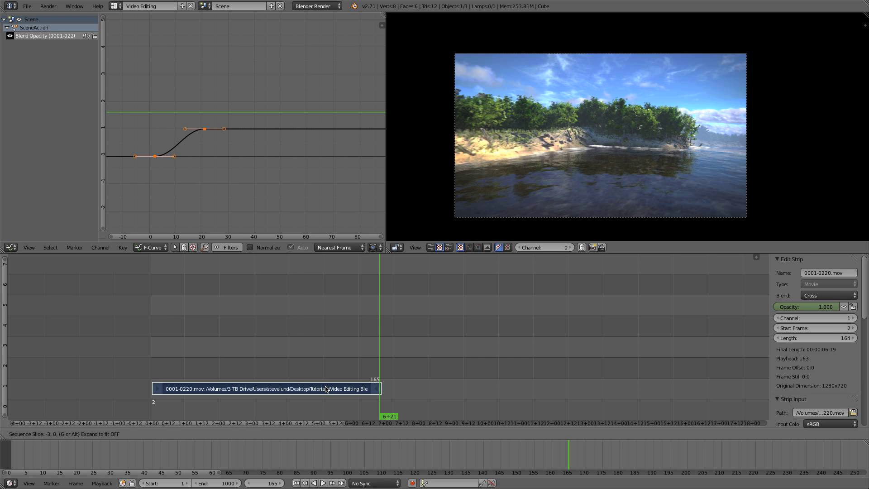
{"action": "left_click", "coordinate": [326, 389]}
- Add the movie 0001-0120.mov on channel 1 at frame 165, directly after the first movie strip
{"action": "left_click_drag", "start_coordinate": [252, 361], "coordinate": [379, 342]}
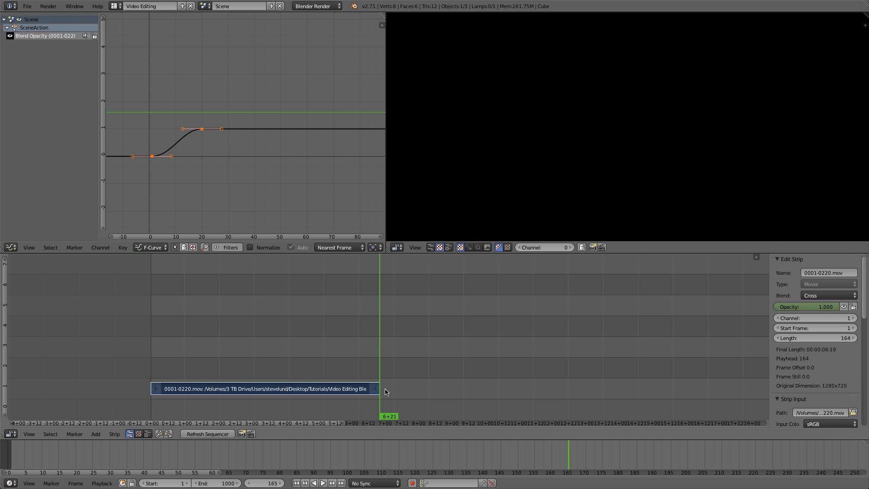
{"action": "key", "text": "shift+a"}
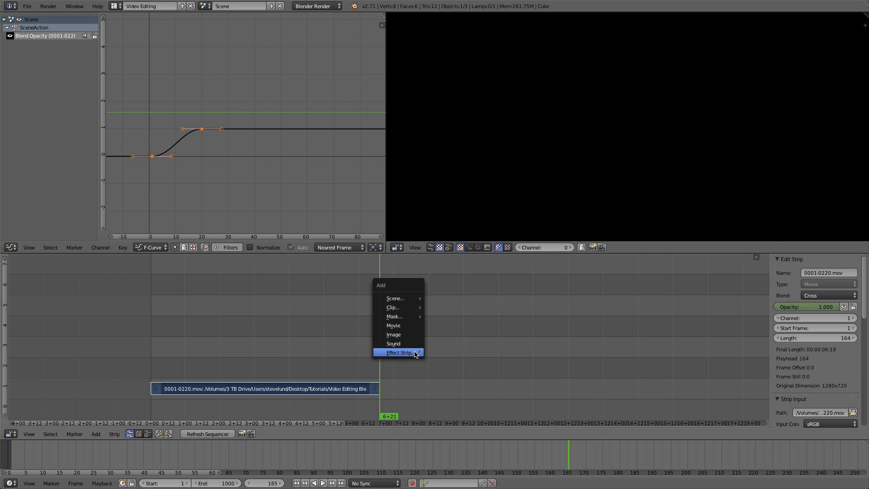
{"action": "left_click", "coordinate": [405, 326]}
{"action": "left_click", "coordinate": [158, 18]}
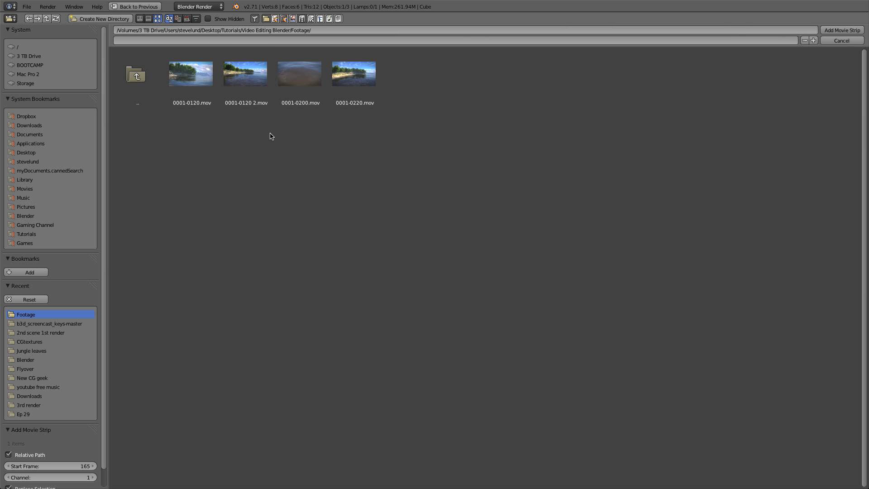
{"action": "double_click", "coordinate": [196, 75]}
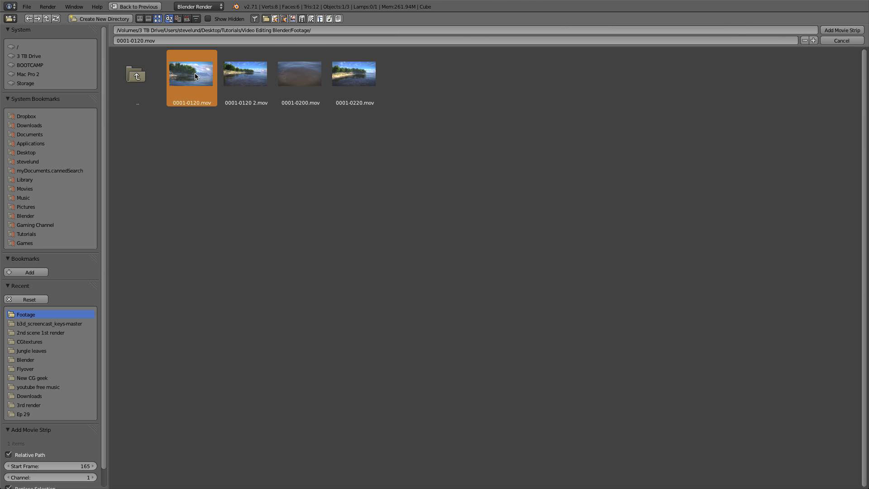
- Play from frame 133 across the cut between the two movies and stop at frame 224
{"action": "left_click_drag", "start_coordinate": [382, 335], "coordinate": [336, 334]}
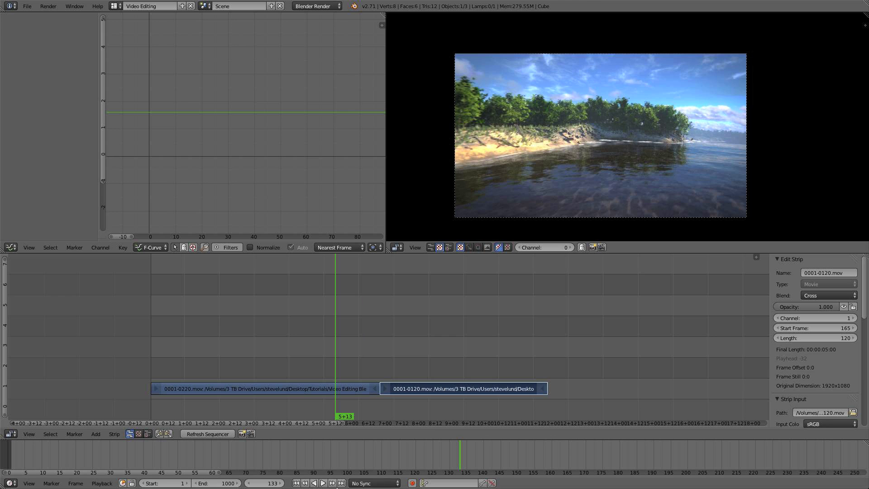
{"action": "left_click", "coordinate": [323, 483]}
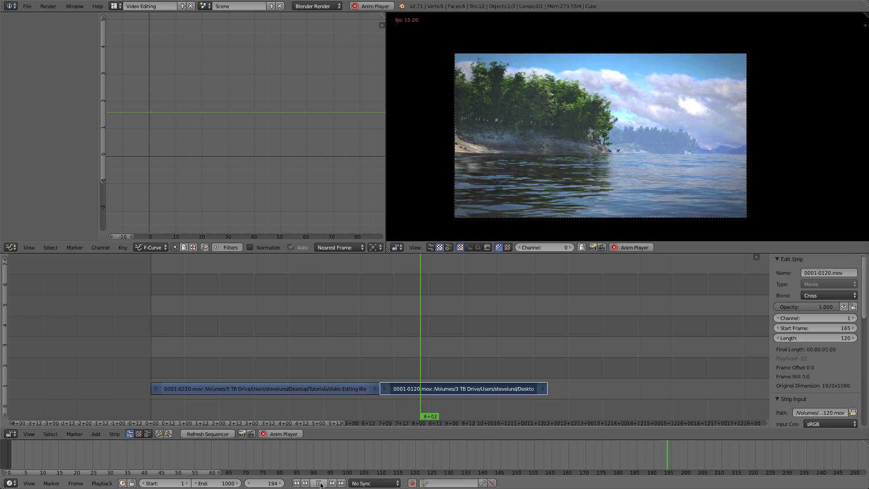
{"action": "left_click", "coordinate": [320, 483]}
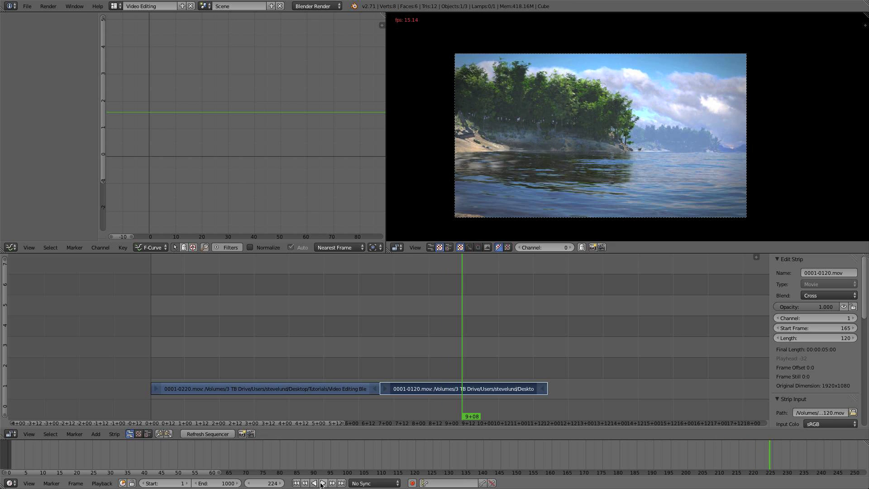
- Trim the end of the 0001-0220.mov strip back to frame 149
{"action": "left_click", "coordinate": [379, 389]}
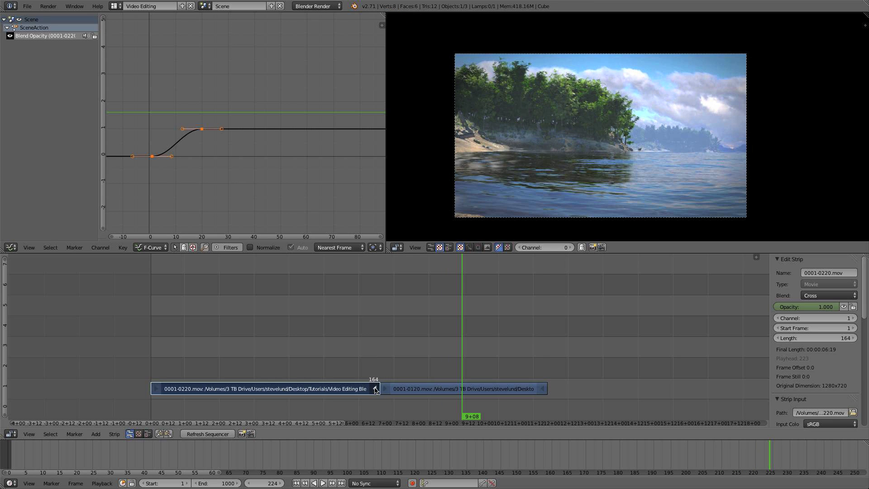
{"action": "key", "text": "g"}
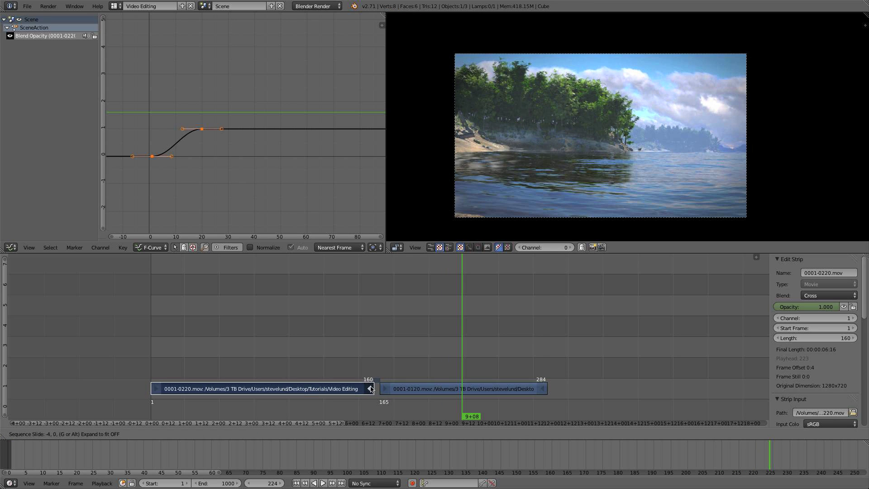
{"action": "left_click", "coordinate": [362, 383]}
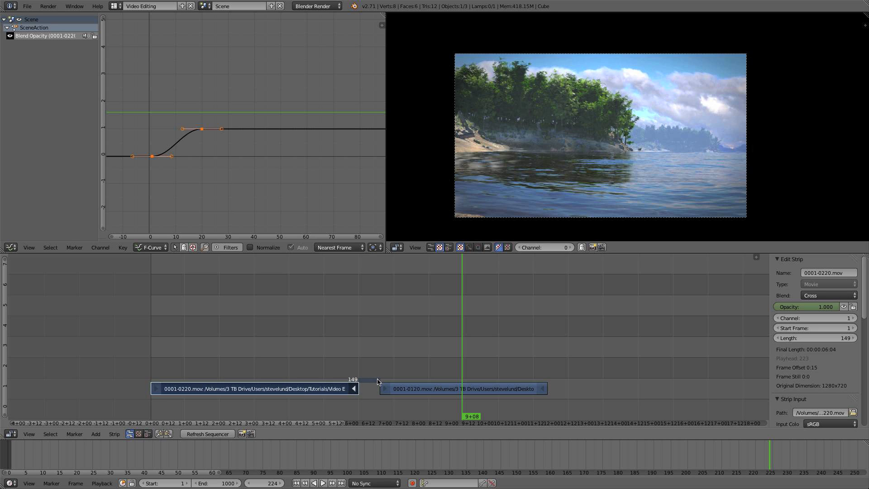
- Trim the first 17 frames off the 0001-0120.mov strip and slide it so its visible part begins at frame 165
{"action": "left_click", "coordinate": [389, 394]}
{"action": "key", "text": "g"}
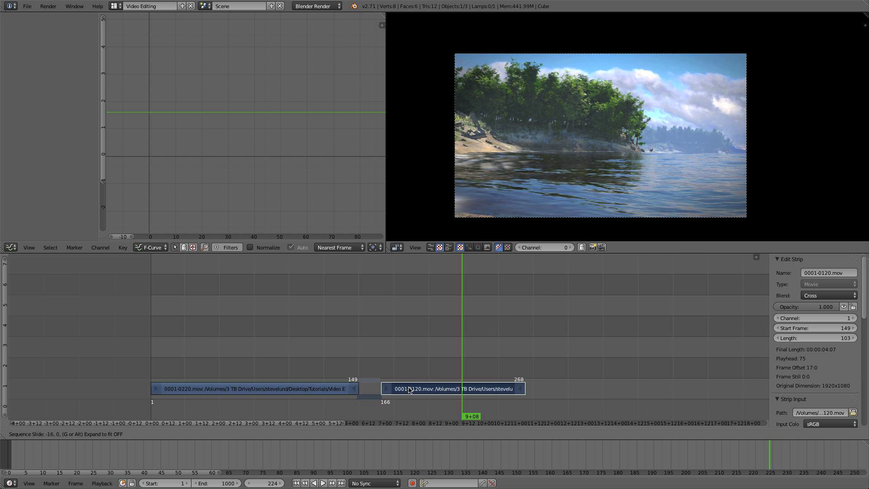
{"action": "left_click", "coordinate": [408, 389]}
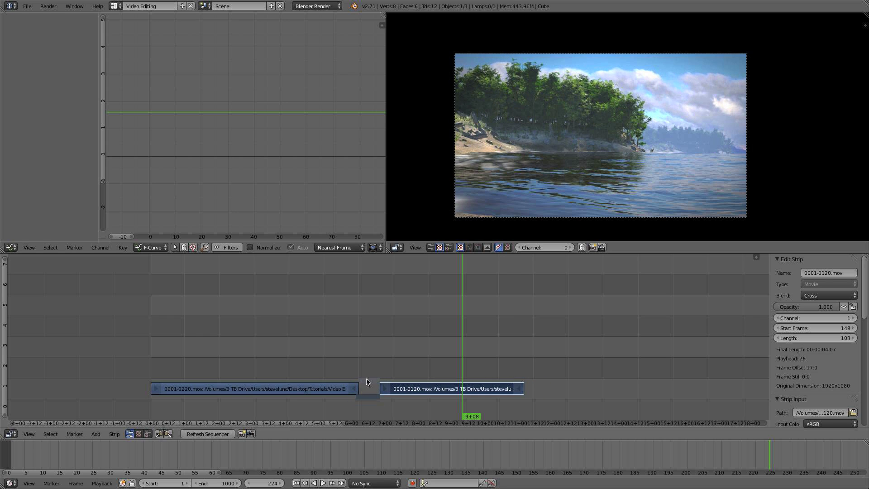
- Add a Cross effect between the 0001-0220.mov and 0001-0120.mov strips to fill the gap on channel 1
{"action": "right_click", "coordinate": [317, 390]}
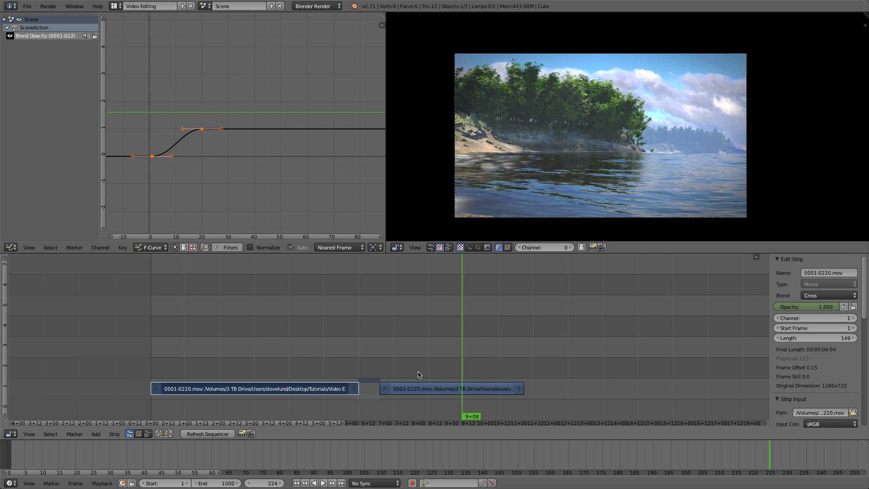
{"action": "right_click", "coordinate": [443, 392]}
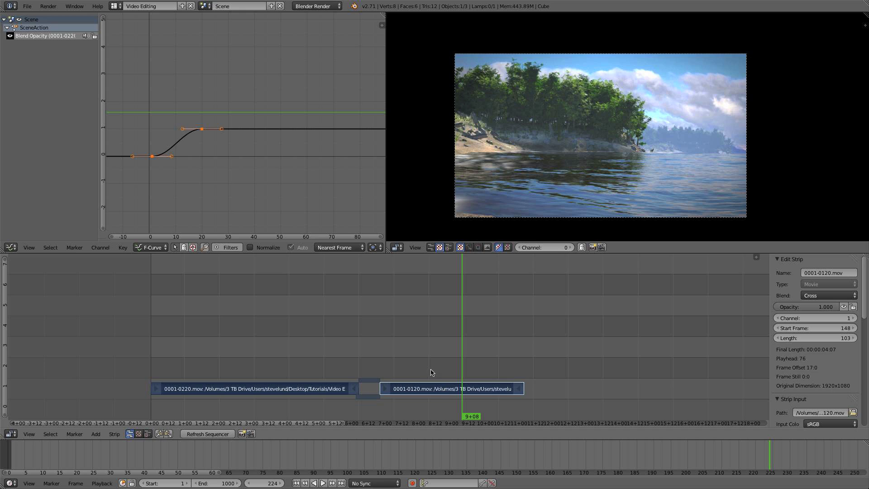
{"action": "key", "text": "shift+a"}
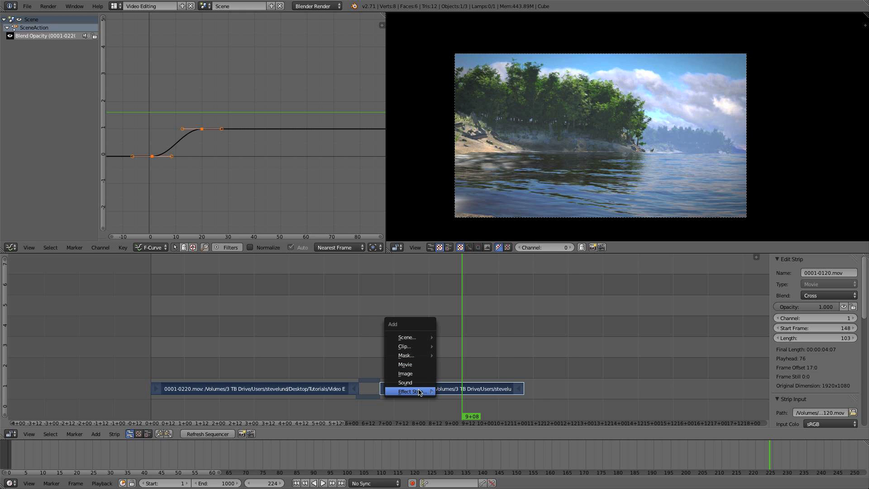
{"action": "mouse_move", "coordinate": [419, 392]}
{"action": "left_click", "coordinate": [455, 302]}
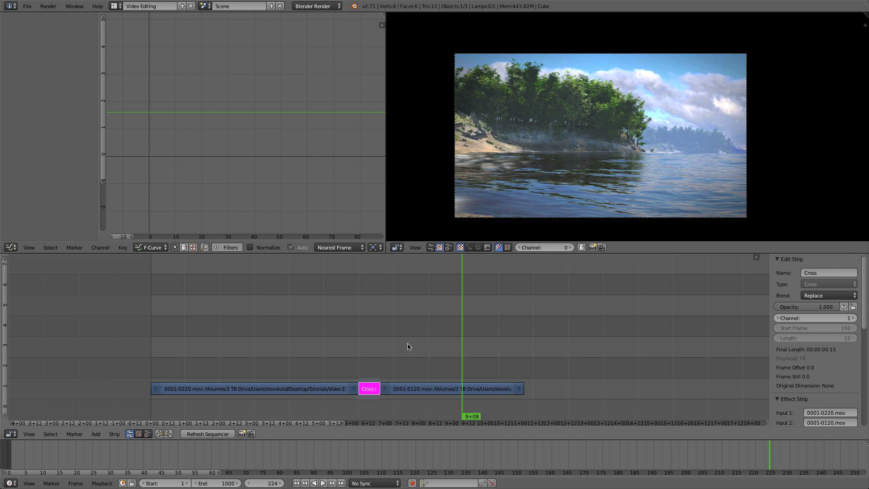
- Play from shortly before the Cross effect through the transition into 0001-0120.mov, and stop the playback
{"action": "left_click", "coordinate": [340, 348]}
{"action": "left_click", "coordinate": [323, 484]}
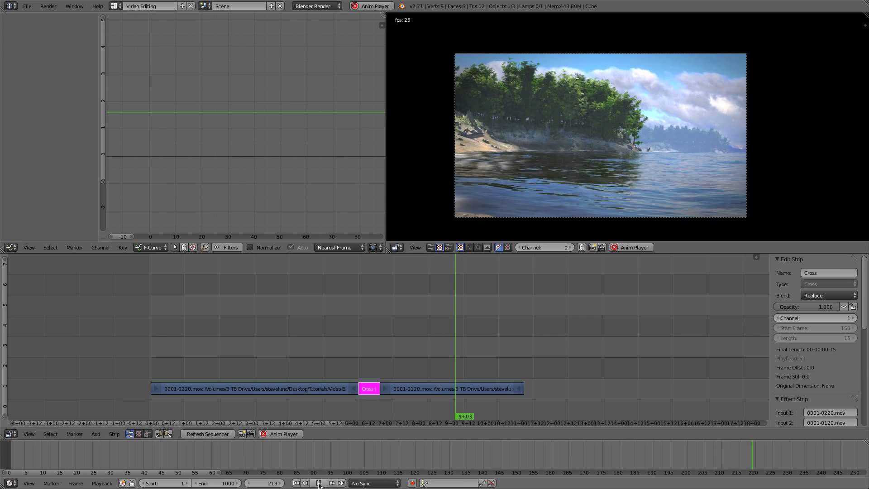
{"action": "key", "text": "alt+a"}
- Add the movie 0001-0120 2.mov on channel 1 at frame 268, picking it from the thumbnail view of the Footage folder
{"action": "left_click", "coordinate": [524, 343]}
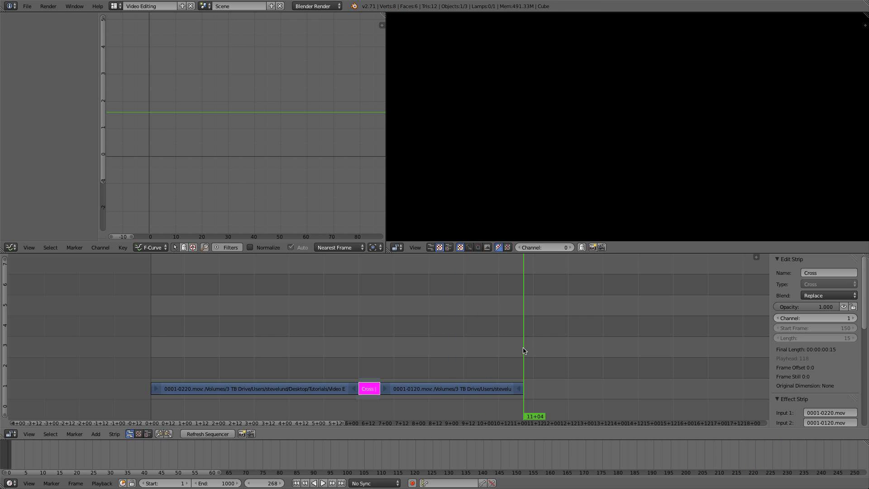
{"action": "key", "text": "shift+a"}
{"action": "left_click", "coordinate": [528, 319]}
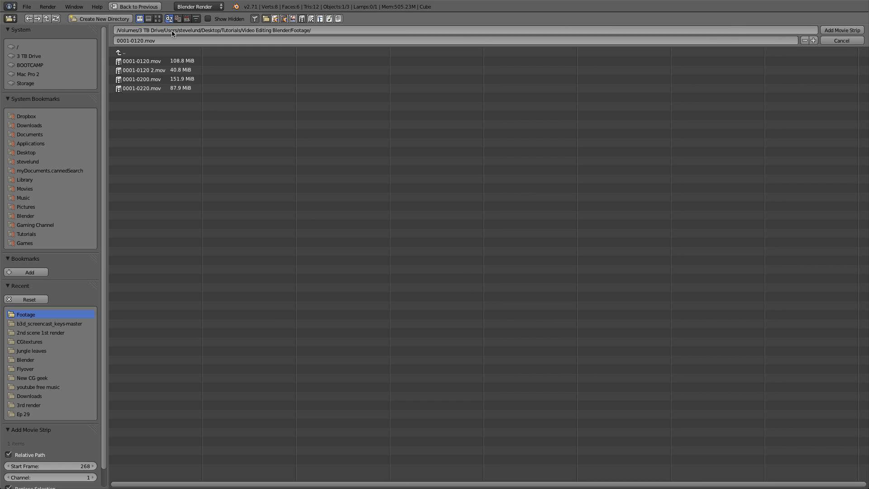
{"action": "left_click", "coordinate": [158, 19]}
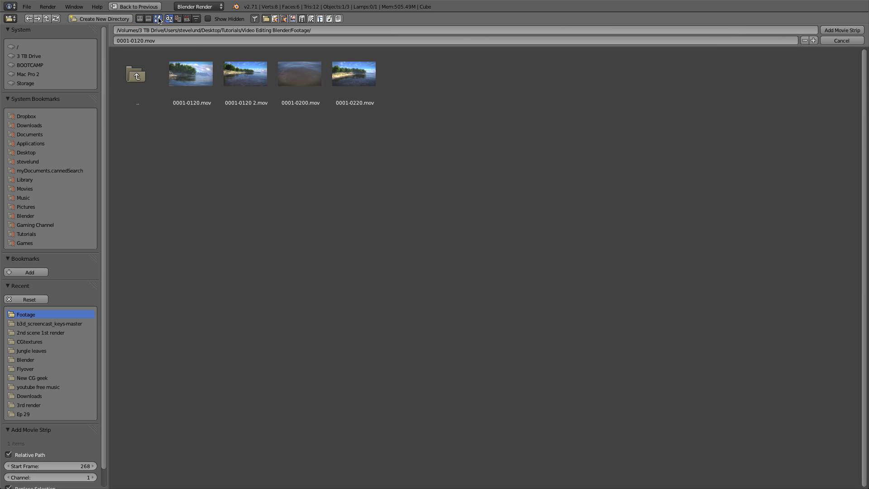
{"action": "double_click", "coordinate": [243, 76]}
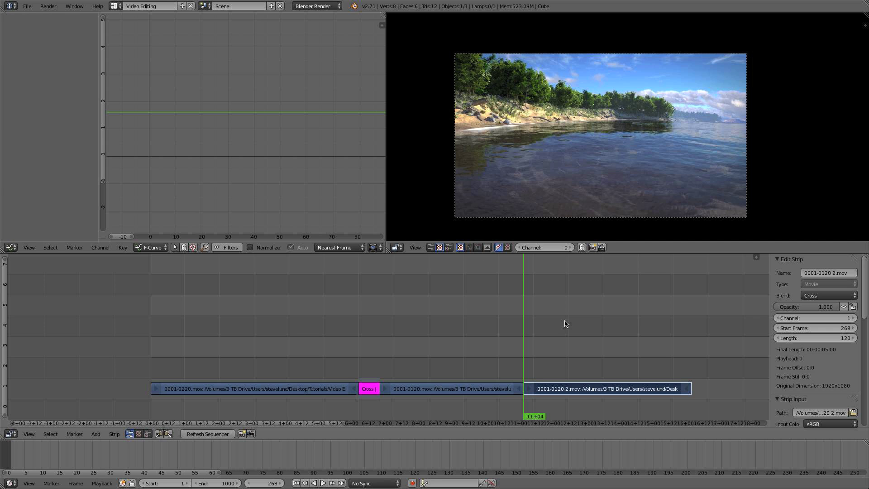
- Trim the end of 0001-0120.mov back to frame 250 and the first 16 frames off 0001-0120 2.mov, so it begins at frame 267
{"action": "key", "text": "alt+a"}
{"action": "left_click", "coordinate": [534, 317]}
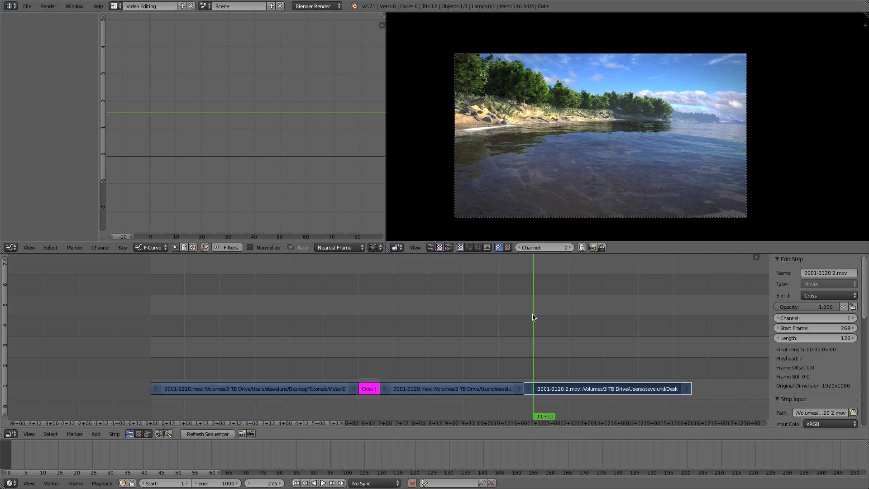
{"action": "left_click_drag", "start_coordinate": [532, 318], "coordinate": [529, 333]}
{"action": "right_click", "coordinate": [519, 390]}
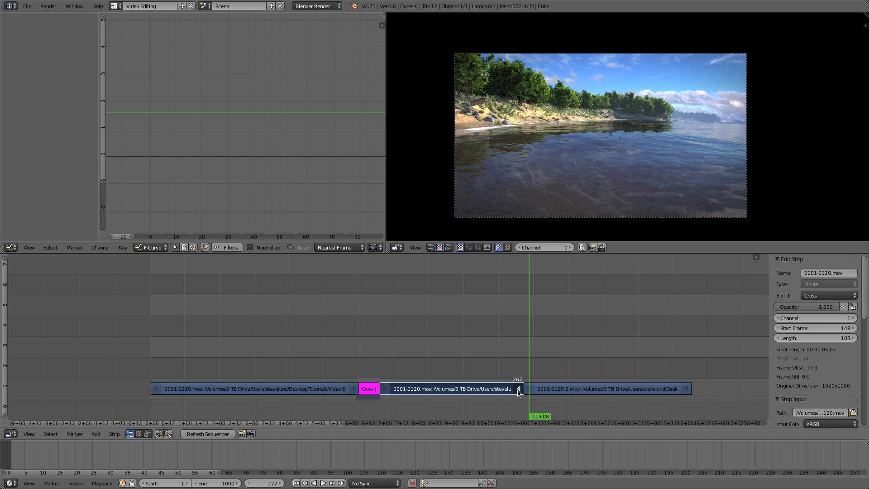
{"action": "key", "text": "g"}
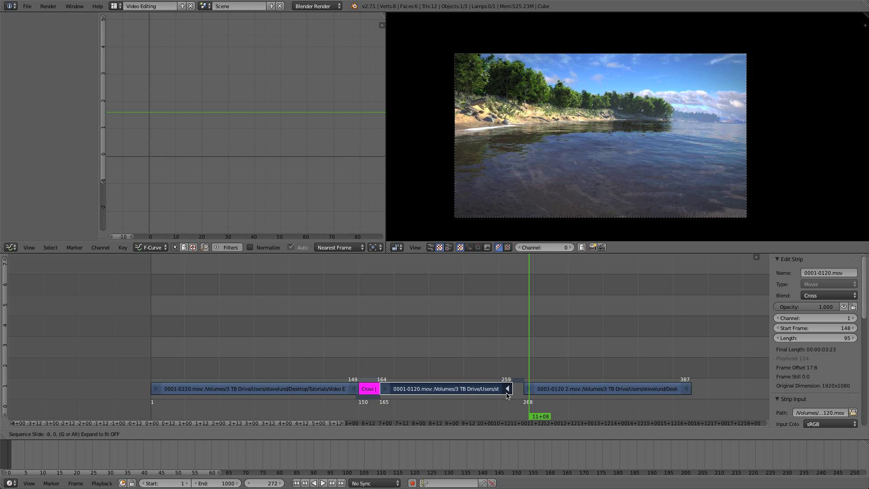
{"action": "left_click", "coordinate": [496, 394]}
{"action": "right_click_drag", "start_coordinate": [523, 394], "coordinate": [553, 396]}
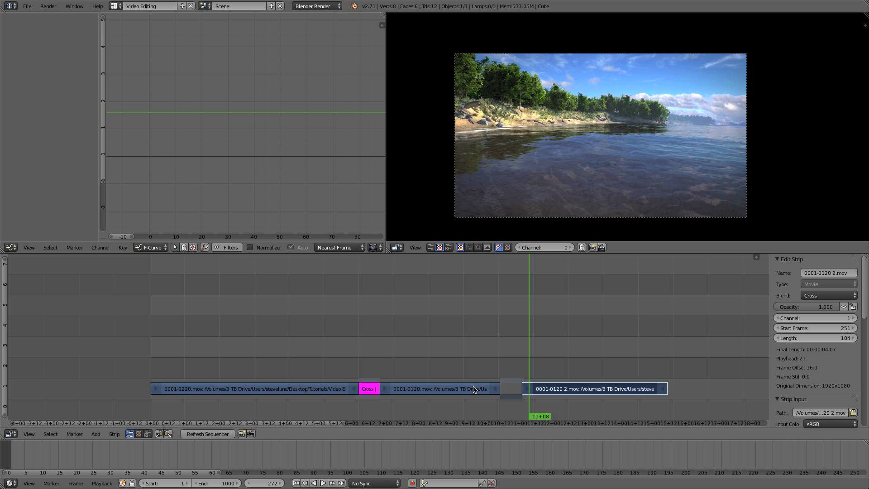
- Add a Wipe effect between the 0001-0120.mov and 0001-0120 2.mov strips
{"action": "right_click", "coordinate": [471, 390]}
{"action": "right_click", "coordinate": [576, 391]}
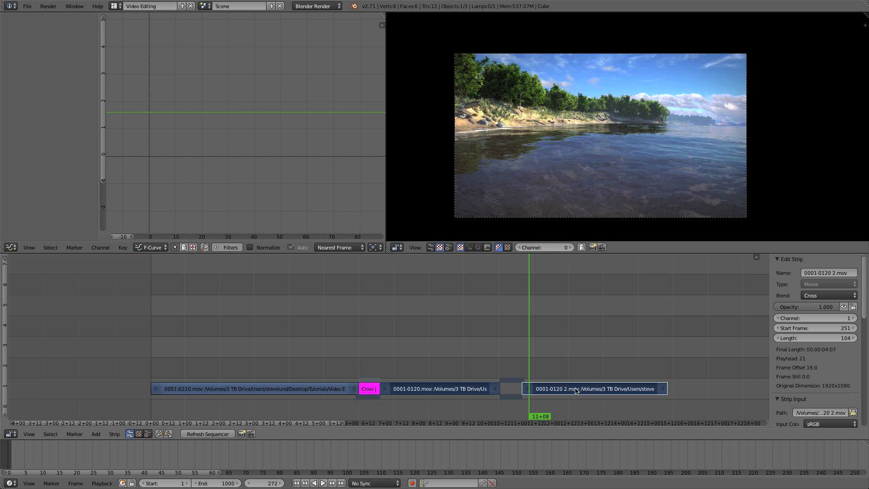
{"action": "key", "text": "shift+a"}
{"action": "mouse_move", "coordinate": [539, 377]}
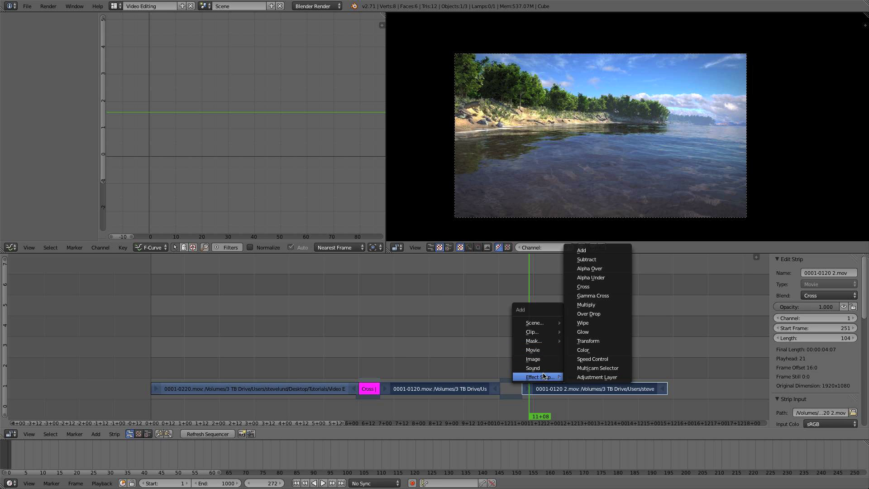
{"action": "left_click", "coordinate": [600, 326]}
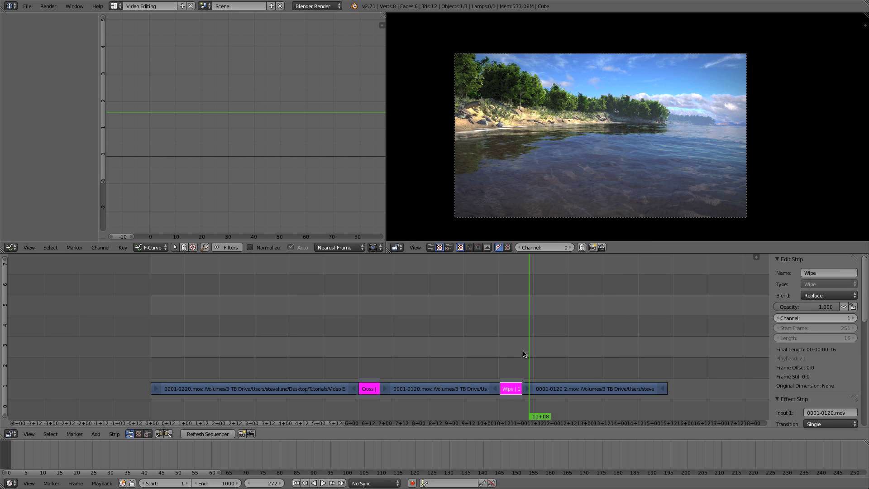
- Play from frame 241 across the Wipe transition and stop at frame 276
{"action": "left_click", "coordinate": [505, 354]}
{"action": "left_click_drag", "start_coordinate": [506, 354], "coordinate": [486, 358]}
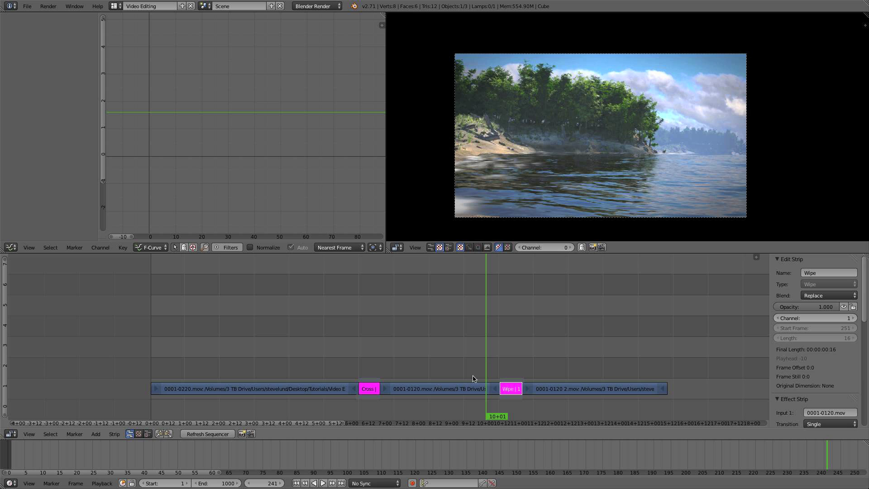
{"action": "left_click", "coordinate": [324, 483]}
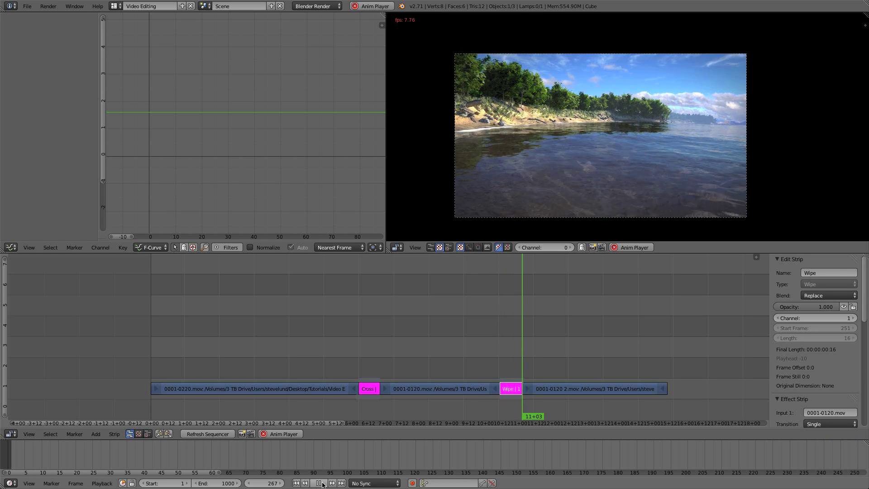
{"action": "left_click", "coordinate": [322, 483]}
- Set the Wipe effect's blur width to 0.576 and its angle to -32°, with frame 259 in the preview
{"action": "scroll", "coordinate": [810, 353], "scroll_direction": "down", "scroll_amount": 5}
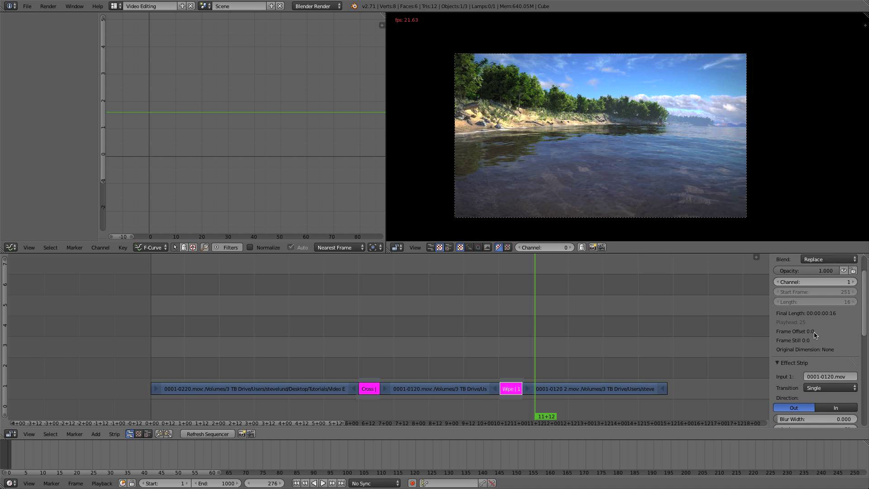
{"action": "left_click", "coordinate": [511, 346]}
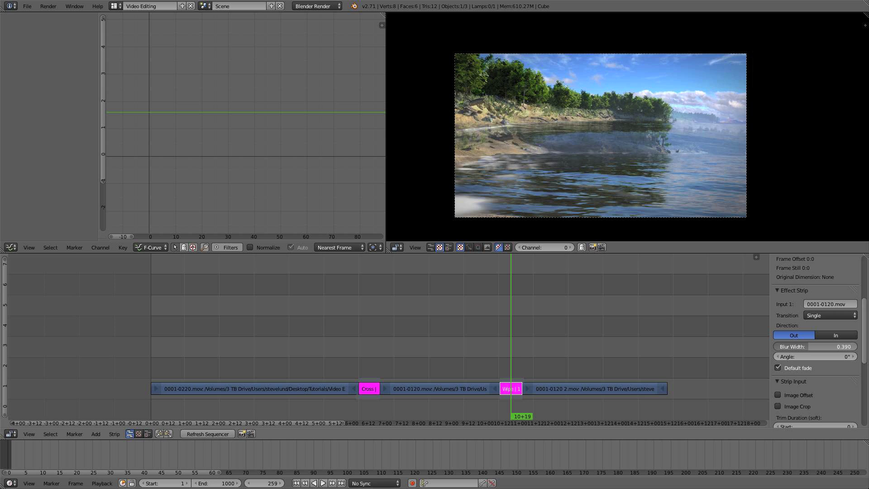
{"action": "left_click_drag", "start_coordinate": [812, 347], "coordinate": [780, 361]}
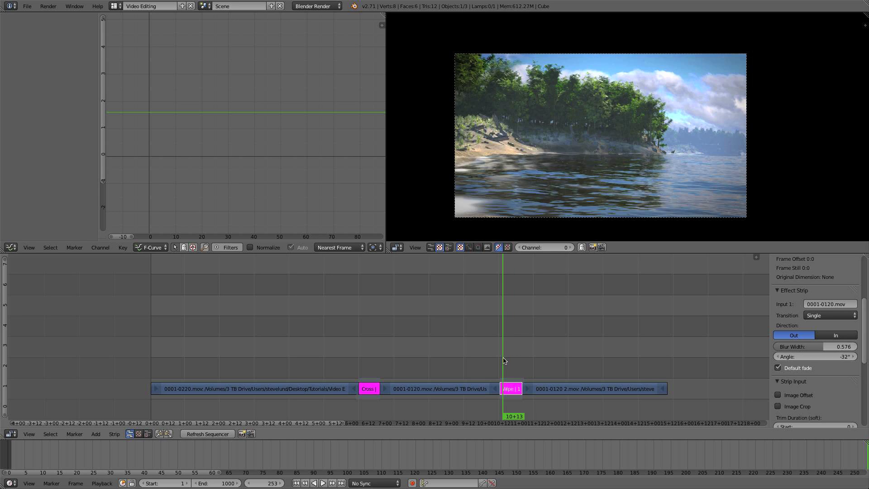
- Play the adjusted Wipe transition from just before its start into the third movie, and stop the playback
{"action": "left_click", "coordinate": [487, 359]}
{"action": "left_click", "coordinate": [323, 484]}
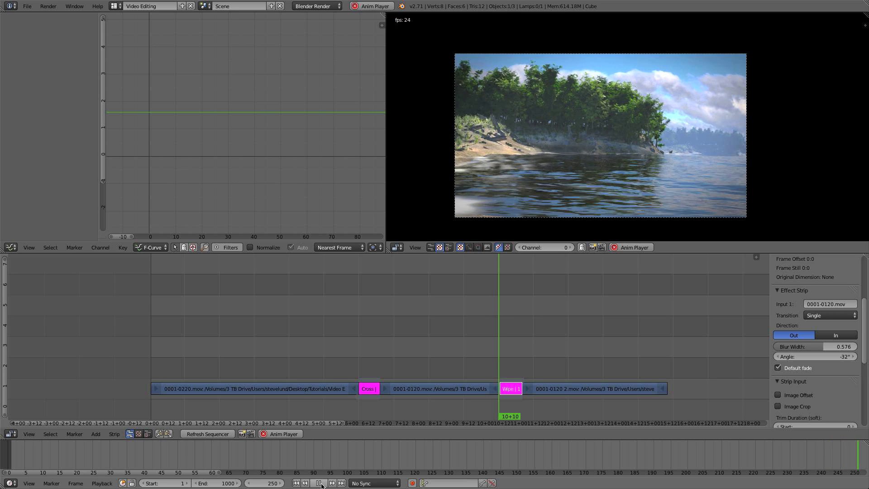
{"action": "left_click", "coordinate": [320, 483]}
- Trim the end of the 0001-0120 2.mov strip back to frame 355
{"action": "left_click_drag", "start_coordinate": [622, 342], "coordinate": [660, 332]}
{"action": "right_click", "coordinate": [662, 388]}
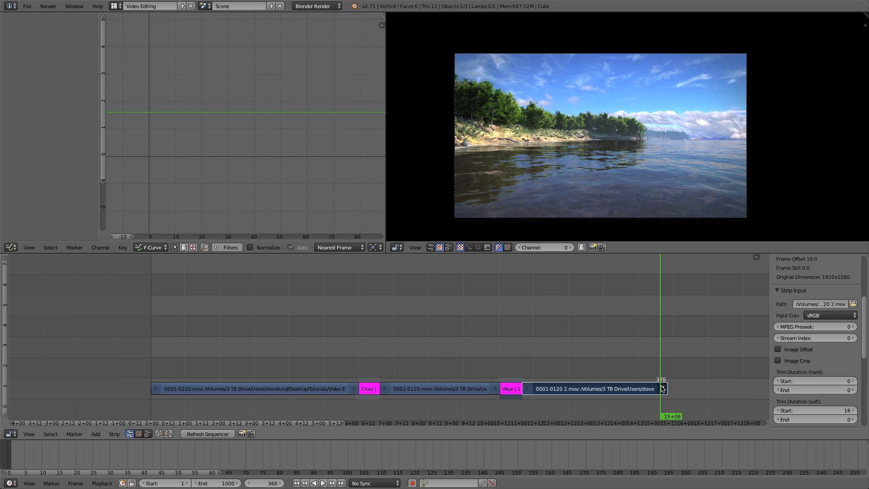
{"action": "key", "text": "g"}
{"action": "left_click", "coordinate": [651, 395]}
- Add a black Color strip on channel 1 at frame 371 and extend its start back to frame 356
{"action": "left_click_drag", "start_coordinate": [677, 376], "coordinate": [668, 362]}
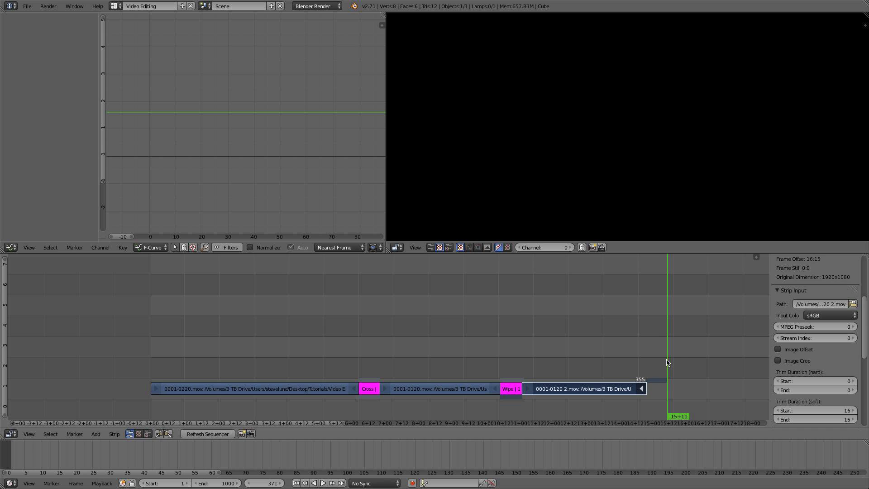
{"action": "key", "text": "shift+a"}
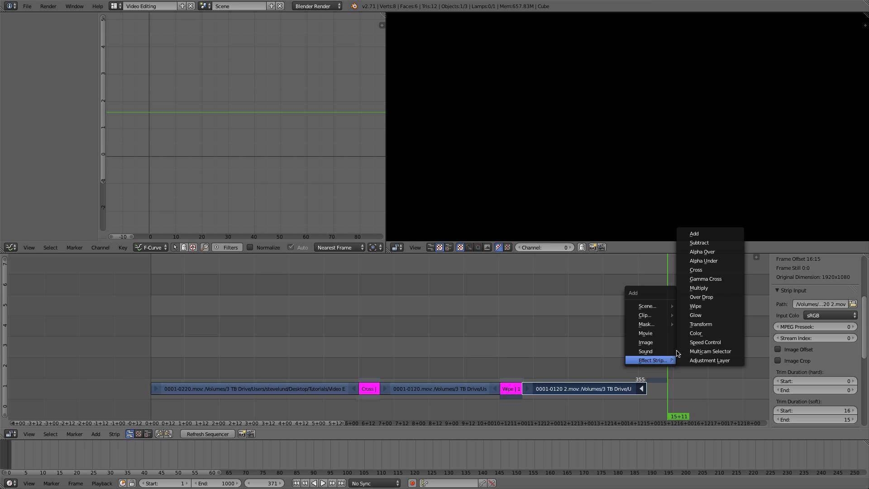
{"action": "left_click", "coordinate": [696, 333]}
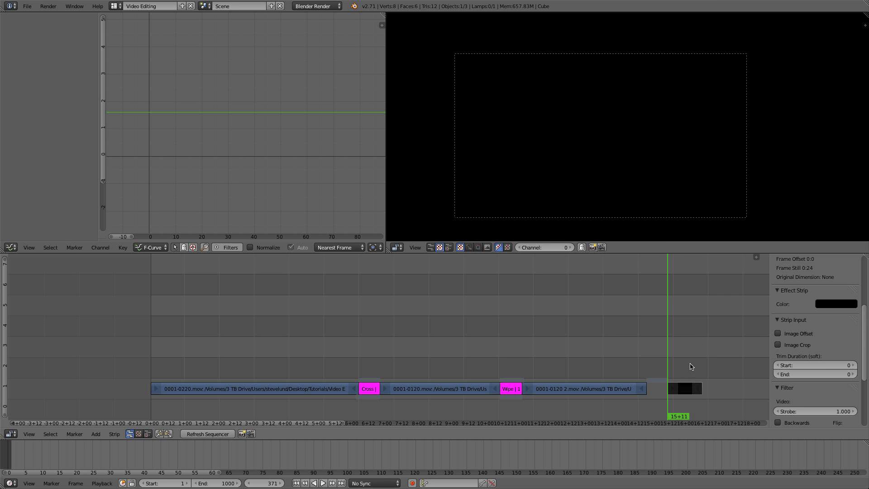
{"action": "left_click", "coordinate": [650, 393]}
- Add a Cross effect from the 0001-0120 2.mov strip to the black Color strip
{"action": "left_click", "coordinate": [628, 393]}
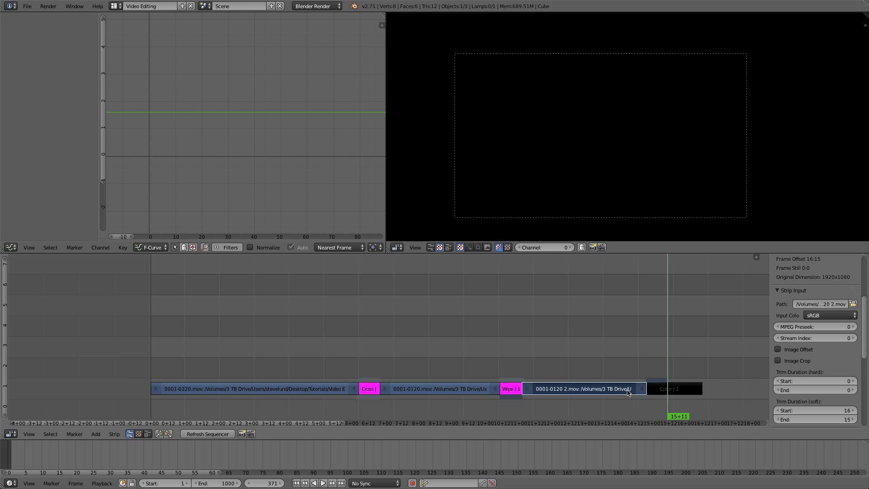
{"action": "left_click", "coordinate": [666, 391]}
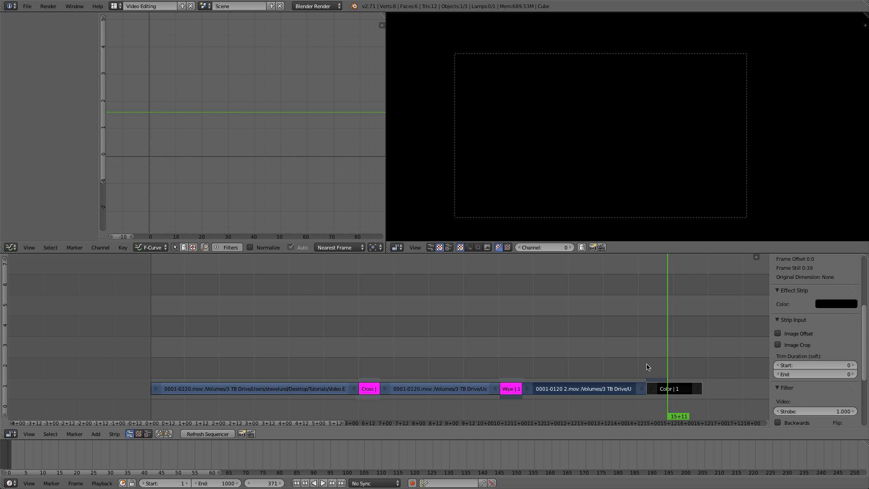
{"action": "key", "text": "shift+a"}
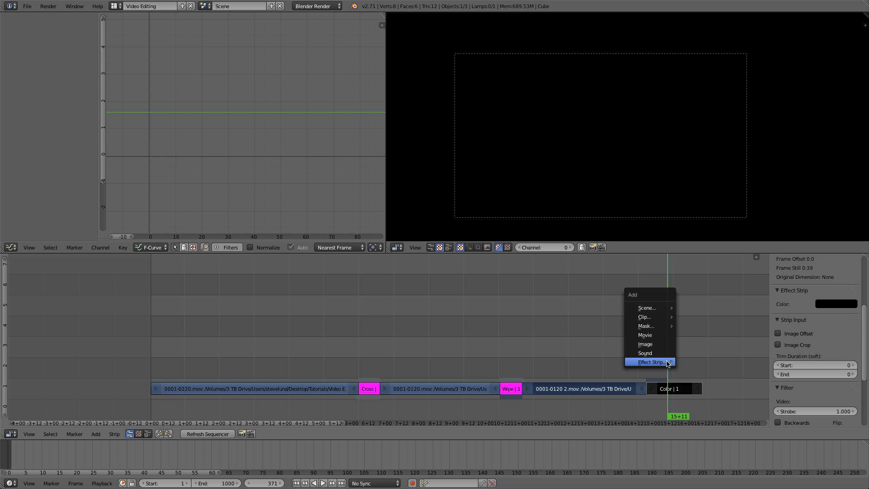
{"action": "mouse_move", "coordinate": [652, 362]}
{"action": "left_click", "coordinate": [704, 272]}
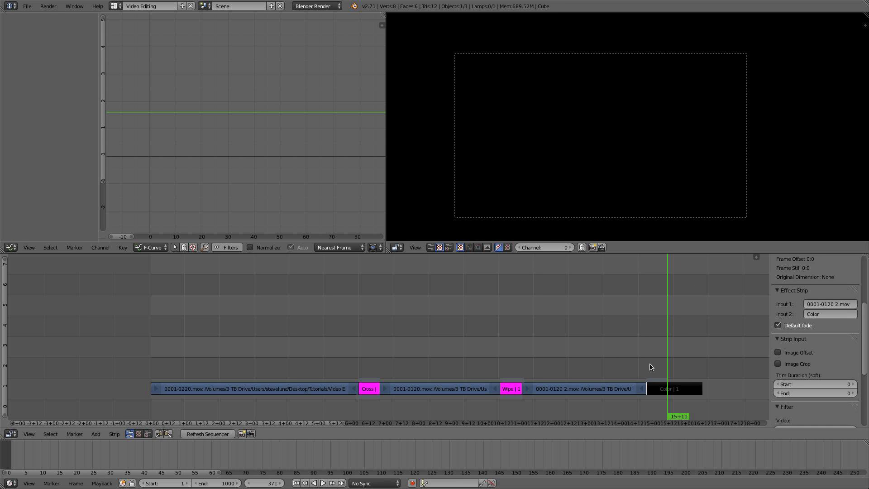
- Trim the start of the black Color strip forward to frame 371 to open room for the Cross effect
{"action": "right_click", "coordinate": [653, 392]}
{"action": "key", "text": "g"}
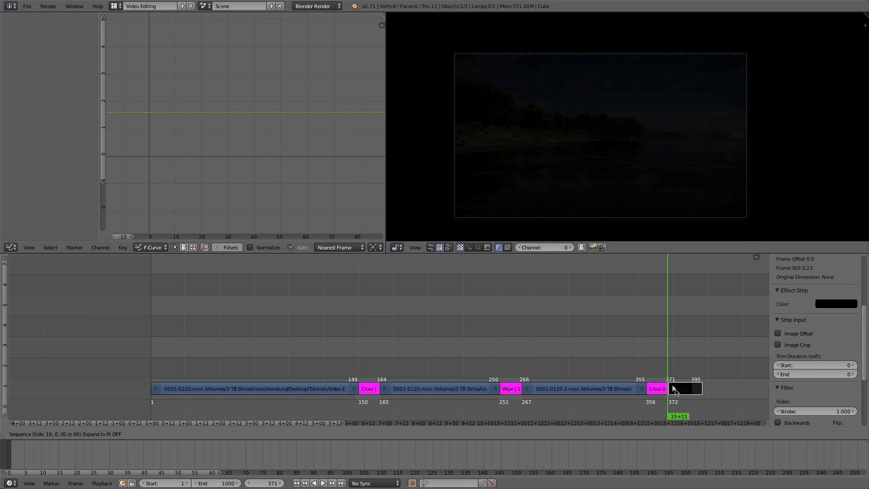
{"action": "left_click", "coordinate": [674, 392]}
- Play back the fade to black from frame 347
{"action": "left_click", "coordinate": [634, 356]}
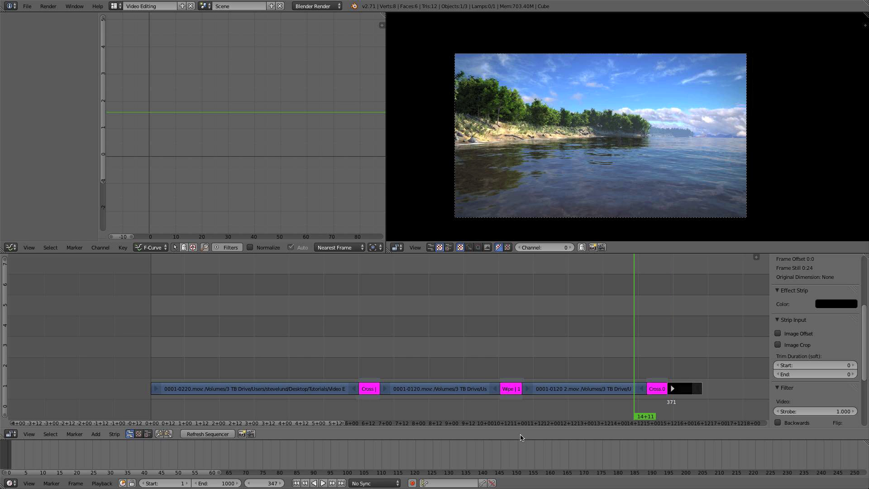
{"action": "left_click", "coordinate": [323, 483]}
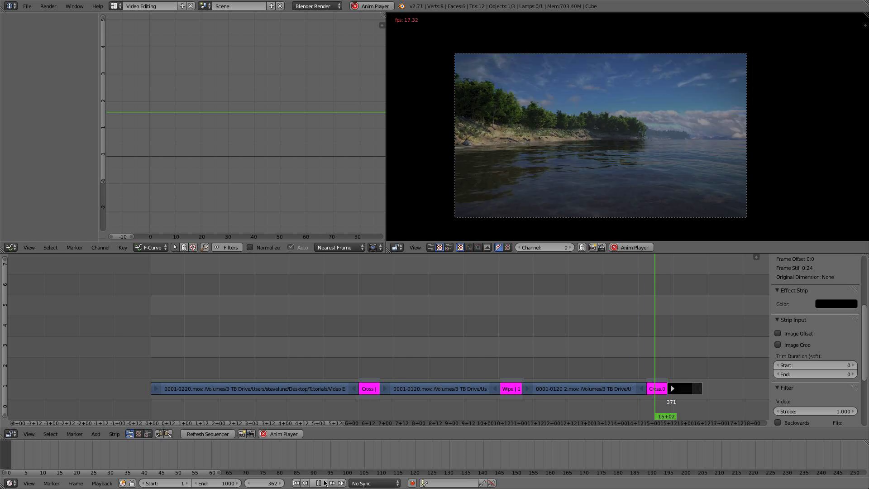
{"action": "left_click", "coordinate": [325, 483]}
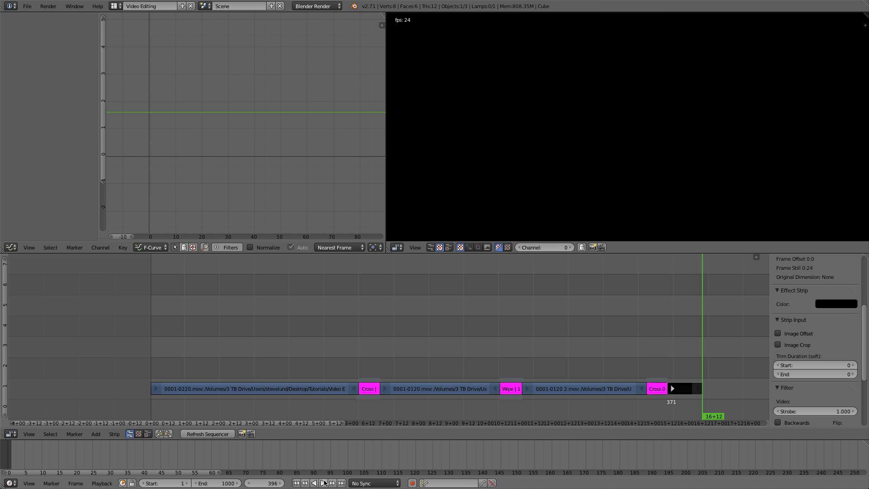
- Extend the end of the black Color strip to frame 424
{"action": "right_click", "coordinate": [699, 391]}
{"action": "left_click", "coordinate": [684, 348]}
{"action": "left_click_drag", "start_coordinate": [677, 296], "coordinate": [673, 297]}
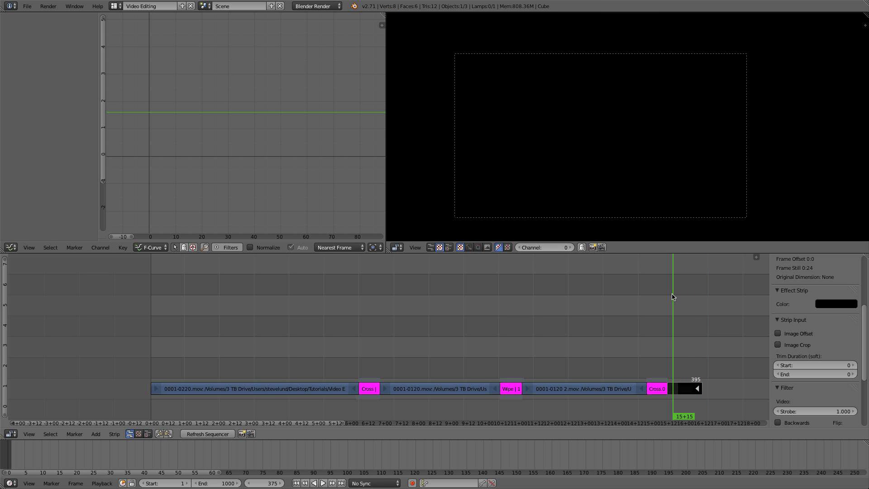
{"action": "key", "text": "g"}
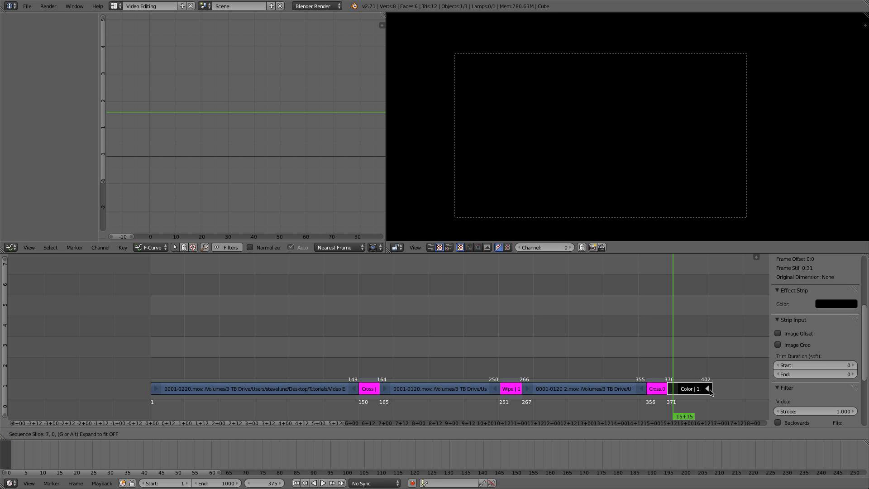
{"action": "left_click", "coordinate": [740, 388]}
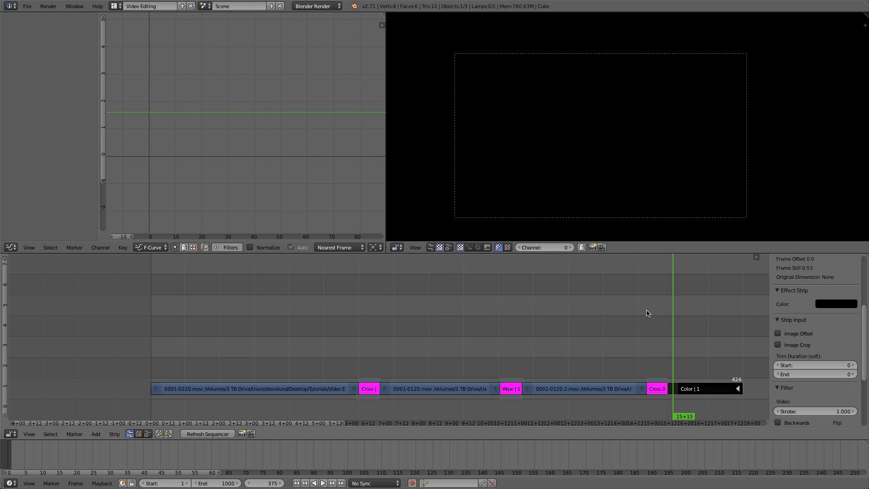
- Add the CG.png image from the Footage folder as a strip on channel 2 starting at frame 371
{"action": "left_click", "coordinate": [655, 328]}
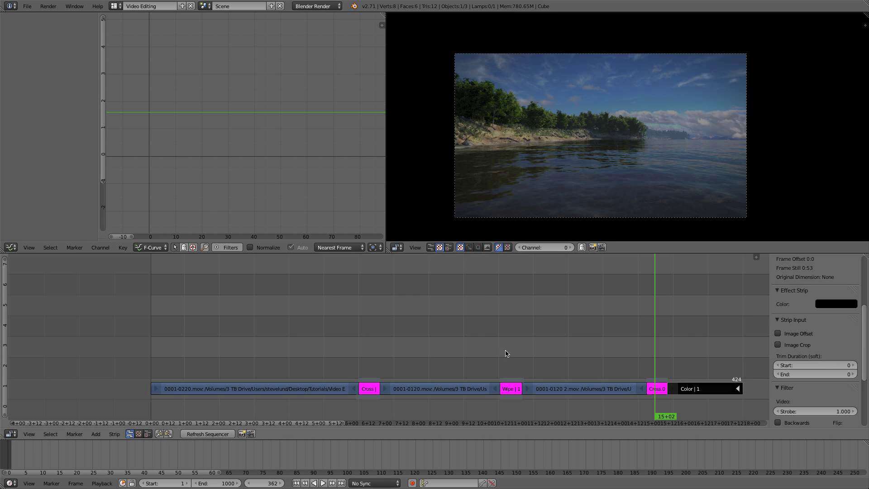
{"action": "left_click_drag", "start_coordinate": [678, 338], "coordinate": [668, 337]}
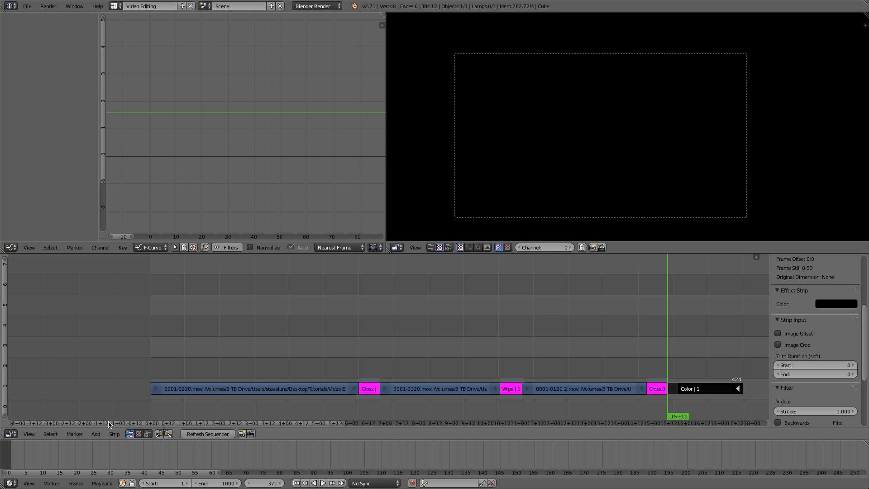
{"action": "left_click", "coordinate": [95, 434]}
{"action": "left_click", "coordinate": [109, 389]}
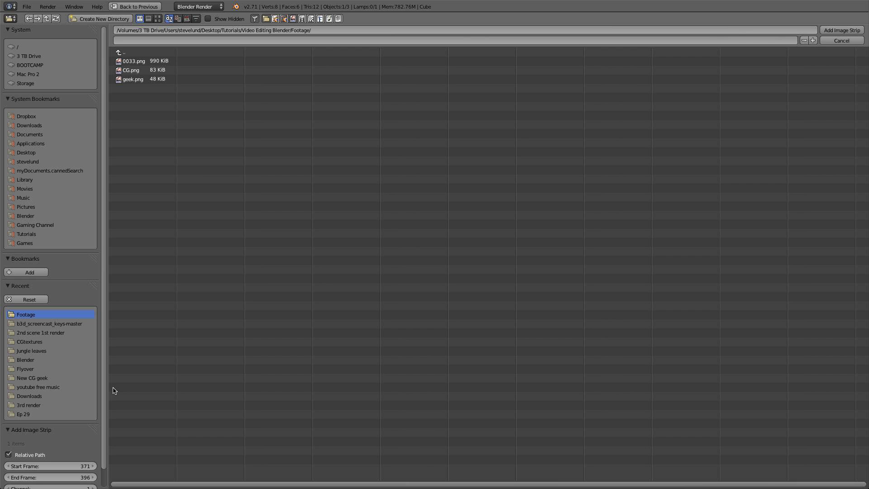
{"action": "left_click", "coordinate": [129, 71]}
{"action": "double_click", "coordinate": [130, 71]}
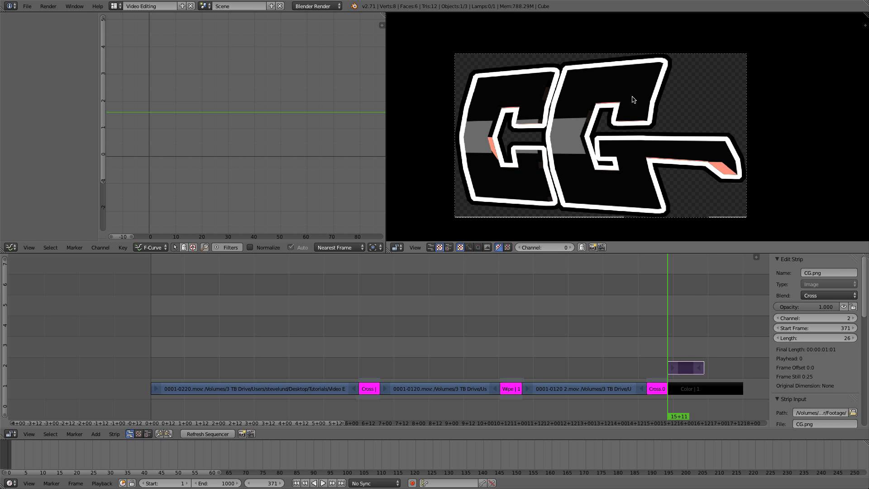
- Set the CG.png strip's blend mode to Alpha Over
{"action": "left_click_drag", "start_coordinate": [693, 287], "coordinate": [678, 290]}
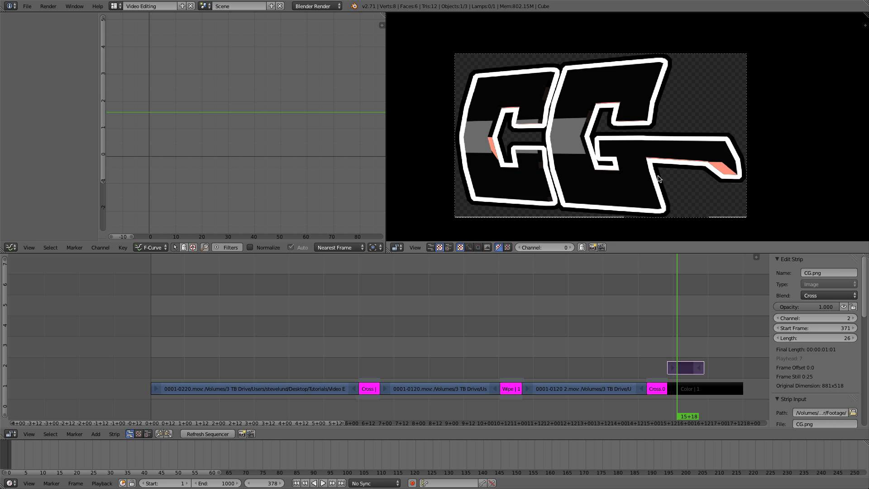
{"action": "right_click", "coordinate": [685, 372]}
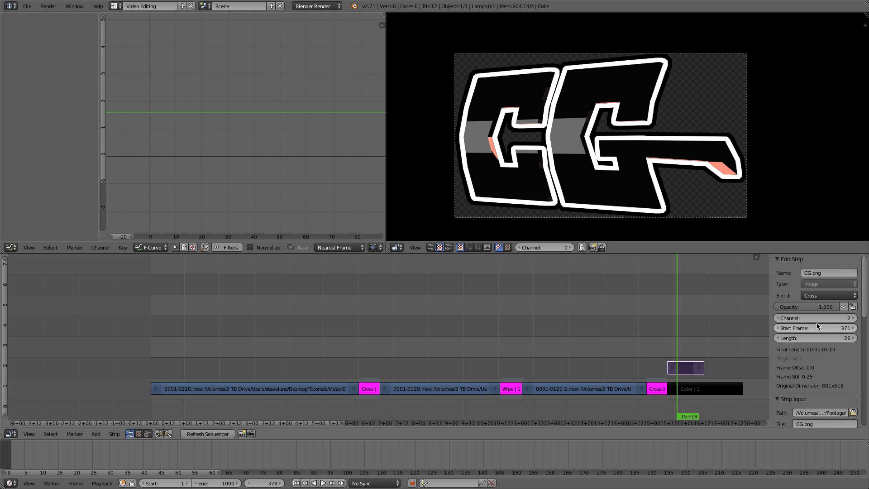
{"action": "left_click", "coordinate": [819, 296]}
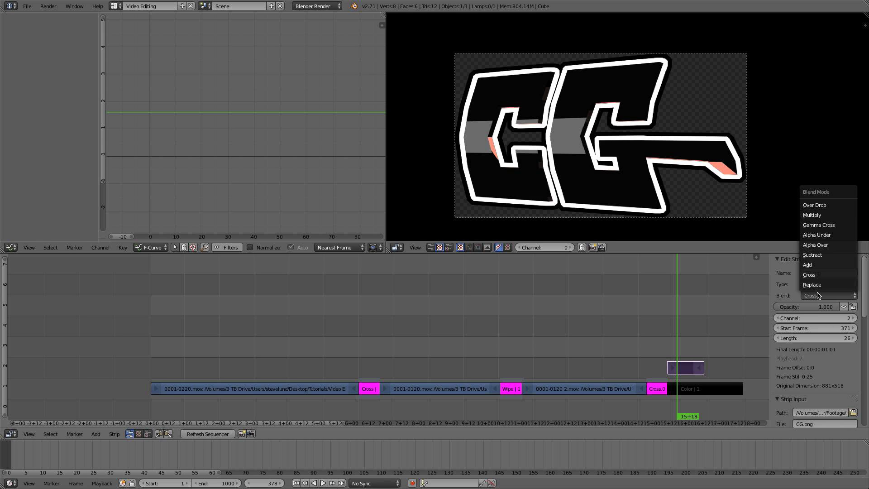
{"action": "left_click", "coordinate": [835, 245]}
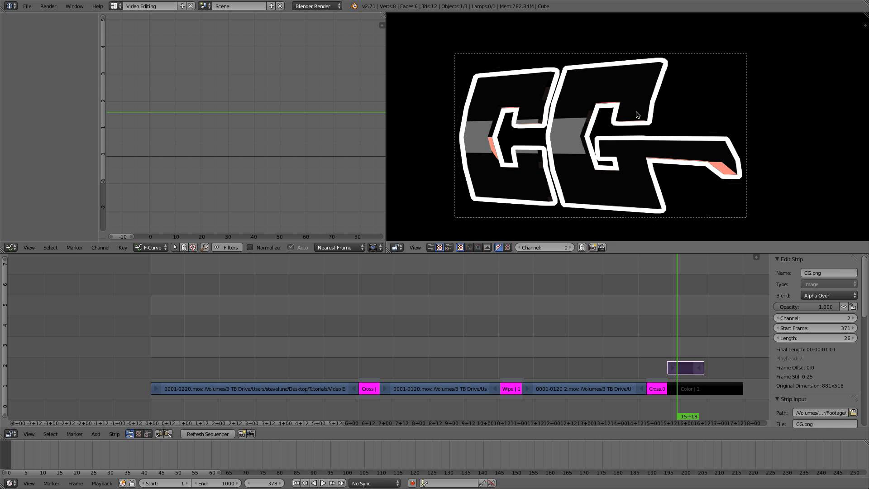
- Enable Image Offset on the CG.png strip and set its offset to X 546 and Y 412
{"action": "left_click", "coordinate": [591, 293]}
{"action": "left_click", "coordinate": [690, 285]}
{"action": "scroll", "coordinate": [810, 294], "scroll_direction": "down", "scroll_amount": 5}
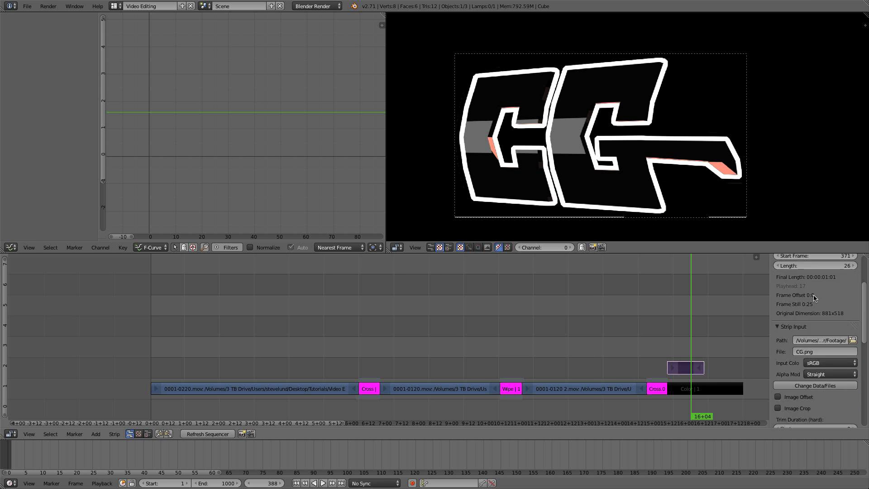
{"action": "left_click", "coordinate": [795, 379]}
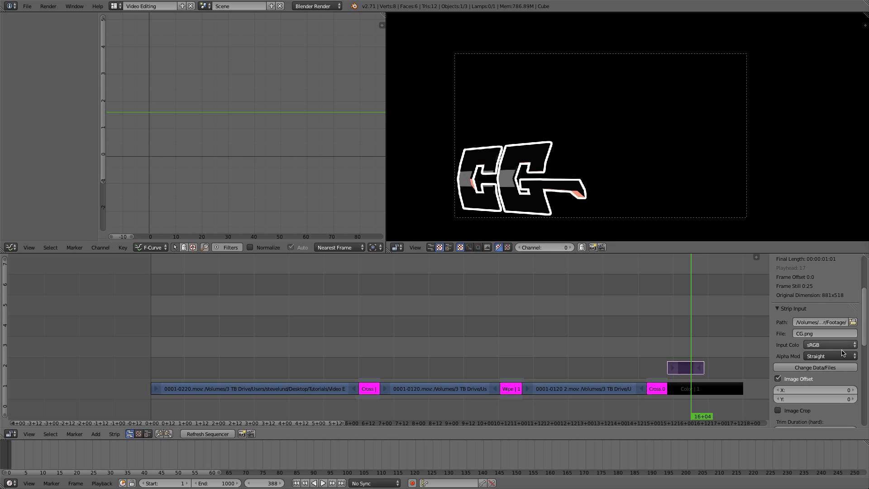
{"action": "mouse_move", "coordinate": [808, 390]}
{"action": "left_mouse_down"}
{"action": "mouse_move", "coordinate": [840, 391]}
{"action": "mouse_move", "coordinate": [808, 399]}
{"action": "mouse_move", "coordinate": [833, 399]}
{"action": "mouse_move", "coordinate": [804, 391]}
{"action": "left_mouse_up"}
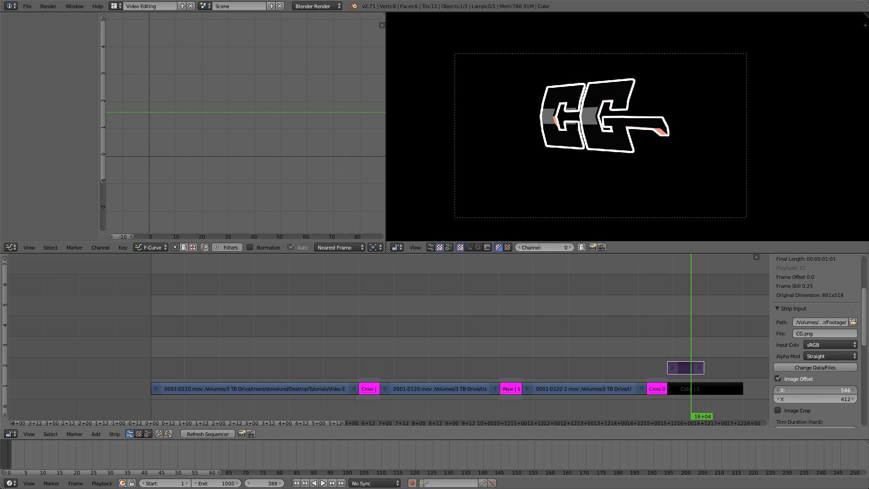
- Add the geek.png image as a strip on channel 3 starting at frame 371
{"action": "left_click_drag", "start_coordinate": [675, 348], "coordinate": [667, 347]}
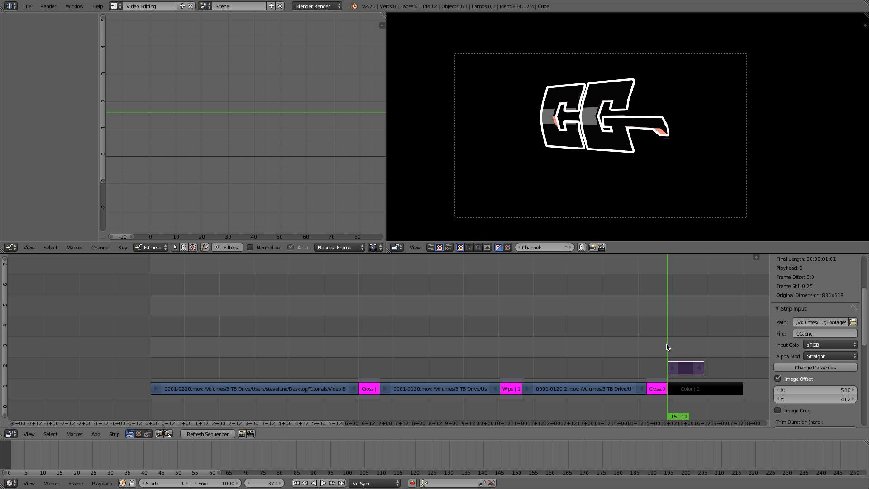
{"action": "key", "text": "shift+a"}
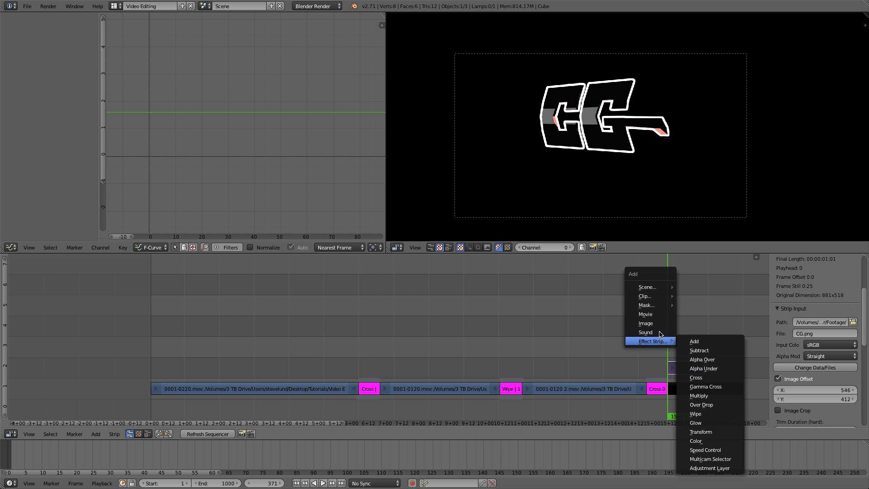
{"action": "left_click", "coordinate": [645, 323]}
{"action": "double_click", "coordinate": [141, 82]}
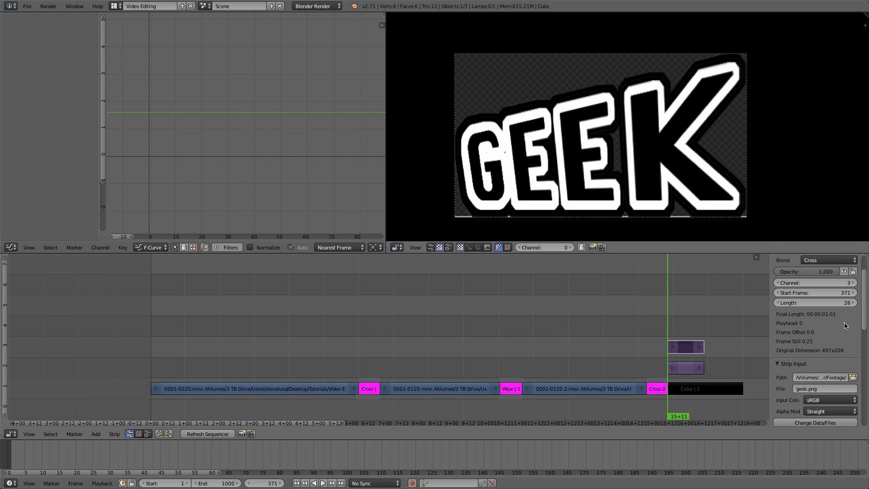
- Set the geek.png strip's blend mode to Alpha Over
{"action": "scroll", "coordinate": [849, 325], "scroll_direction": "up", "scroll_amount": 3}
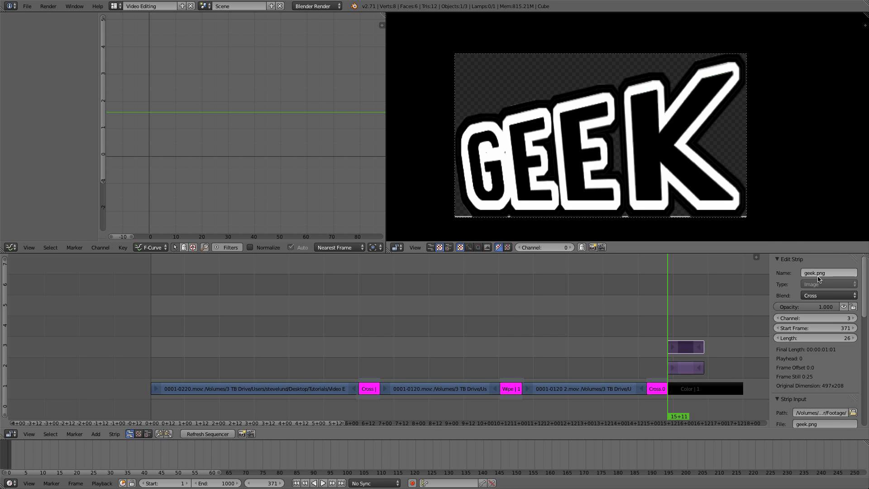
{"action": "left_click", "coordinate": [821, 295]}
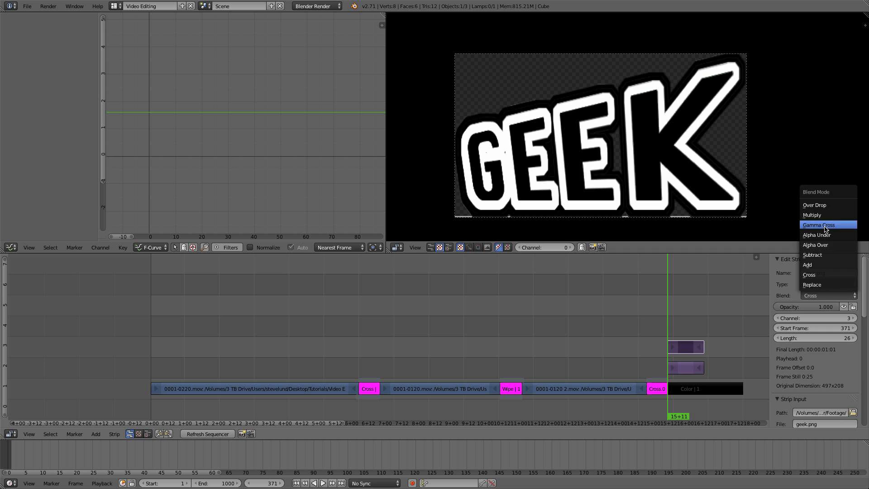
{"action": "left_click", "coordinate": [831, 244]}
- Enable Image Offset on the geek.png strip and place it below the CG logo at X 790, Y 193
{"action": "scroll", "coordinate": [828, 344], "scroll_direction": "down", "scroll_amount": 6}
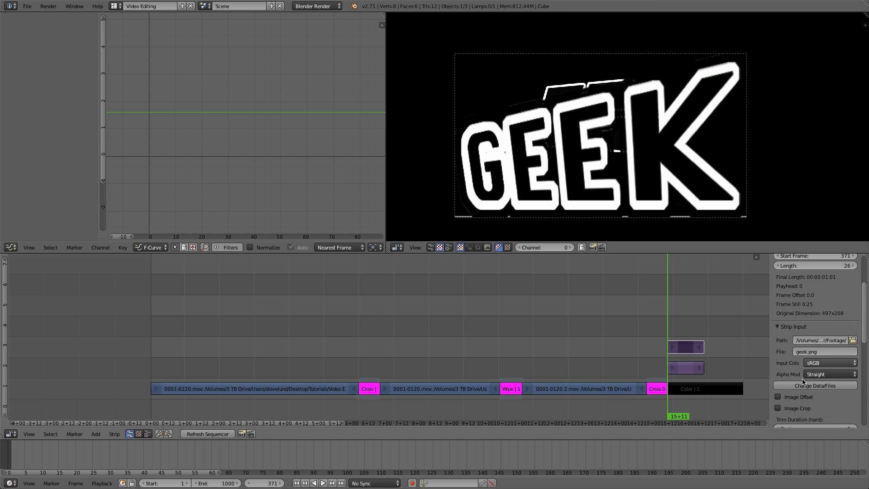
{"action": "left_click", "coordinate": [791, 397]}
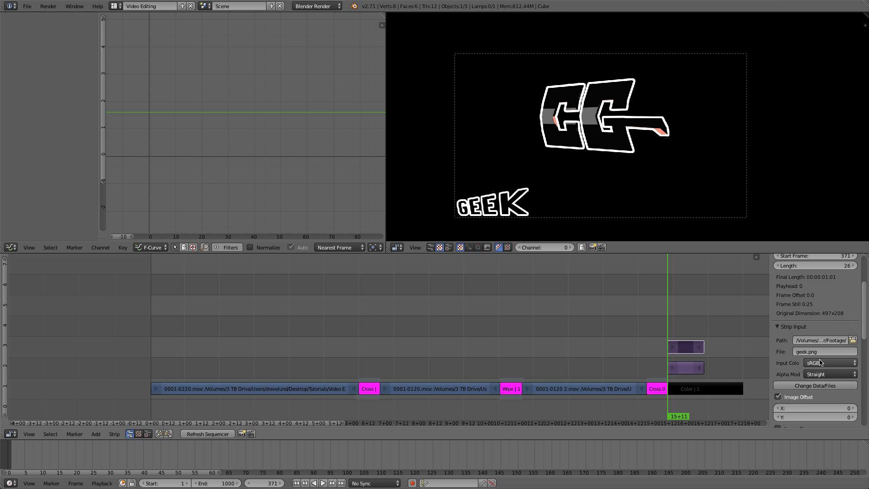
{"action": "left_click_drag", "start_coordinate": [810, 408], "coordinate": [865, 407]}
{"action": "left_click_drag", "start_coordinate": [814, 414], "coordinate": [841, 408]}
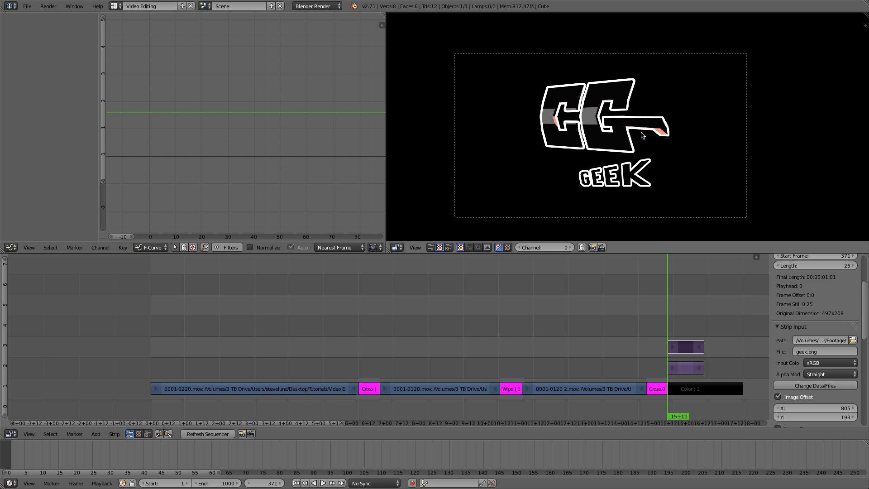
{"action": "left_click_drag", "start_coordinate": [662, 293], "coordinate": [667, 318]}
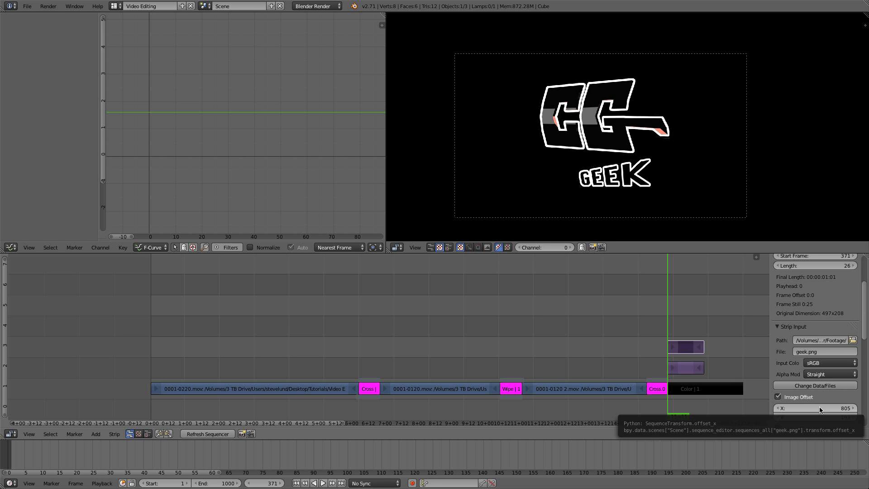
{"action": "left_click_drag", "start_coordinate": [815, 408], "coordinate": [808, 407]}
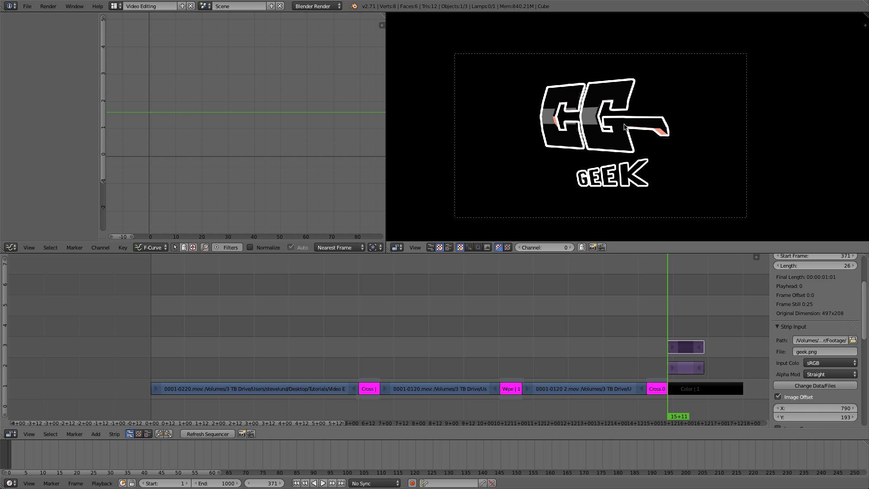
- Keyframe the geek.png strip's Y offset at -209 on frame 371 and at 187 on frame 384
{"action": "left_click_drag", "start_coordinate": [814, 417], "coordinate": [792, 416]}
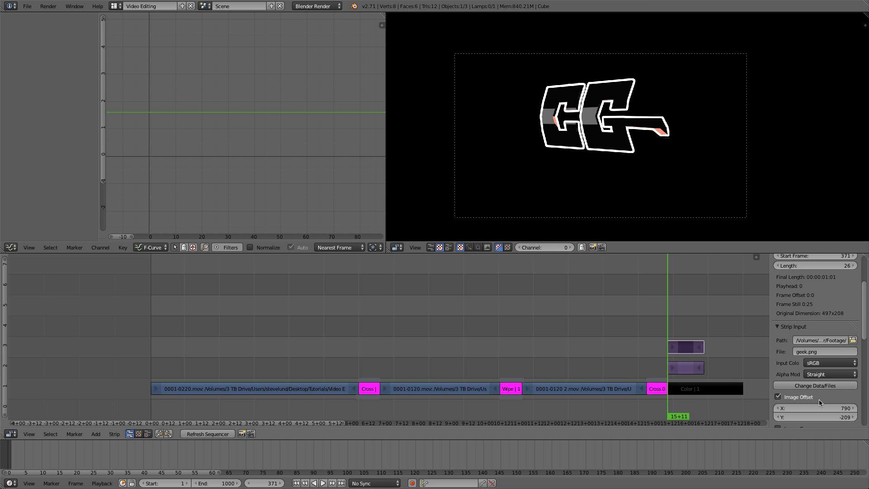
{"action": "key", "text": "i"}
{"action": "left_click_drag", "start_coordinate": [677, 314], "coordinate": [685, 317]}
{"action": "left_click_drag", "start_coordinate": [815, 417], "coordinate": [855, 417]}
{"action": "key", "text": "i"}
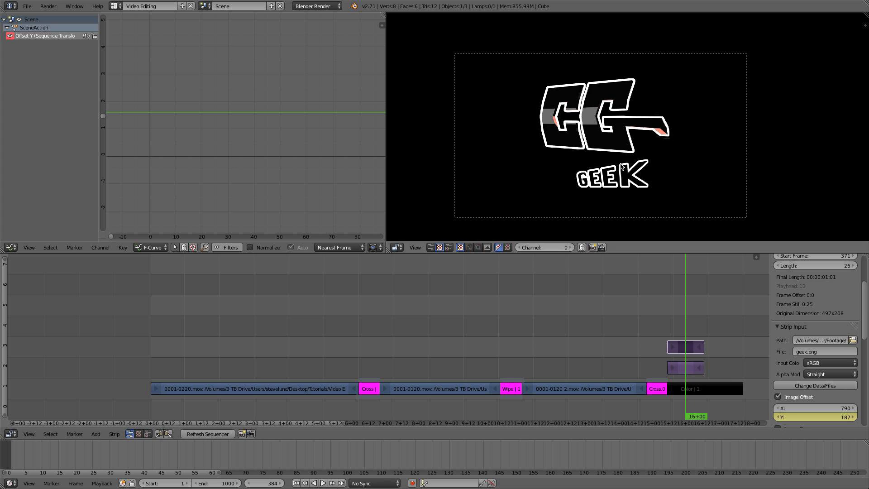
- Keyframe the CG.png strip's Y offset at 412 on frame 384 and at 1071 on frame 371
{"action": "right_click", "coordinate": [686, 366]}
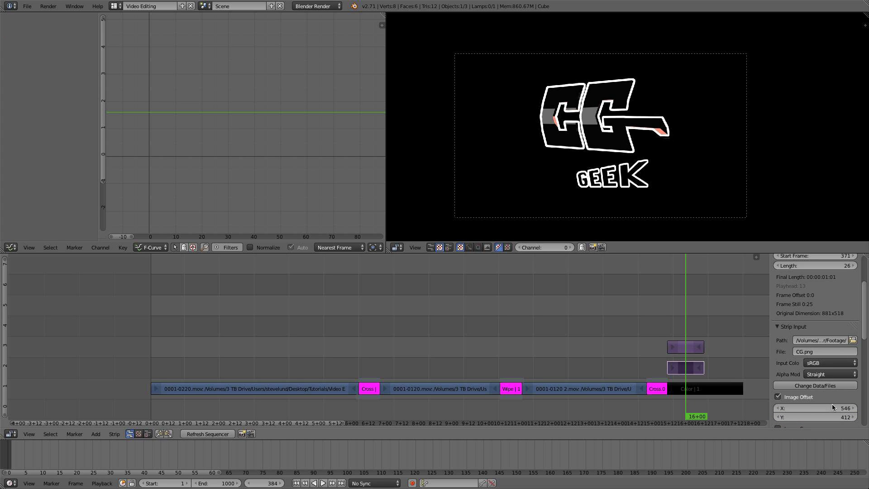
{"action": "key", "text": "i"}
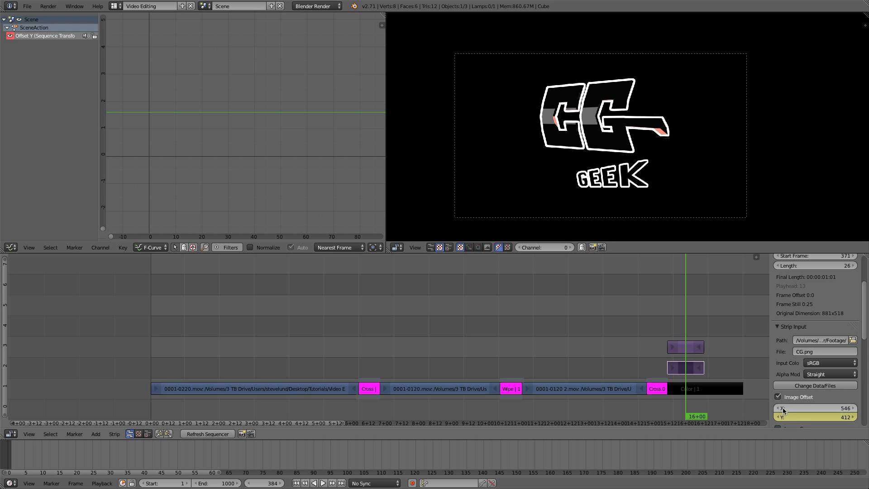
{"action": "left_click", "coordinate": [669, 323]}
{"action": "key", "text": "Left"}
{"action": "mouse_move", "coordinate": [830, 417]}
{"action": "left_mouse_down"}
{"action": "mouse_move", "coordinate": [812, 416]}
{"action": "mouse_move", "coordinate": [857, 417]}
{"action": "mouse_move", "coordinate": [833, 414]}
{"action": "left_mouse_up"}
{"action": "key", "text": "i"}
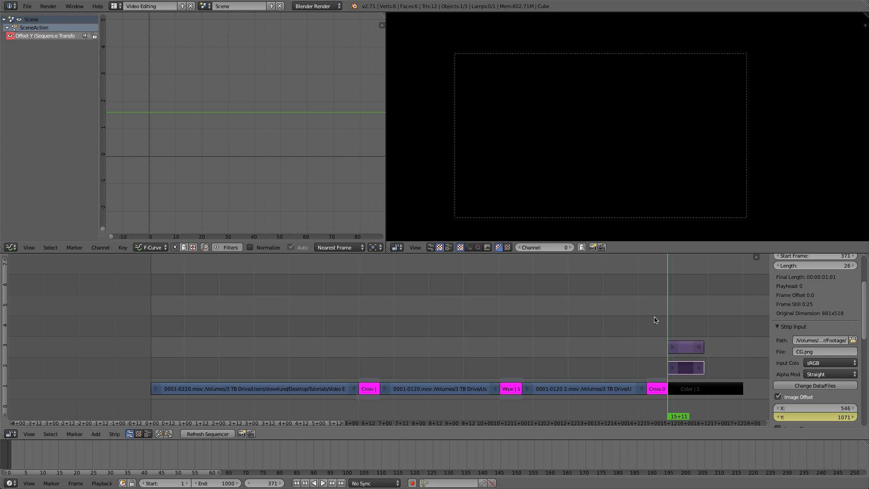
- Play back the logo animation from shortly before the Cross fade, then stop playback
{"action": "left_click", "coordinate": [644, 317]}
{"action": "left_click", "coordinate": [323, 482]}
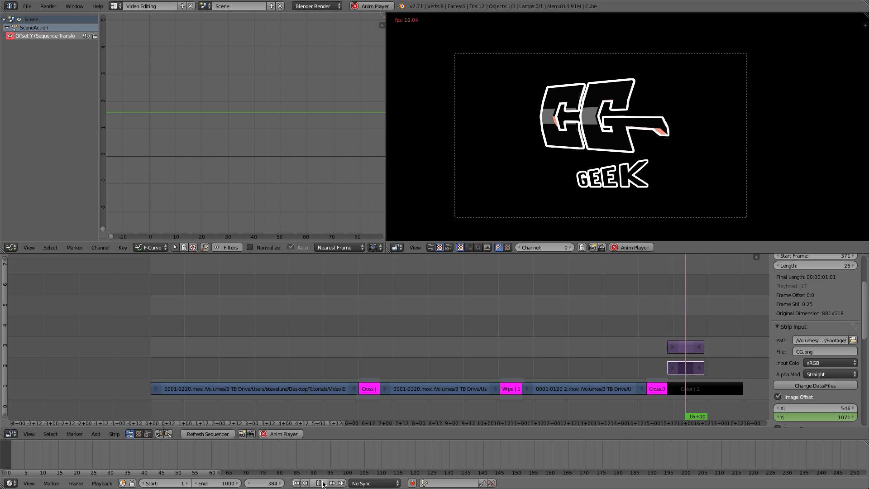
{"action": "left_click", "coordinate": [638, 320]}
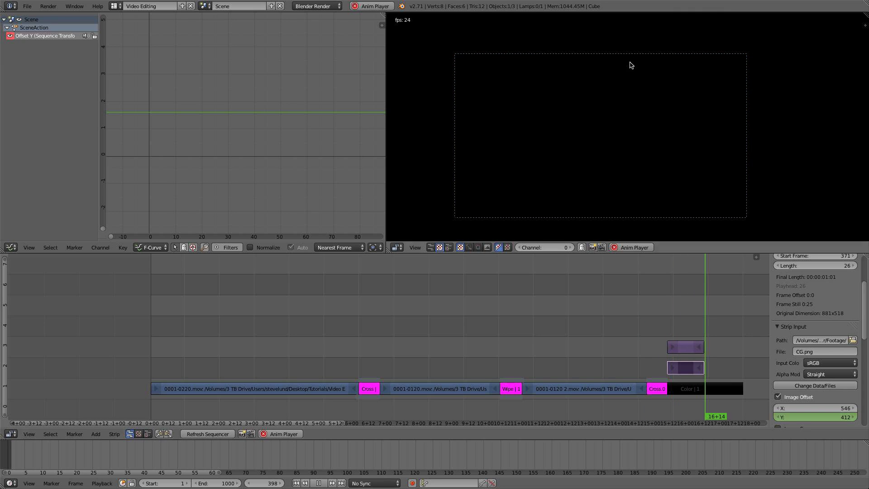
{"action": "left_click", "coordinate": [318, 483]}
- Select the geek.png strip and examine its keyframed Y offset curve in the Graph Editor
{"action": "left_click", "coordinate": [687, 345]}
{"action": "scroll", "coordinate": [227, 120], "scroll_direction": "down", "scroll_amount": 10}
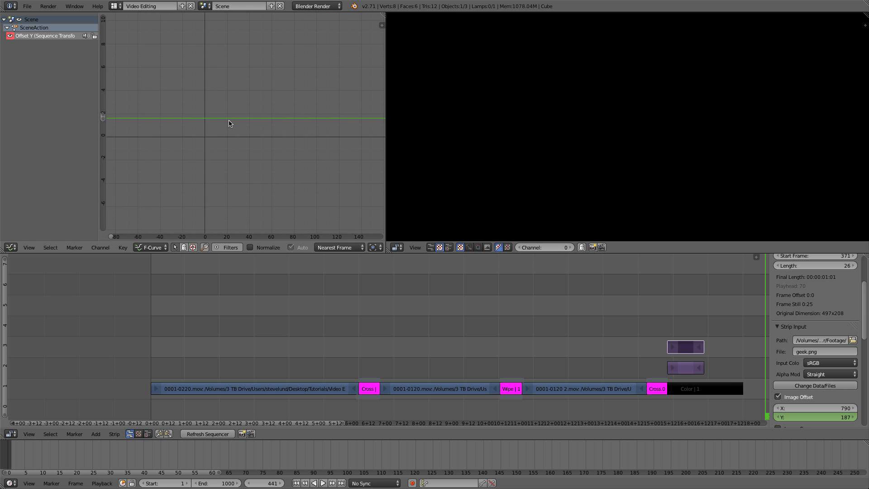
{"action": "scroll", "coordinate": [151, 64], "scroll_direction": "down", "scroll_amount": 15}
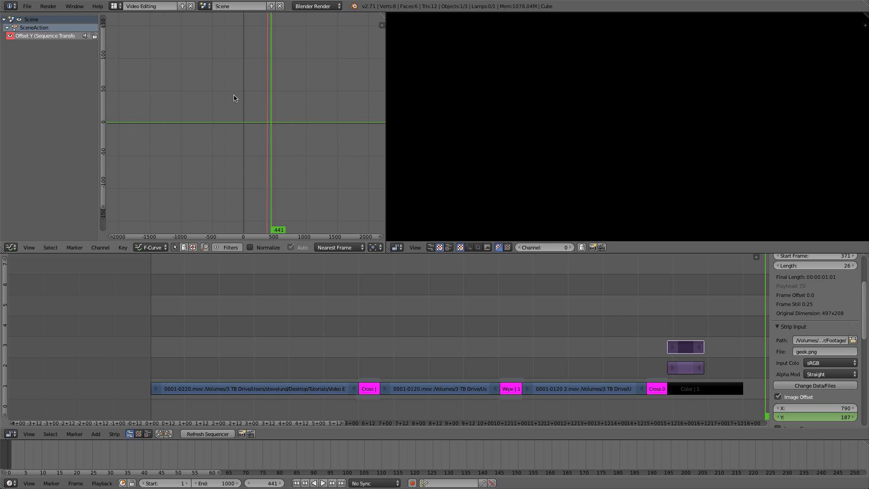
{"action": "scroll", "coordinate": [142, 132], "scroll_direction": "up", "scroll_amount": 4}
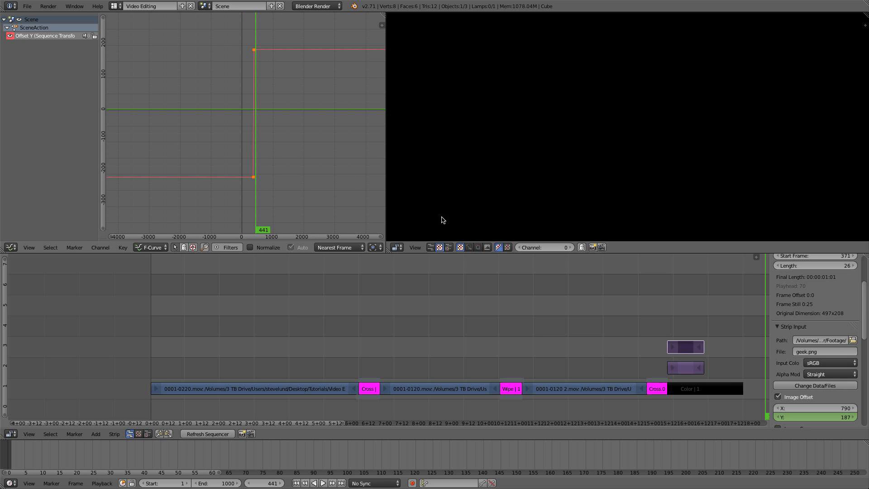
- Extend the geek.png and CG.png strips to end at frame 424, level with the black Color strip
{"action": "left_click", "coordinate": [656, 306]}
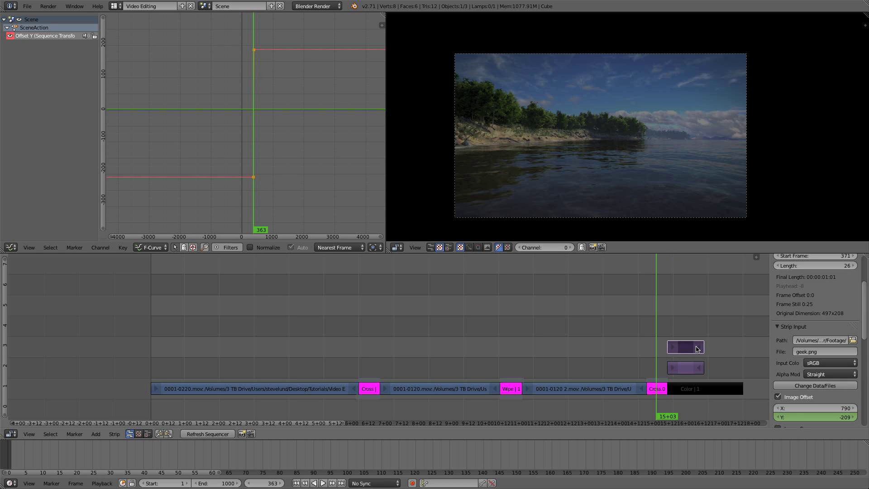
{"action": "left_click_drag", "start_coordinate": [704, 348], "coordinate": [742, 364]}
- Play the whole edit back from the start through the logo animation, and stop playback
{"action": "left_click_drag", "start_coordinate": [661, 332], "coordinate": [119, 331]}
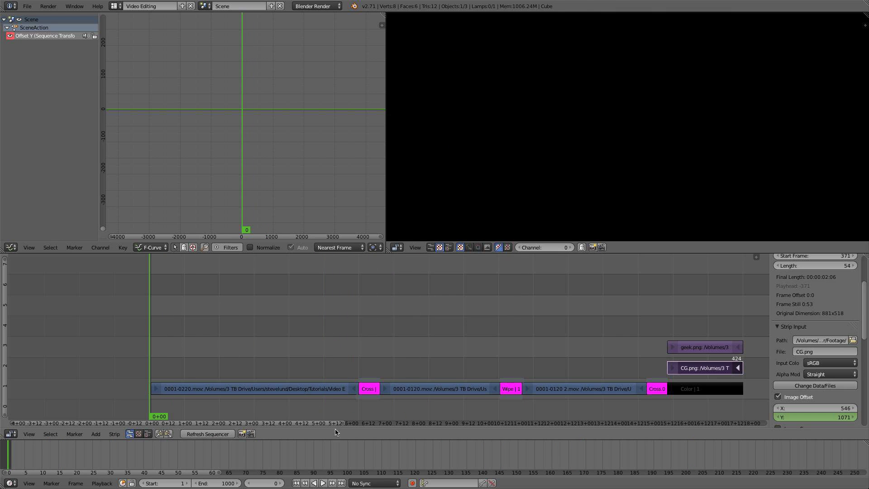
{"action": "left_click", "coordinate": [323, 483]}
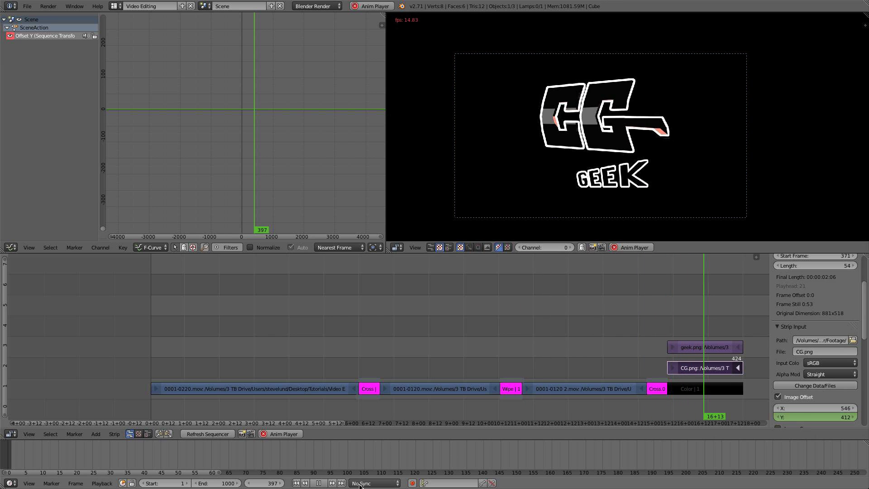
{"action": "key", "text": "alt+a"}
- Add Accidents_Will_Happen.mp3 from the youtube free music folder in Downloads as a sound strip starting at frame 1
{"action": "left_click_drag", "start_coordinate": [171, 342], "coordinate": [151, 342]}
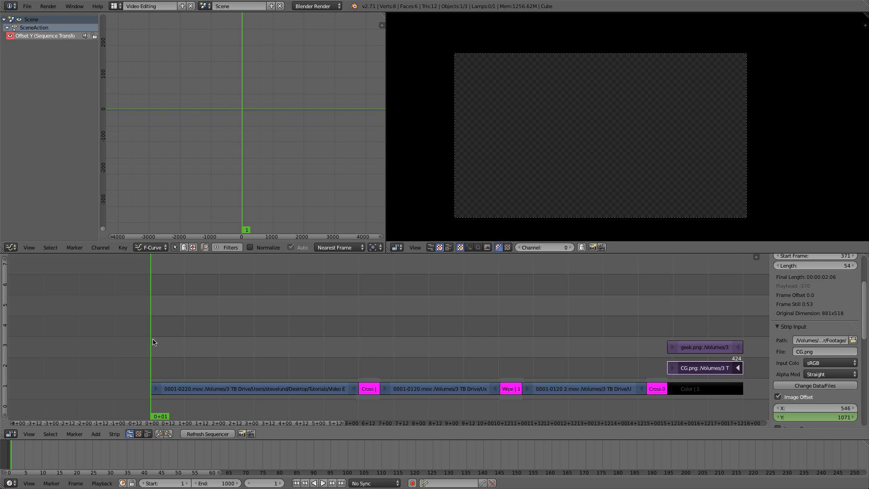
{"action": "key", "text": "shift+a"}
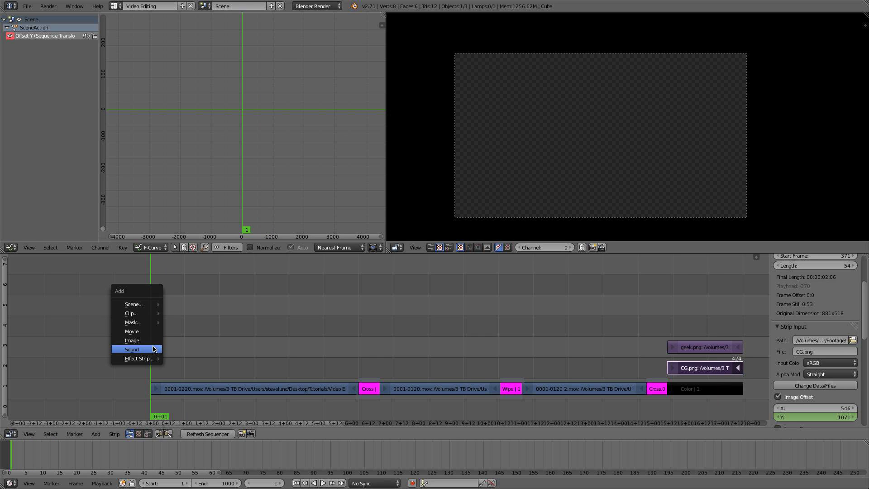
{"action": "left_click", "coordinate": [153, 349]}
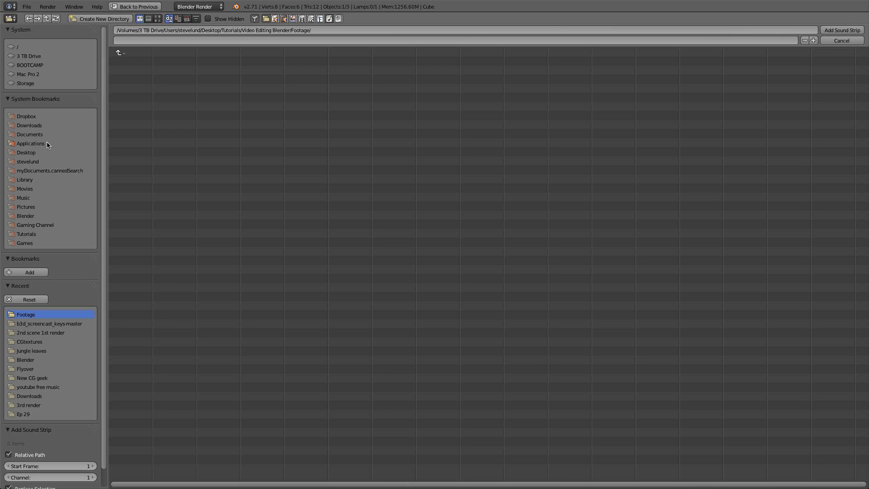
{"action": "left_click", "coordinate": [40, 127]}
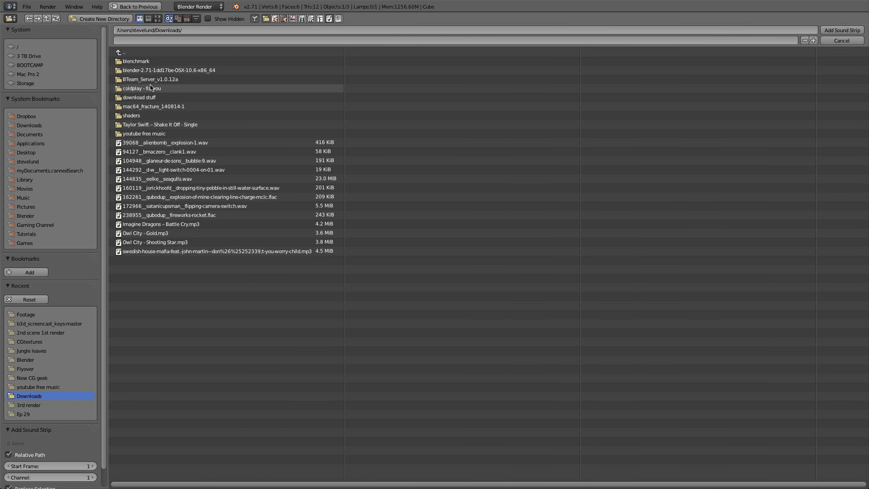
{"action": "left_click", "coordinate": [163, 133]}
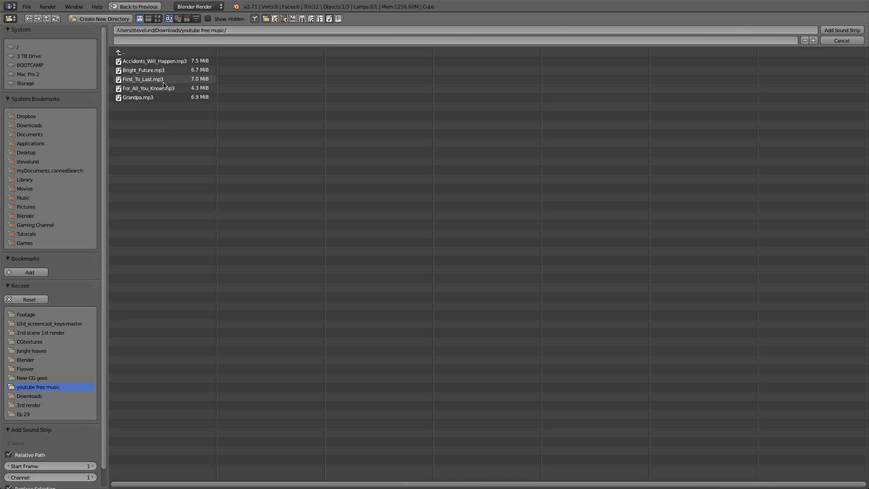
{"action": "double_click", "coordinate": [154, 61]}
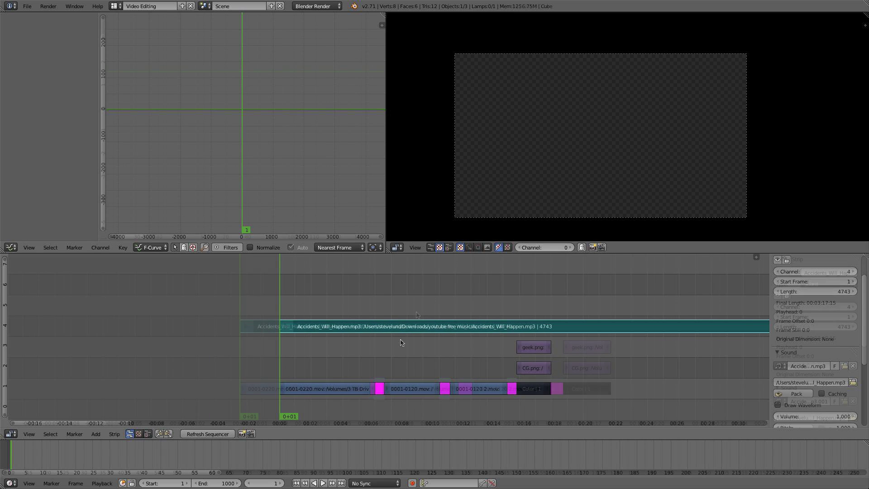
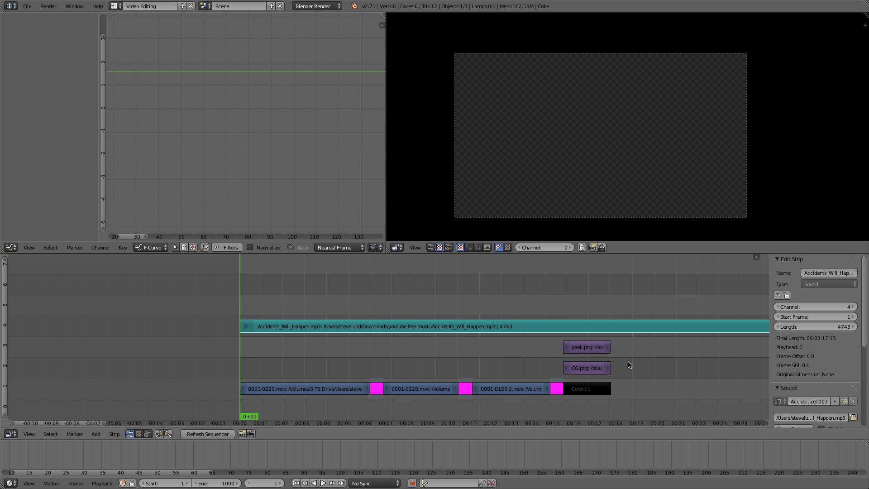
- Select all strips together with the sound strip and move them up one channel
{"action": "left_click", "coordinate": [588, 299]}
{"action": "key", "text": "b"}
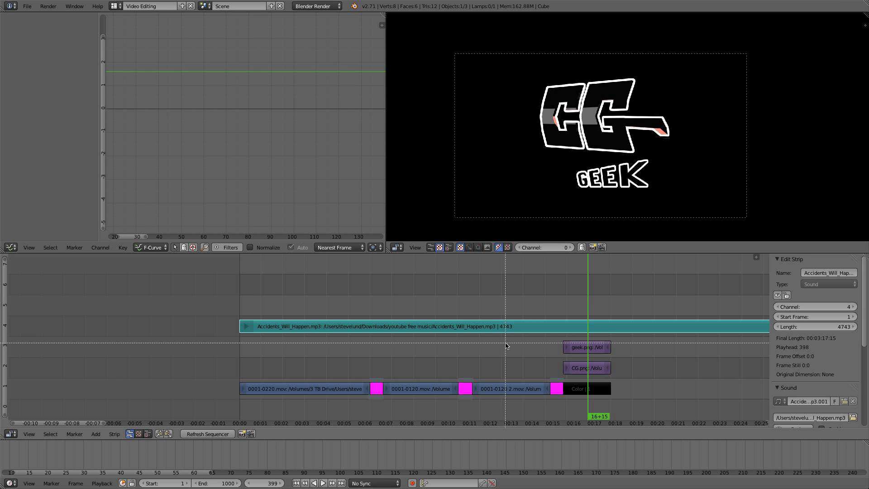
{"action": "left_click_drag", "start_coordinate": [622, 404], "coordinate": [264, 293]}
{"action": "key", "text": "g"}
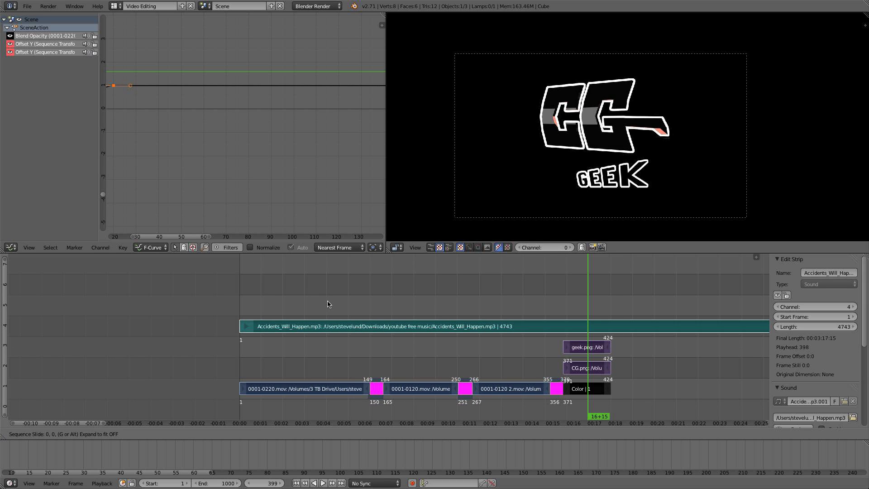
{"action": "left_click", "coordinate": [329, 301]}
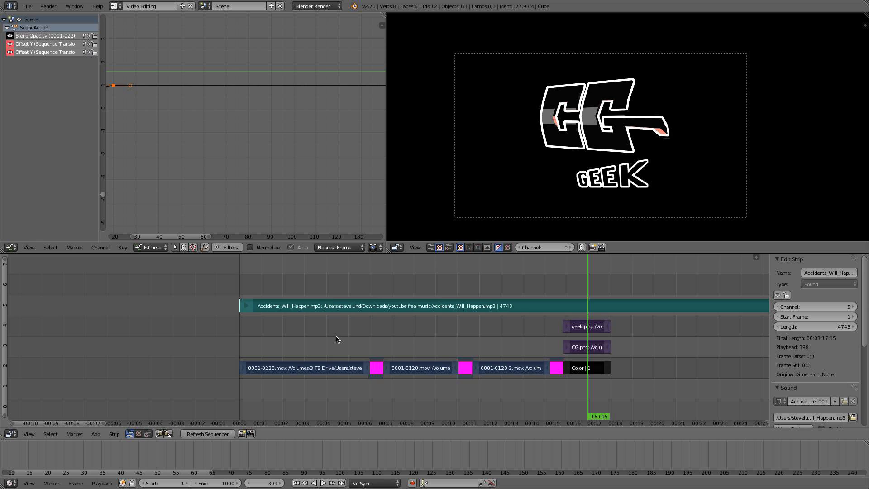
- Move the Accidents_Will_Happen.mp3 strip alone down to channel 1, beneath the footage, starting at frame 1
{"action": "key", "text": "a"}
{"action": "right_click", "coordinate": [348, 307]}
{"action": "key", "text": "g"}
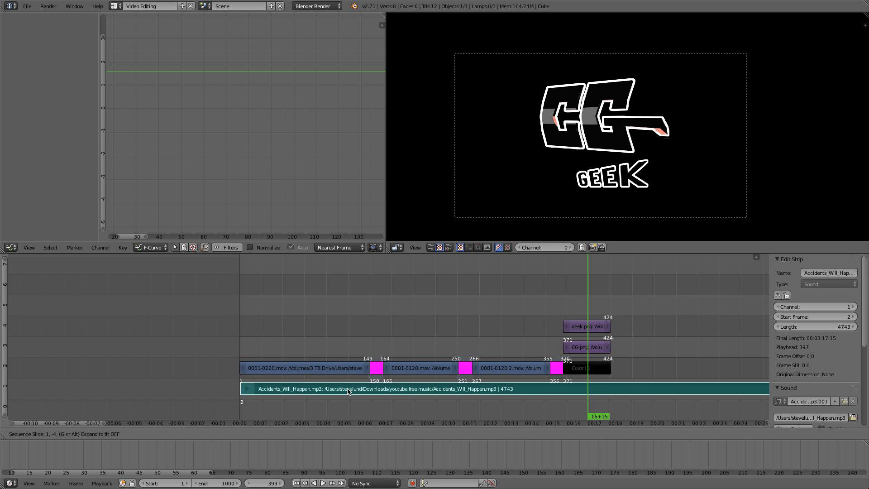
{"action": "left_click", "coordinate": [348, 391]}
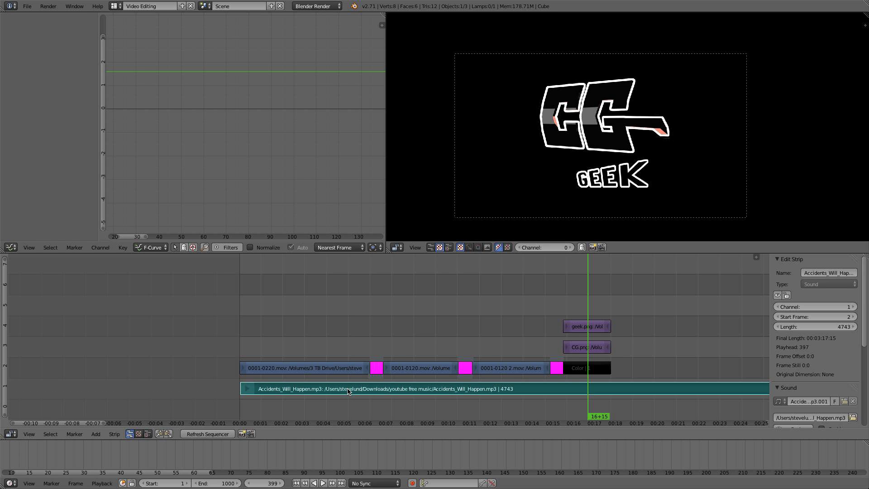
{"action": "key", "text": "g"}
{"action": "left_click", "coordinate": [347, 391]}
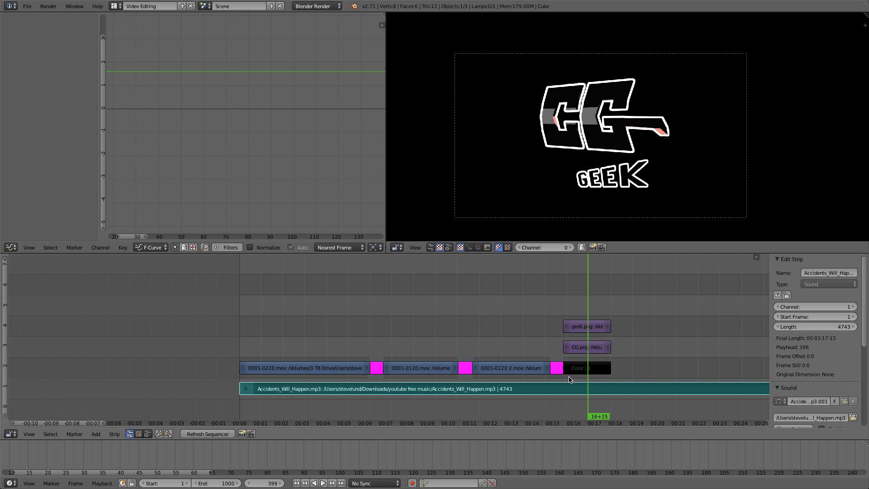
- Set the sound strip's volume to 0.1
{"action": "scroll", "coordinate": [826, 374], "scroll_direction": "down", "scroll_amount": 3}
{"action": "left_click", "coordinate": [817, 397]}
{"action": "type", "text": "0.1"}
{"action": "key", "text": "Return"}
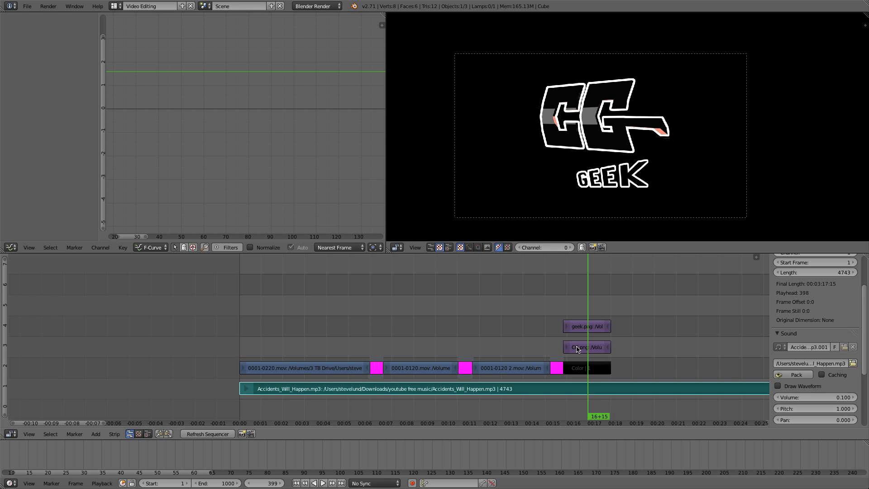
- Play the edit from the start to hear the music, stop, and step back to frame 61
{"action": "left_click_drag", "start_coordinate": [262, 325], "coordinate": [240, 358]}
{"action": "left_click", "coordinate": [323, 484]}
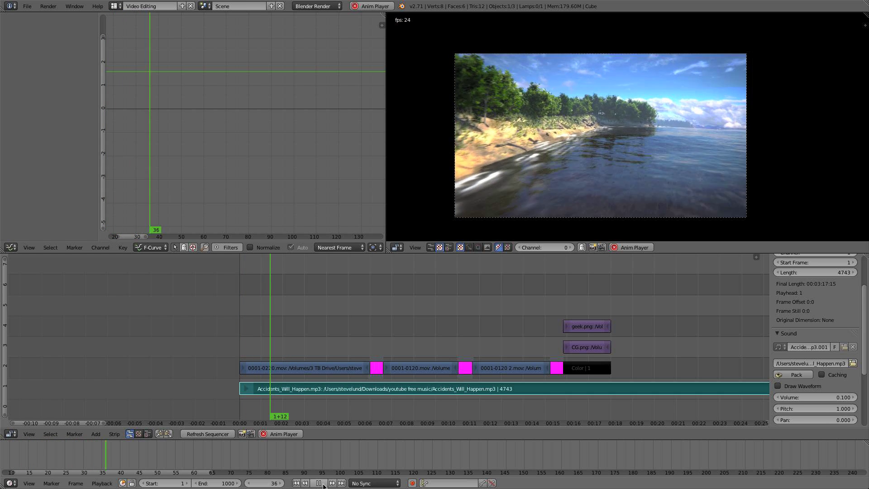
{"action": "left_click", "coordinate": [318, 483]}
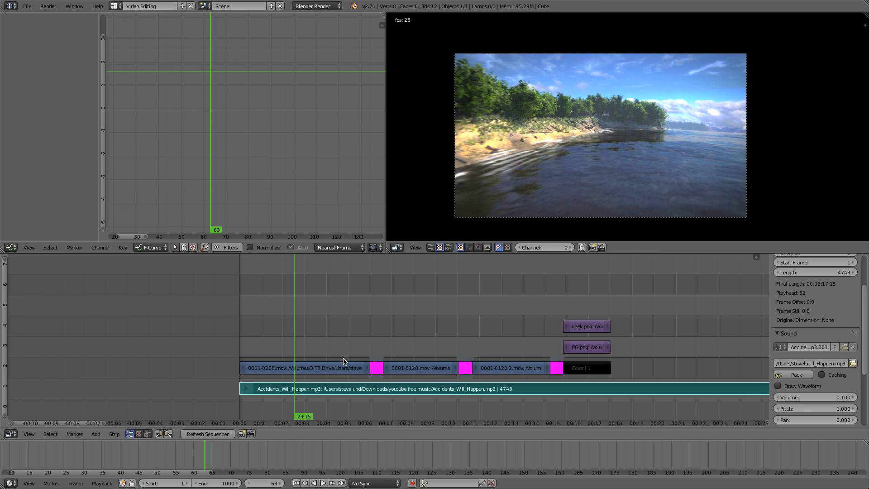
{"action": "key", "text": "Left"}
{"action": "key", "text": "Left"}
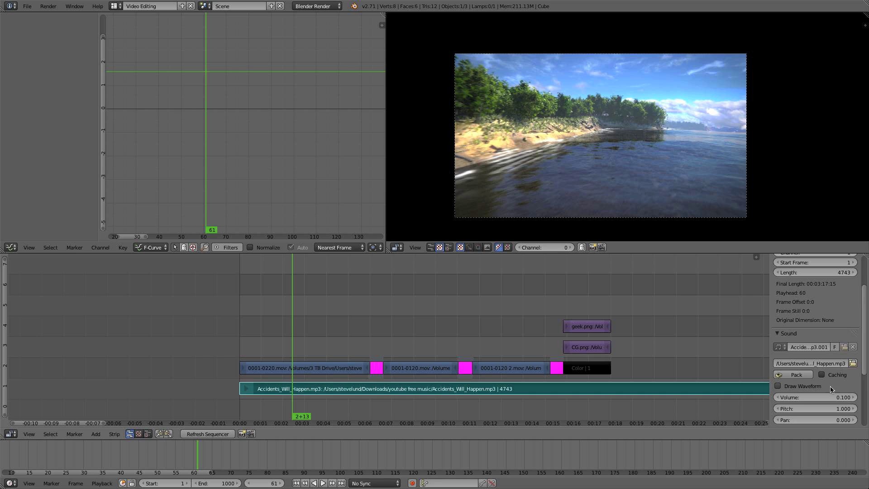
- Set the sound strip's volume to 0.06 and turn on its Draw Waveform option
{"action": "left_click", "coordinate": [824, 398]}
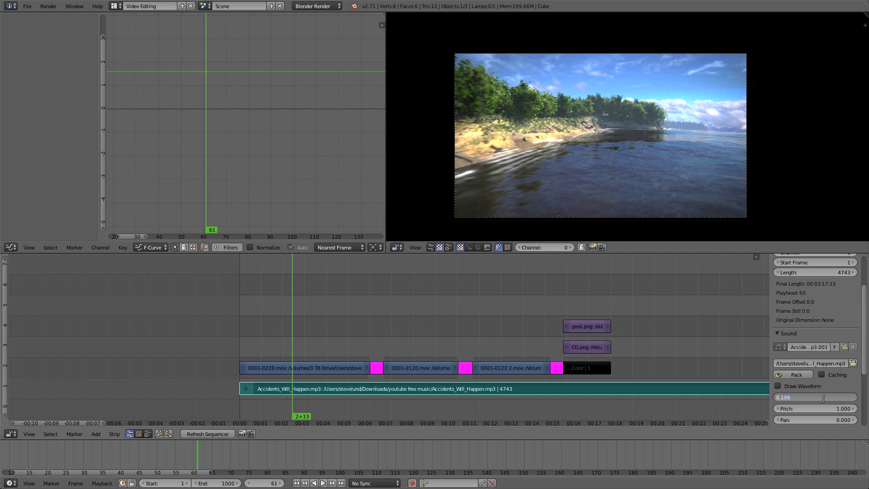
{"action": "key", "text": "Return"}
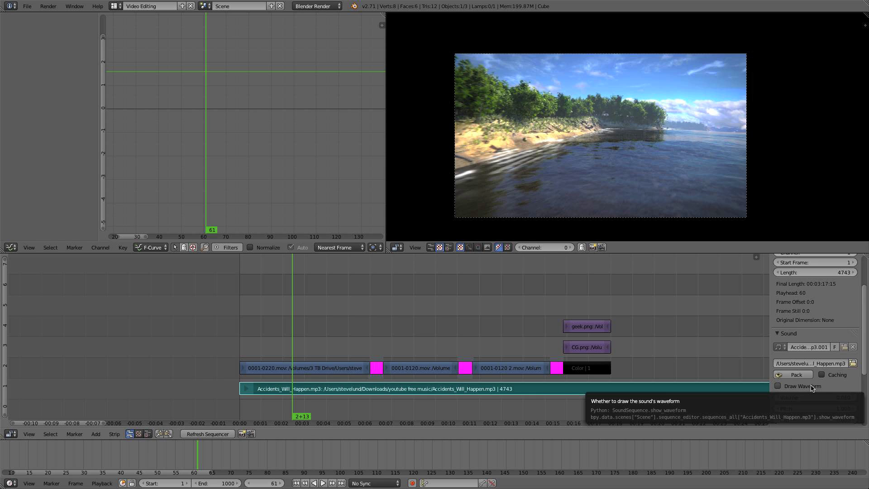
{"action": "left_click", "coordinate": [813, 389]}
{"action": "scroll", "coordinate": [809, 335], "scroll_direction": "down", "scroll_amount": 2}
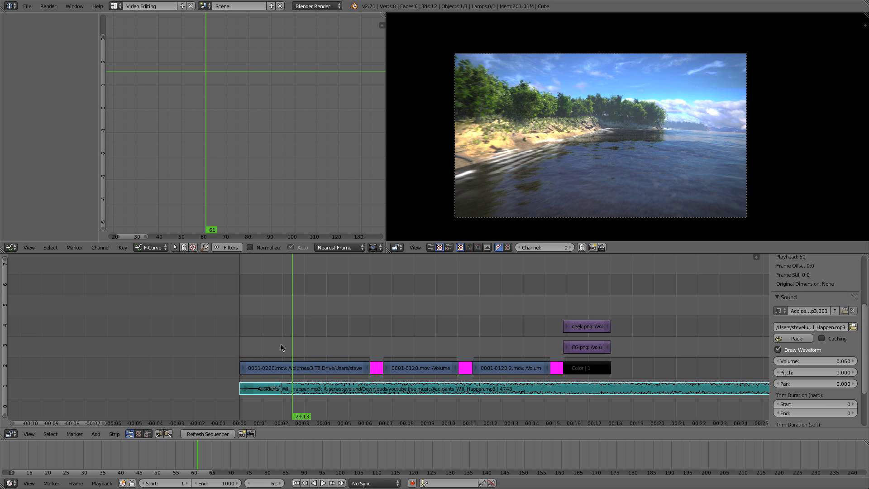
- Move all movie, transition, color and logo strips up one channel and 31 frames forward, so the first clip starts at frame 32
{"action": "left_click_drag", "start_coordinate": [272, 339], "coordinate": [281, 343]}
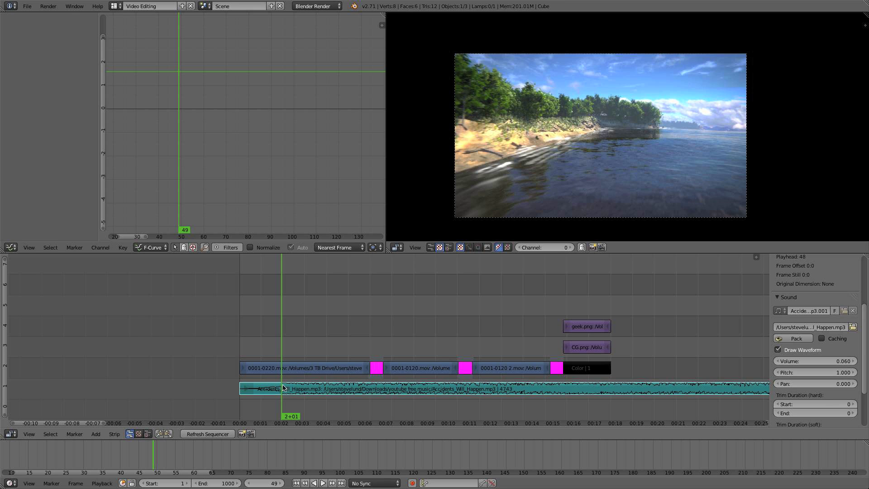
{"action": "key", "text": "shift+alt+a"}
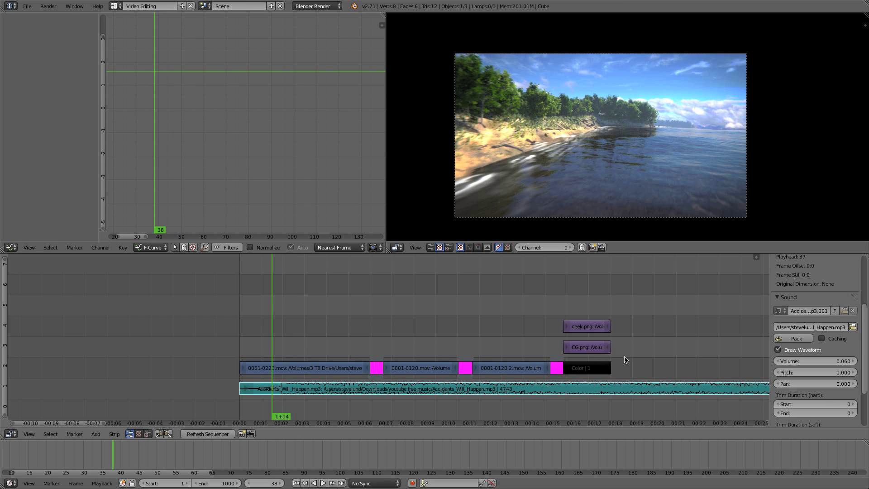
{"action": "key", "text": "a"}
{"action": "key", "text": "b"}
{"action": "left_click_drag", "start_coordinate": [627, 365], "coordinate": [291, 314]}
{"action": "key", "text": "g"}
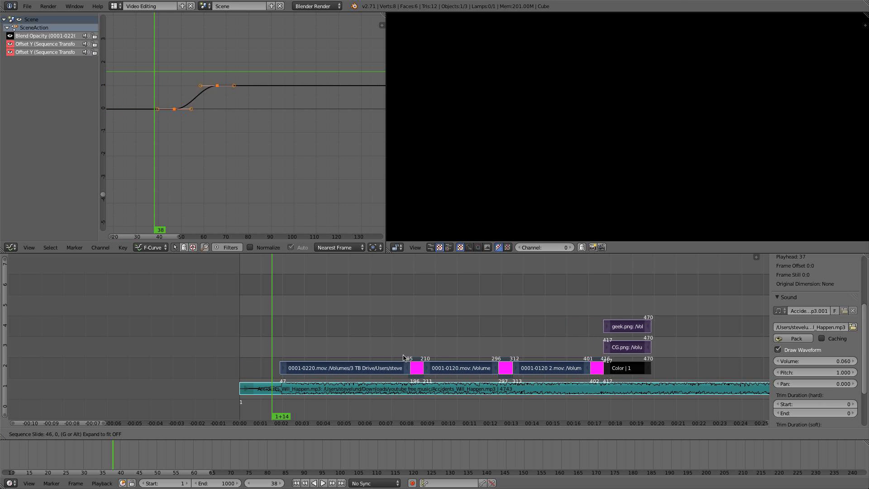
{"action": "left_click", "coordinate": [389, 351]}
- Add a black color effect strip on channel 2 below the first clip, starting at frame 1 with a length of 77 frames
{"action": "mouse_move", "coordinate": [276, 319]}
{"action": "left_mouse_down"}
{"action": "mouse_move", "coordinate": [267, 317]}
{"action": "mouse_move", "coordinate": [285, 313]}
{"action": "left_mouse_up"}
{"action": "scroll", "coordinate": [810, 340], "scroll_direction": "up", "scroll_amount": 5}
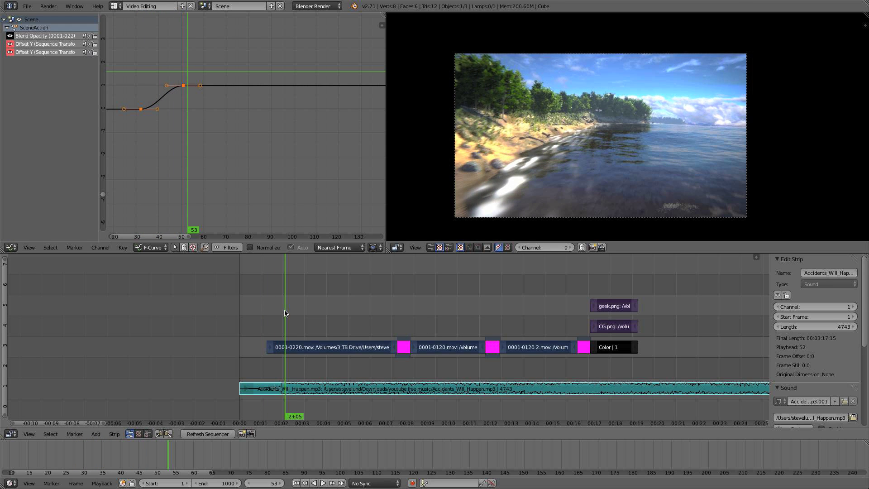
{"action": "right_click", "coordinate": [274, 374]}
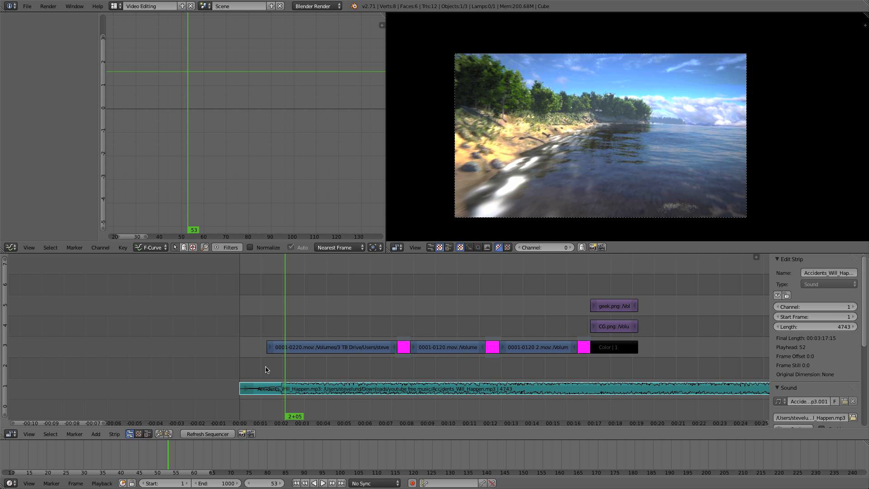
{"action": "key", "text": "shift+a"}
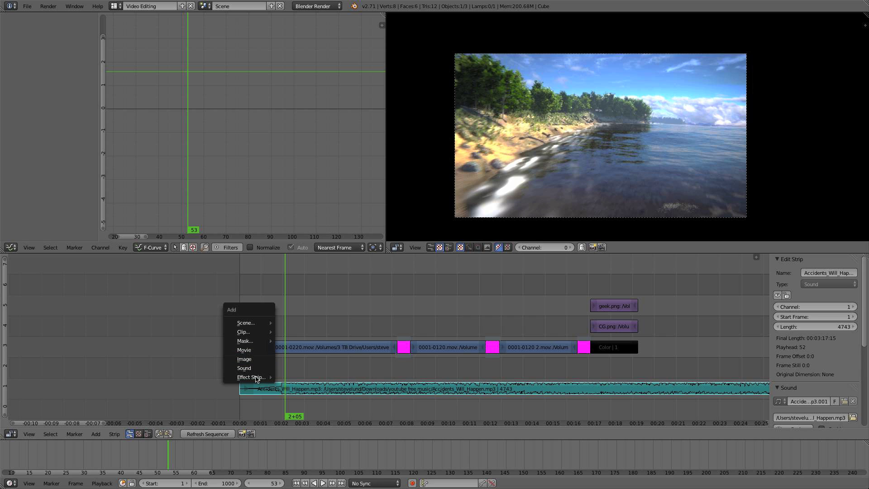
{"action": "key", "text": "shift+a"}
{"action": "mouse_move", "coordinate": [227, 376]}
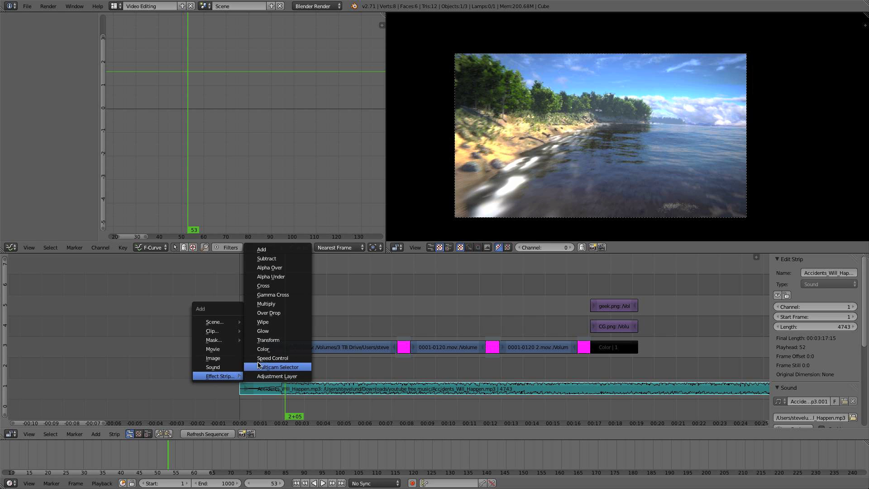
{"action": "left_click", "coordinate": [263, 349]}
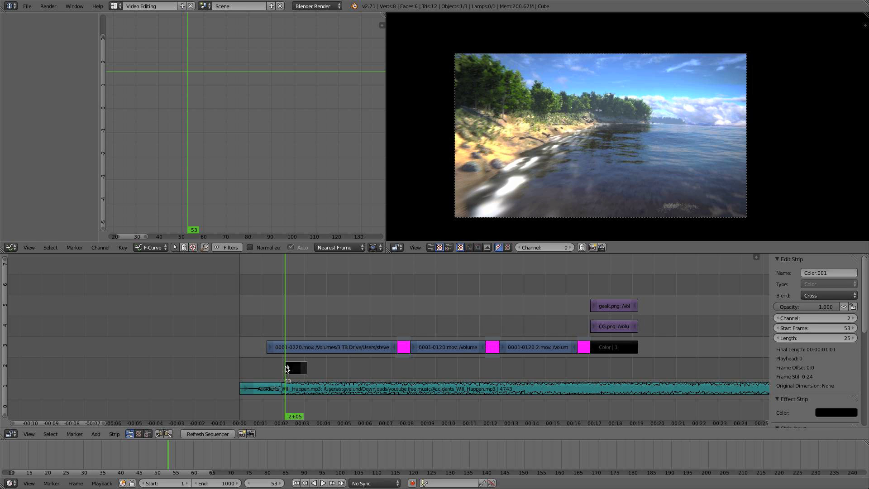
{"action": "key", "text": "g"}
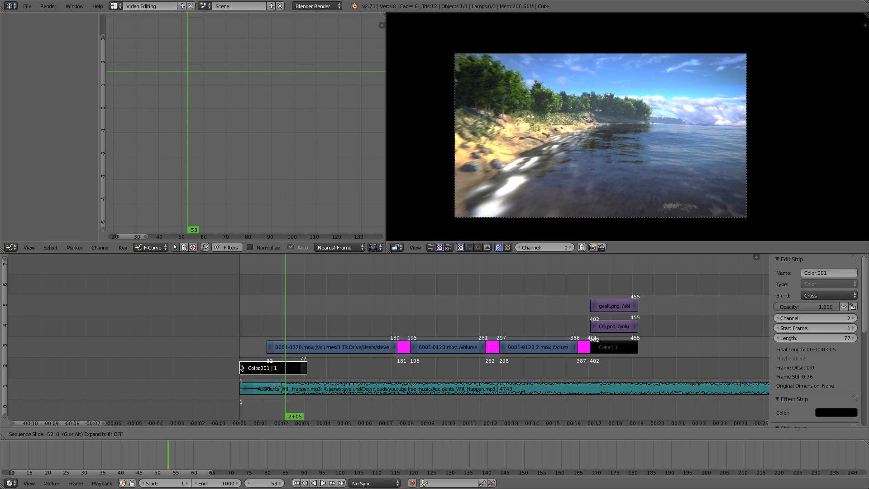
{"action": "left_click", "coordinate": [241, 367]}
- Play the opening from the start and stop at frame 40 to check the fade-in over the color strip
{"action": "key", "text": "shift+Left"}
{"action": "key", "text": "alt+a"}
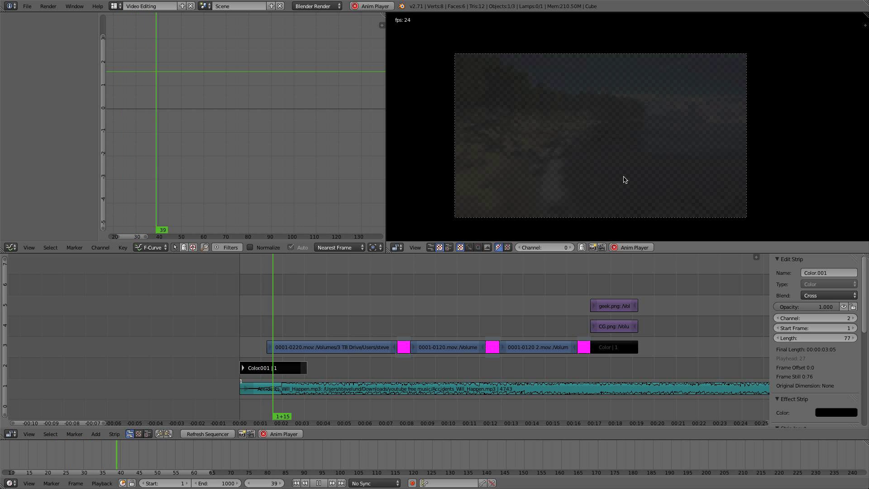
{"action": "left_click", "coordinate": [318, 483]}
{"action": "left_click_drag", "start_coordinate": [282, 320], "coordinate": [273, 317]}
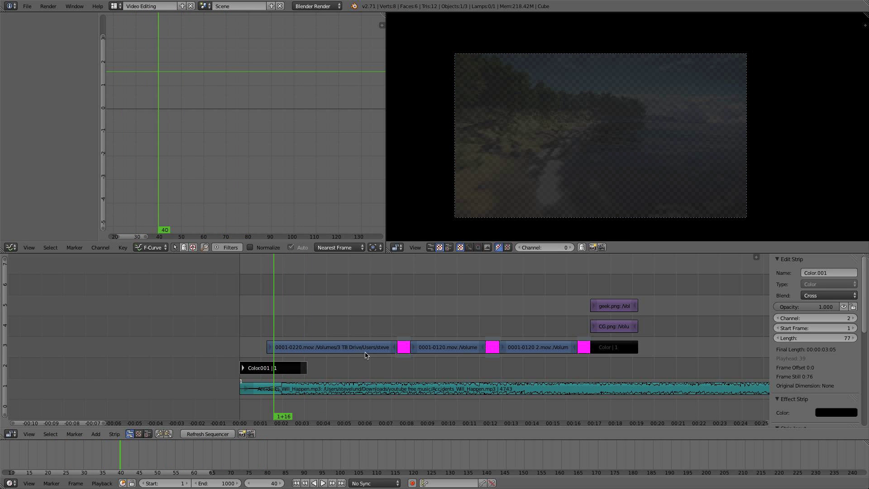
- Set the first movie clip's blend mode to Alpha Over and play back its fade-in
{"action": "right_click", "coordinate": [357, 347]}
{"action": "left_click", "coordinate": [830, 295]}
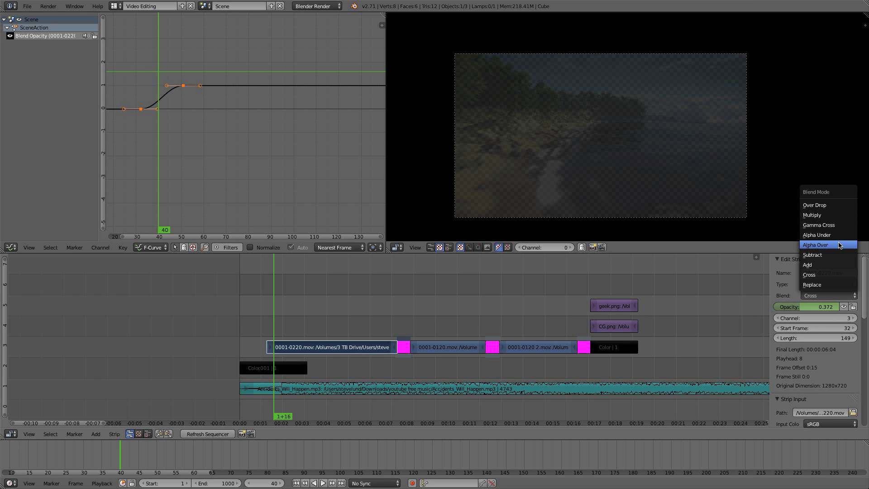
{"action": "left_click", "coordinate": [840, 246]}
{"action": "left_click_drag", "start_coordinate": [286, 318], "coordinate": [265, 316]}
{"action": "left_click", "coordinate": [323, 483]}
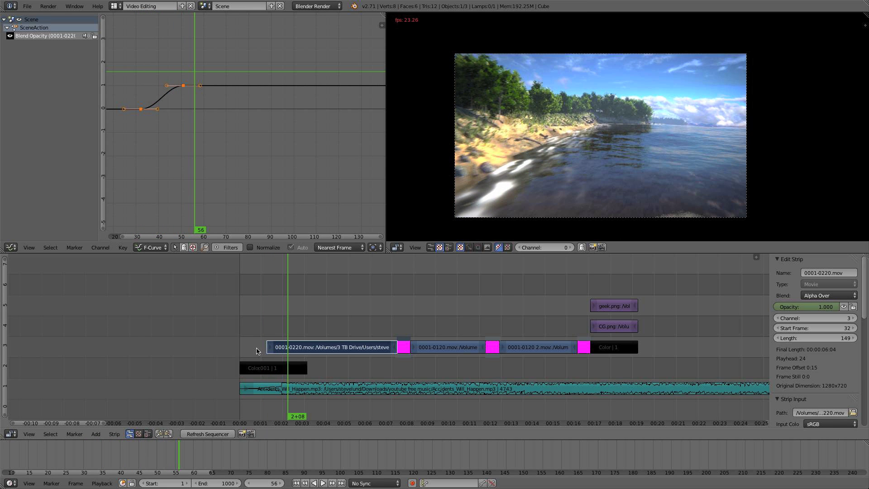
{"action": "left_click", "coordinate": [337, 307]}
- Delete the first movie clip's opacity keyframes at frames 51 and 32
{"action": "right_click", "coordinate": [404, 347]}
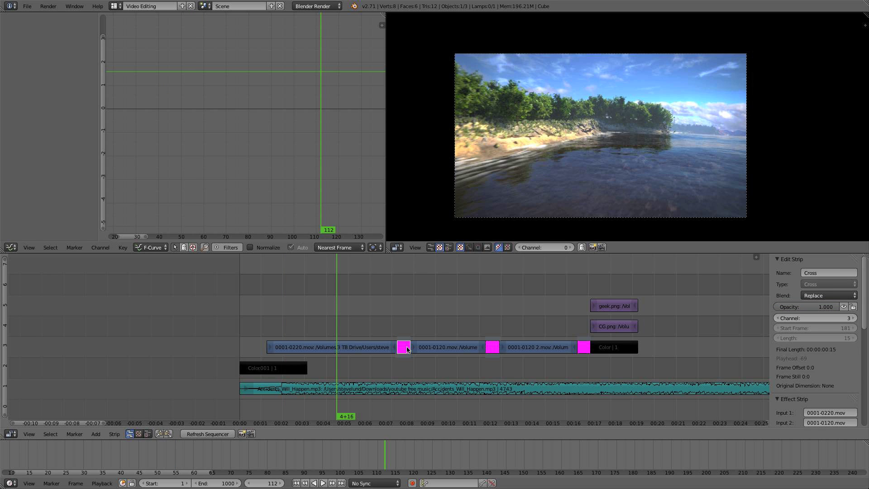
{"action": "right_click", "coordinate": [292, 368]}
{"action": "right_click", "coordinate": [270, 348]}
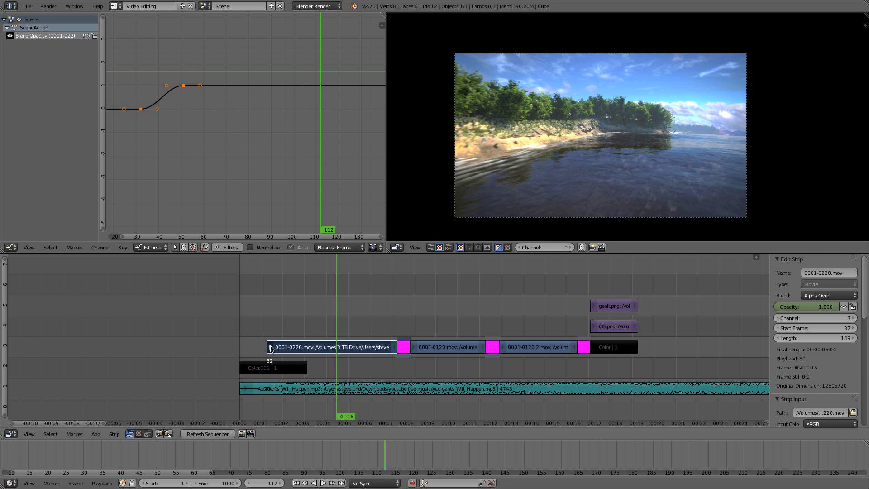
{"action": "left_click_drag", "start_coordinate": [270, 307], "coordinate": [285, 305]}
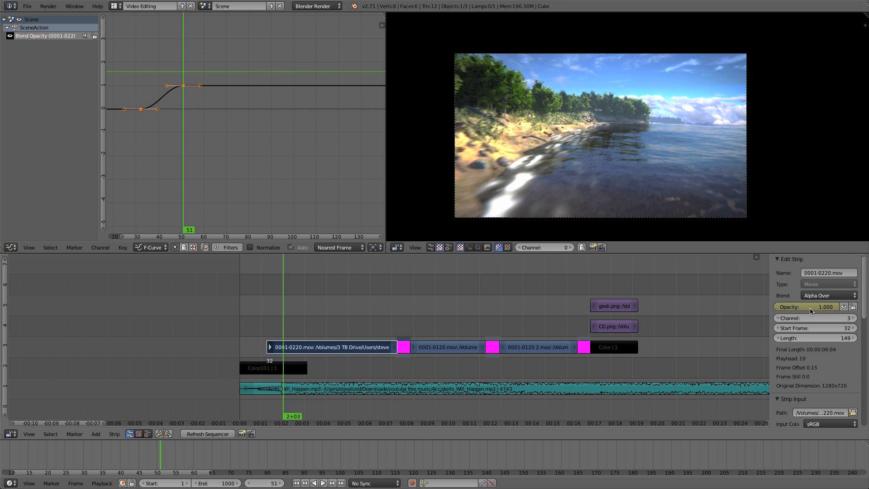
{"action": "key", "text": "alt+i"}
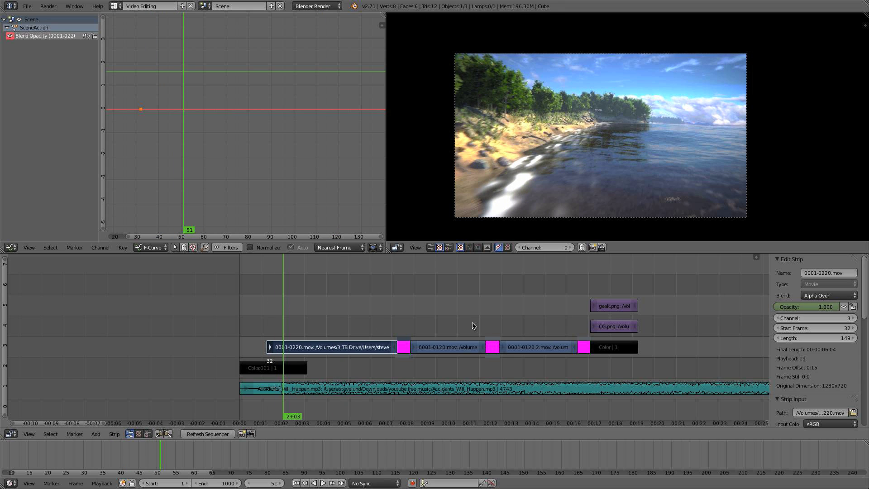
{"action": "left_click", "coordinate": [267, 324]}
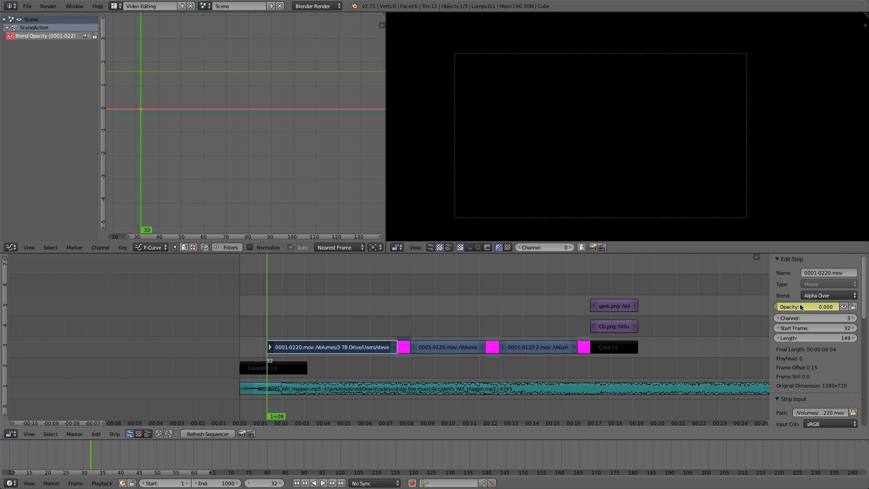
{"action": "key", "text": "alt+i"}
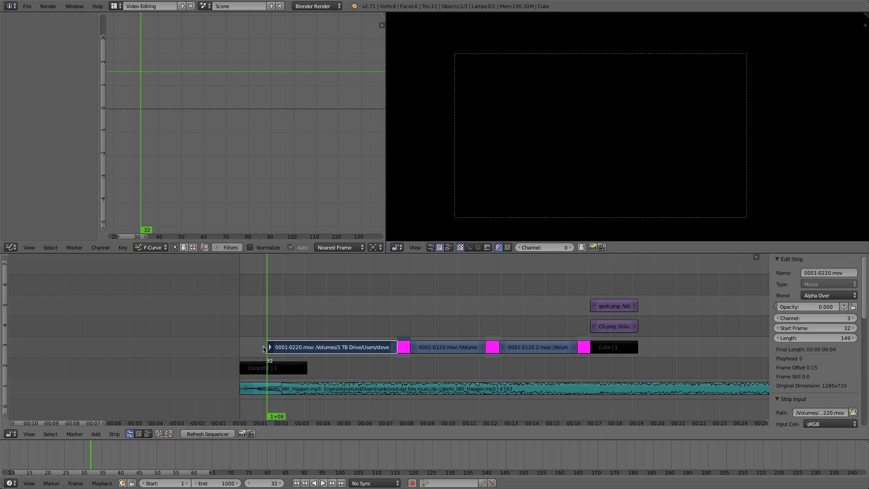
- Fit the color strip on channel 3 at frames 1–32 before the shortened first clip and join them with a Cross transition
{"action": "mouse_move", "coordinate": [271, 348]}
{"action": "right_mouse_down"}
{"action": "mouse_move", "coordinate": [304, 368]}
{"action": "mouse_move", "coordinate": [259, 368]}
{"action": "mouse_move", "coordinate": [258, 354]}
{"action": "mouse_move", "coordinate": [285, 349]}
{"action": "mouse_move", "coordinate": [265, 351]}
{"action": "right_mouse_up"}
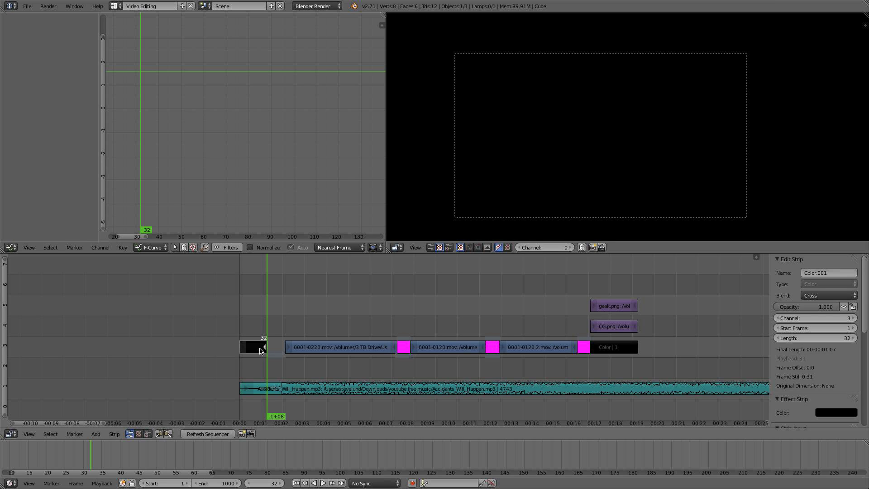
{"action": "right_click", "coordinate": [318, 348]}
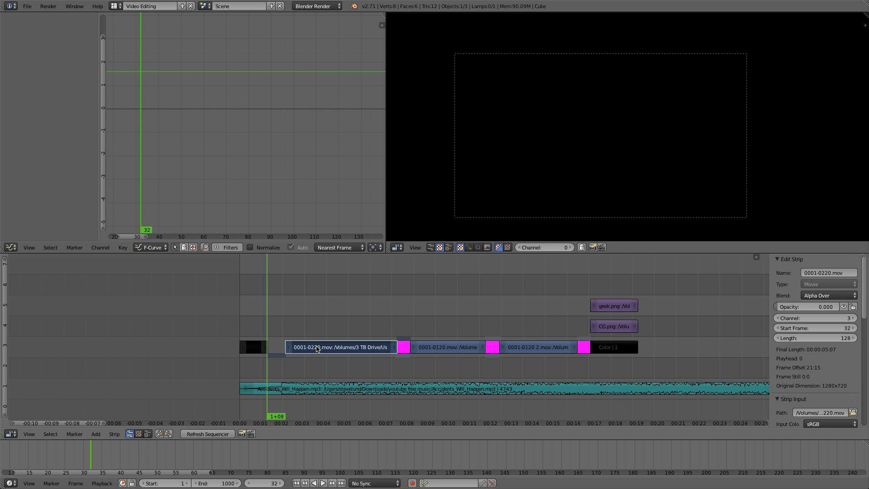
{"action": "key", "text": "shift+a"}
{"action": "mouse_move", "coordinate": [319, 349]}
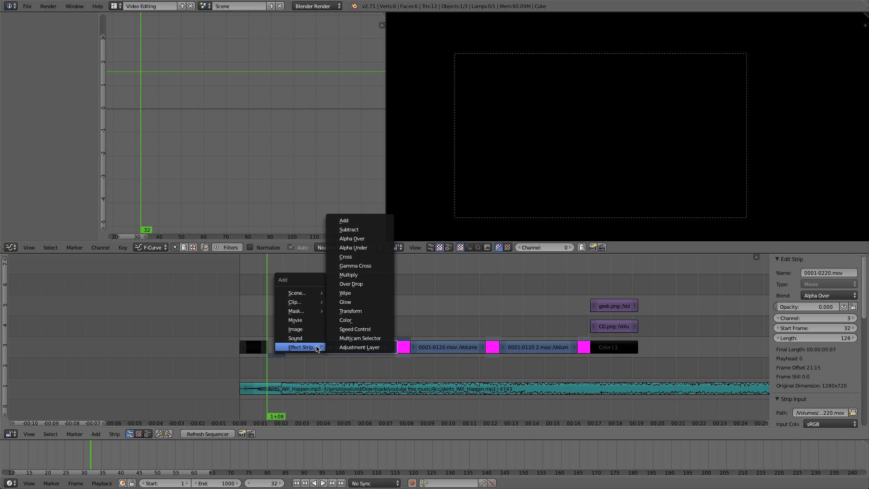
{"action": "left_click", "coordinate": [349, 264]}
- Play the opening from frame 12 through the new Cross transition to check how the first clip appears
{"action": "left_click_drag", "start_coordinate": [267, 310], "coordinate": [251, 311]}
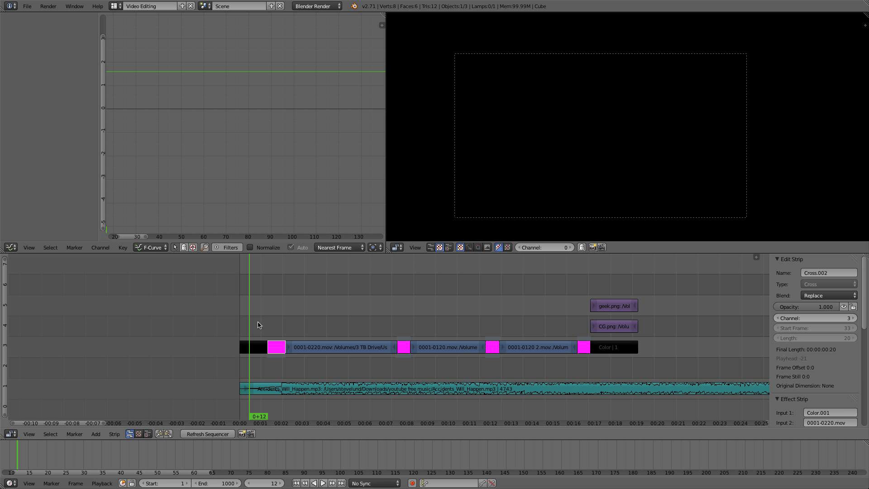
{"action": "left_click", "coordinate": [323, 484]}
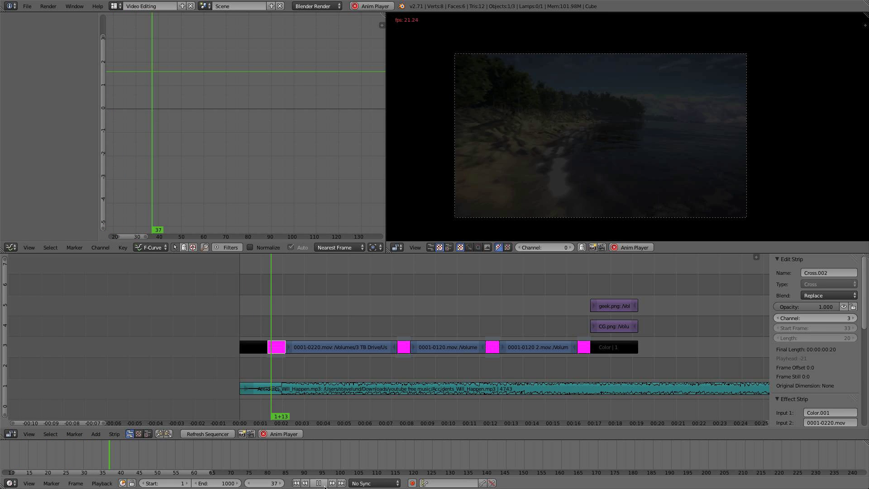
{"action": "left_click", "coordinate": [322, 484]}
{"action": "left_click_drag", "start_coordinate": [320, 313], "coordinate": [293, 309]}
- Set the first movie clip's blend mode to Cross and its opacity to 1, playing the transition to test it
{"action": "right_click", "coordinate": [336, 349]}
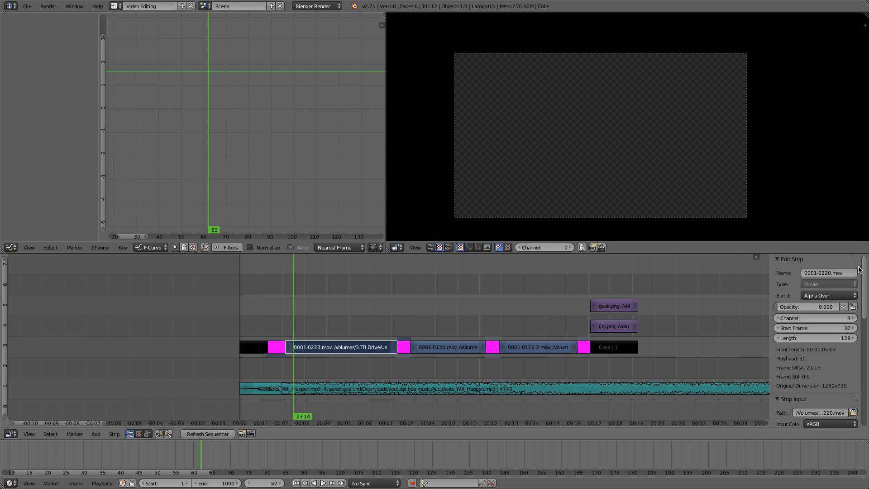
{"action": "left_click", "coordinate": [829, 295]}
{"action": "left_click", "coordinate": [825, 285]}
{"action": "left_click_drag", "start_coordinate": [362, 317], "coordinate": [264, 316]}
{"action": "left_click", "coordinate": [323, 483]}
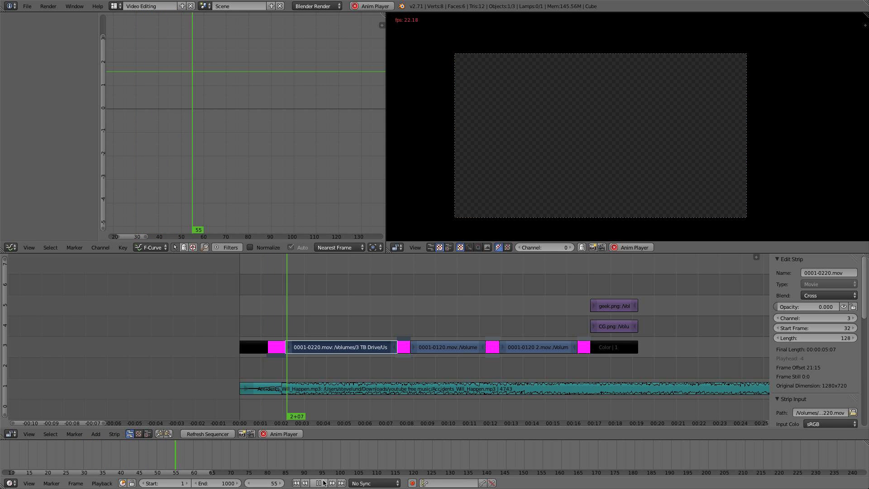
{"action": "left_click", "coordinate": [323, 483]}
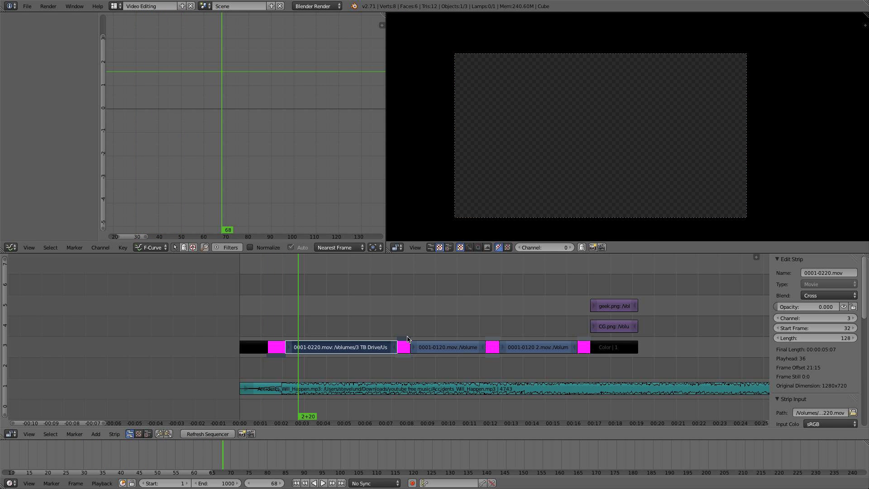
{"action": "left_click", "coordinate": [810, 308]}
{"action": "type", "text": "1"}
{"action": "key", "text": "Return"}
- Scrub through the whole edit, play the logo ending, and return to frame 382
{"action": "left_click", "coordinate": [256, 315]}
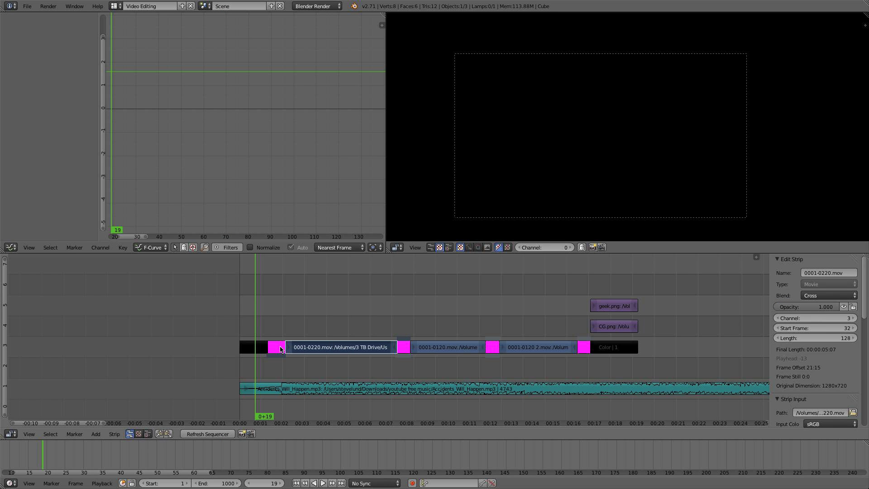
{"action": "left_click_drag", "start_coordinate": [310, 377], "coordinate": [581, 310]}
{"action": "left_click", "coordinate": [323, 483]}
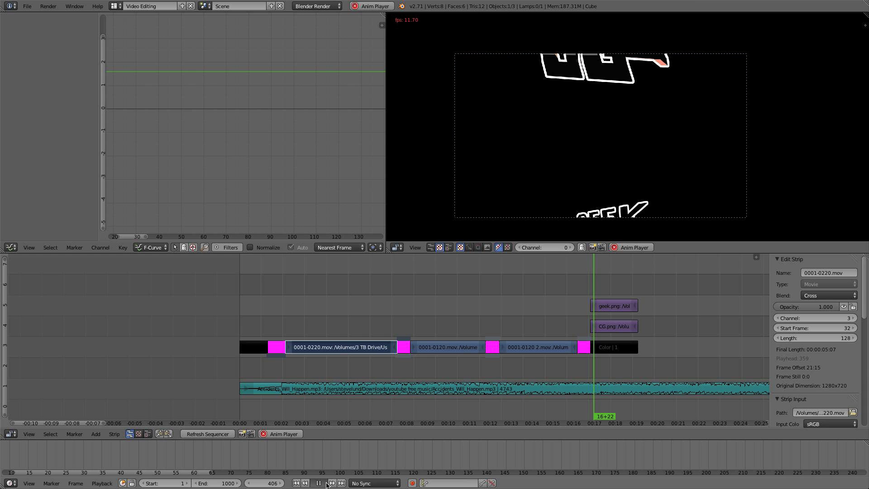
{"action": "key", "text": "alt+a"}
{"action": "left_click_drag", "start_coordinate": [590, 314], "coordinate": [574, 310]}
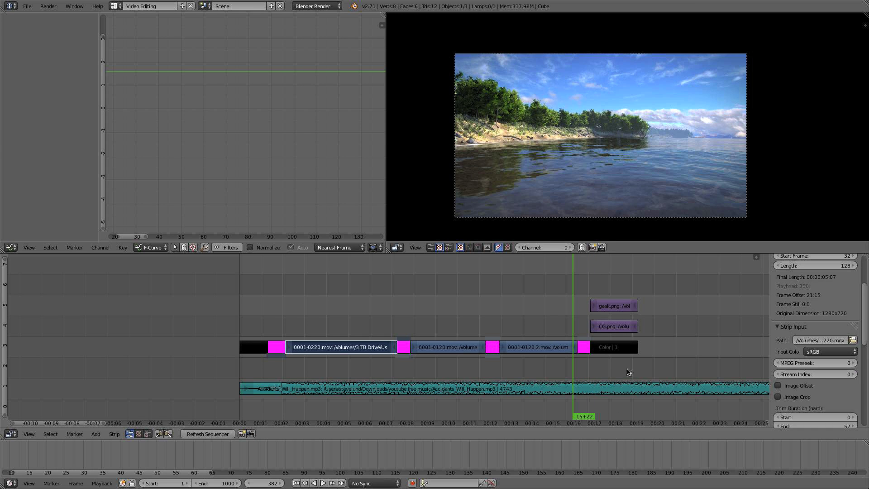
- Keyframe the sound strip's volume at 0.06 on frame 385 and at 0.02 on frame 419
{"action": "right_click", "coordinate": [629, 387]}
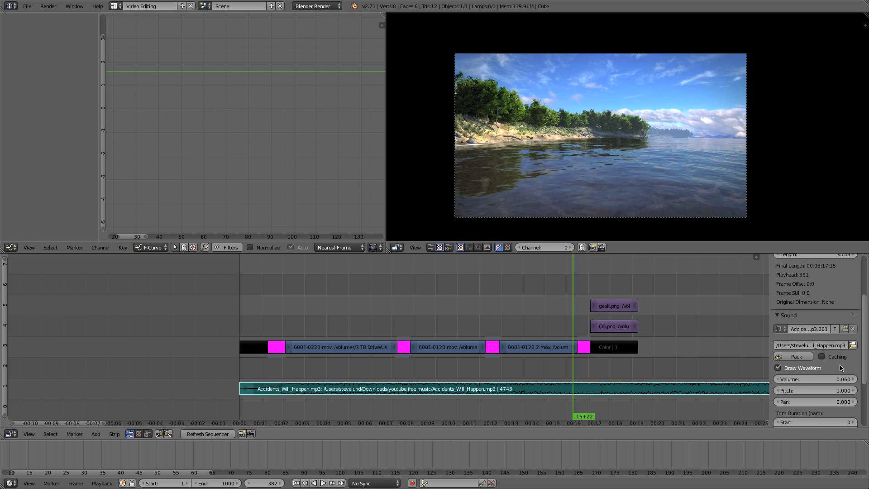
{"action": "scroll", "coordinate": [840, 368], "scroll_direction": "down", "scroll_amount": 3}
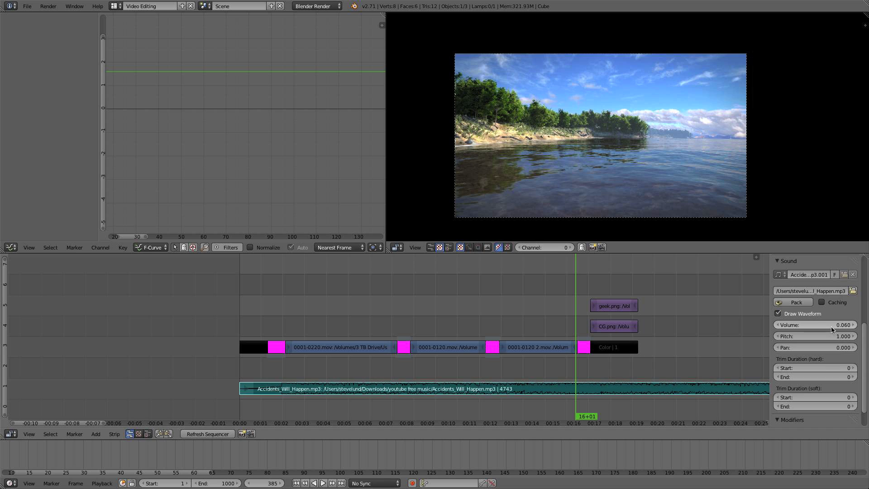
{"action": "key", "text": "i"}
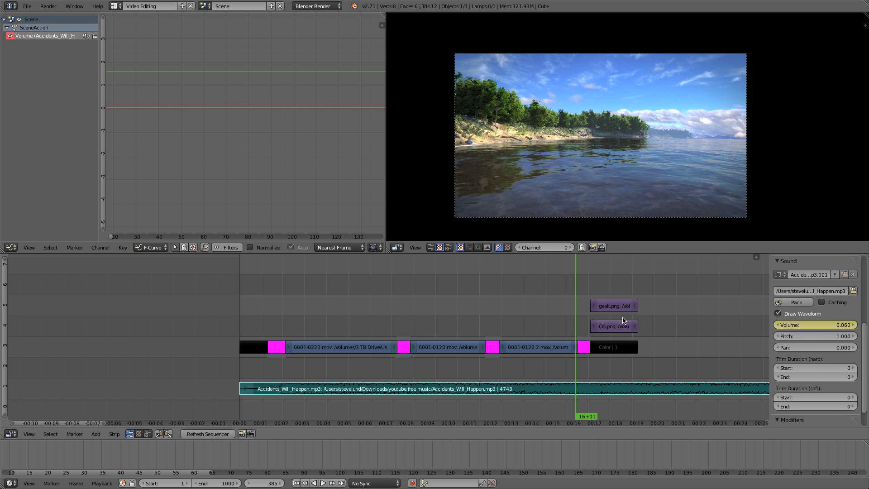
{"action": "left_click_drag", "start_coordinate": [598, 287], "coordinate": [607, 286]}
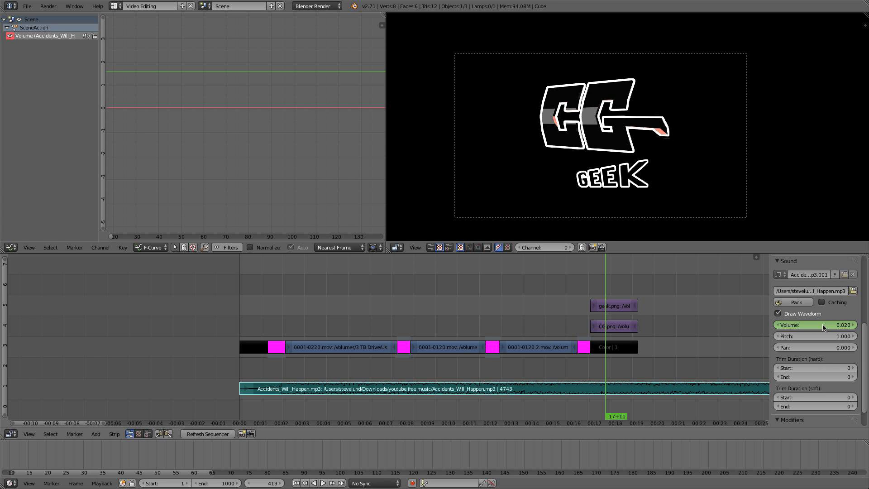
{"action": "key", "text": "i"}
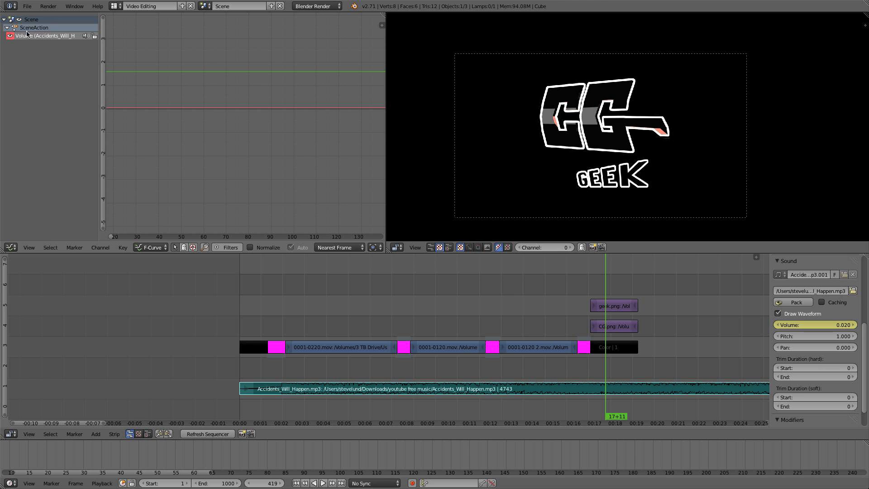
- Inspect the volume curve around frames 385 to 419 and try raising its first keyframe
{"action": "scroll", "coordinate": [136, 61], "scroll_direction": "down", "scroll_amount": 6}
{"action": "key", "text": "Home"}
{"action": "middle_click_drag", "start_coordinate": [234, 123], "coordinate": [274, 169], "text": "ctrl"}
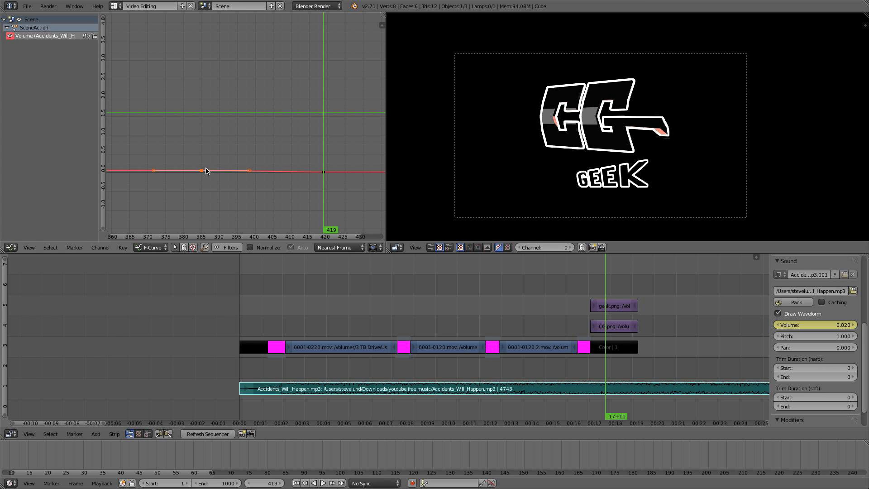
{"action": "key", "text": "g"}
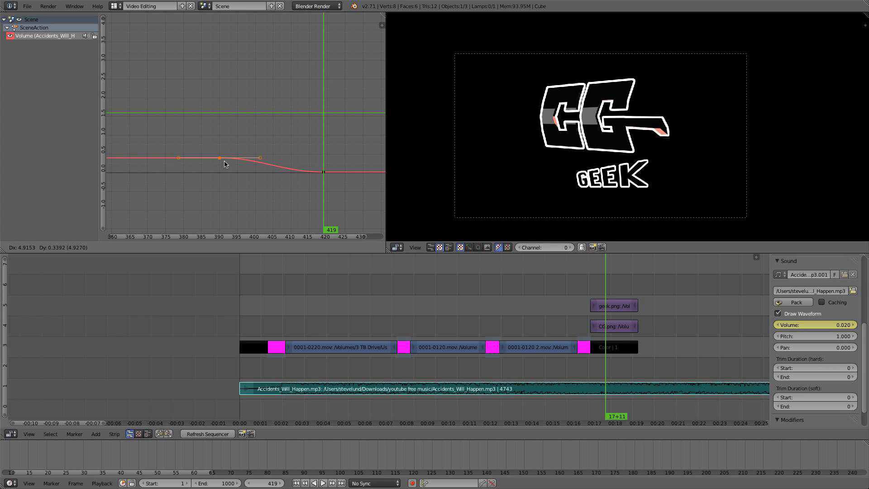
{"action": "key", "text": "Escape"}
{"action": "scroll", "coordinate": [281, 172], "scroll_direction": "down", "scroll_amount": 2}
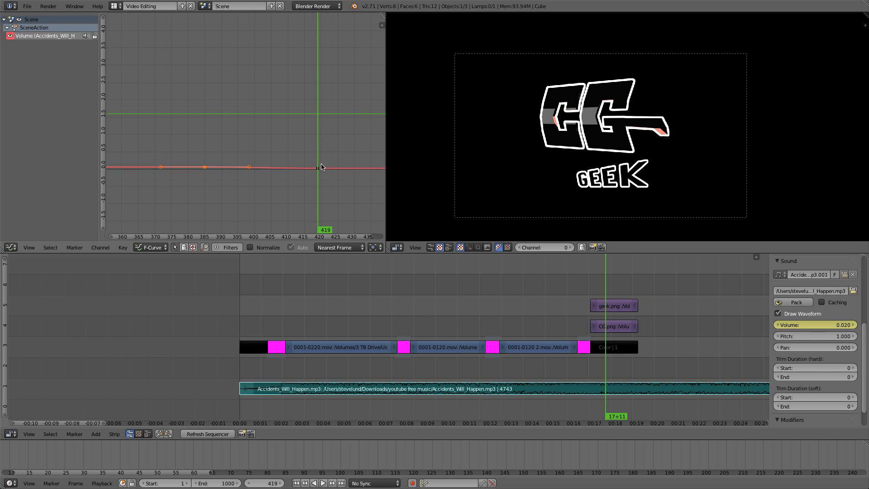
- Play the logo ending from frame 364 to check the music fade-out, and play the opening from frame 35
{"action": "scroll", "coordinate": [258, 165], "scroll_direction": "up", "scroll_amount": 2}
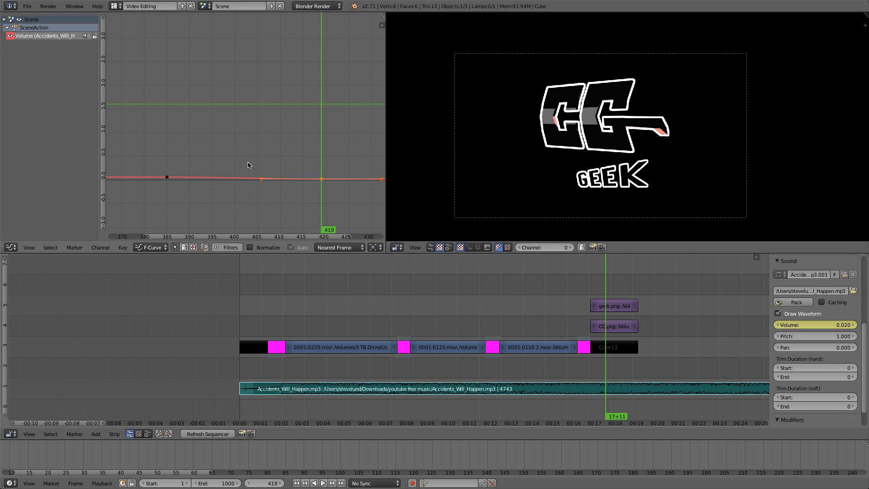
{"action": "left_click", "coordinate": [570, 298]}
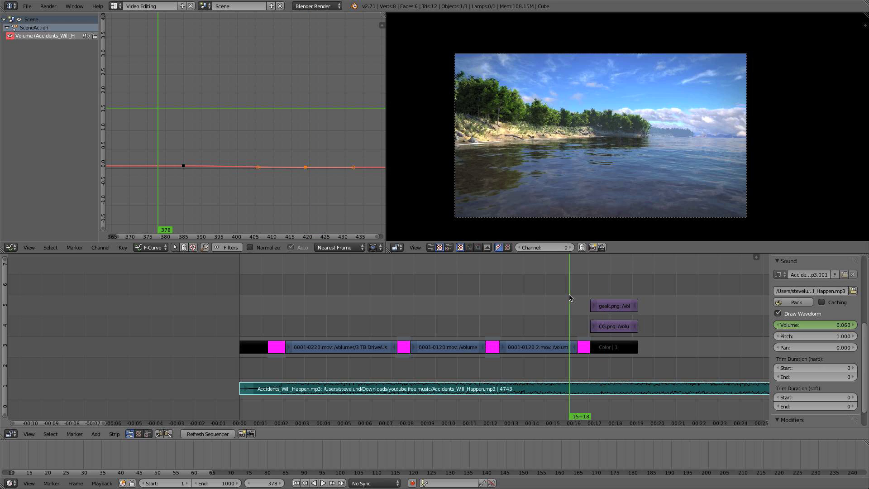
{"action": "left_click", "coordinate": [557, 298]}
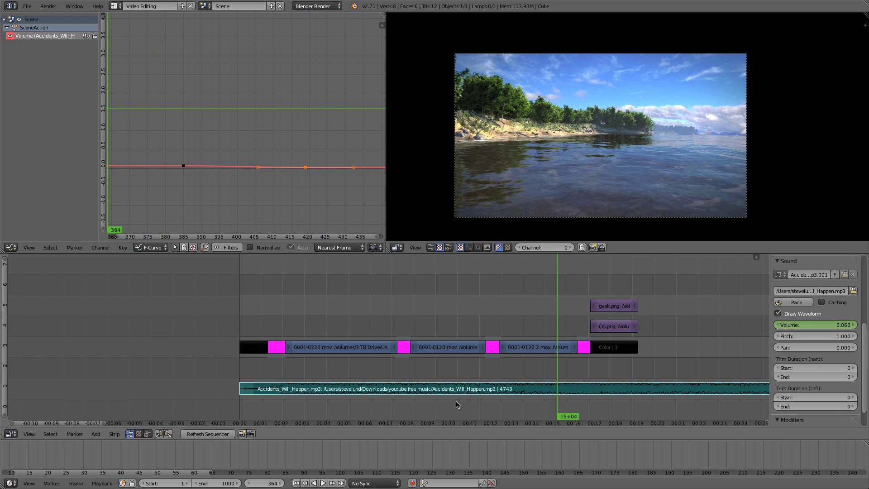
{"action": "left_click", "coordinate": [323, 483]}
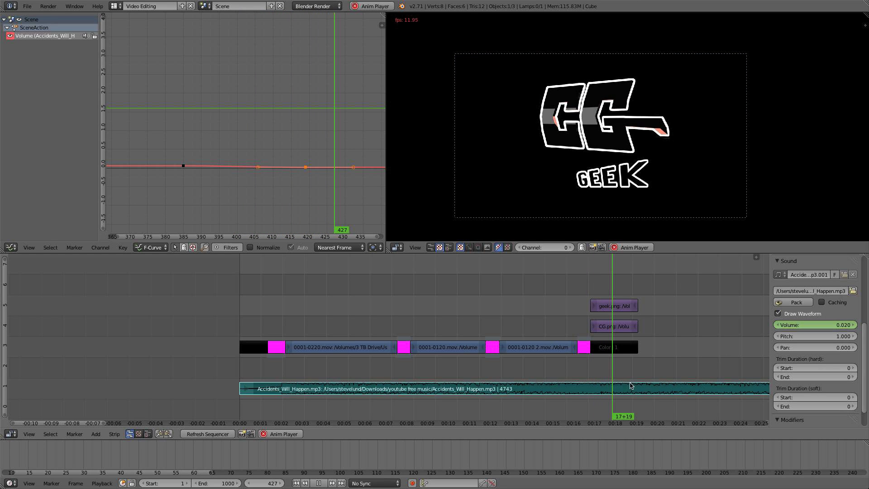
{"action": "key", "text": "alt+a"}
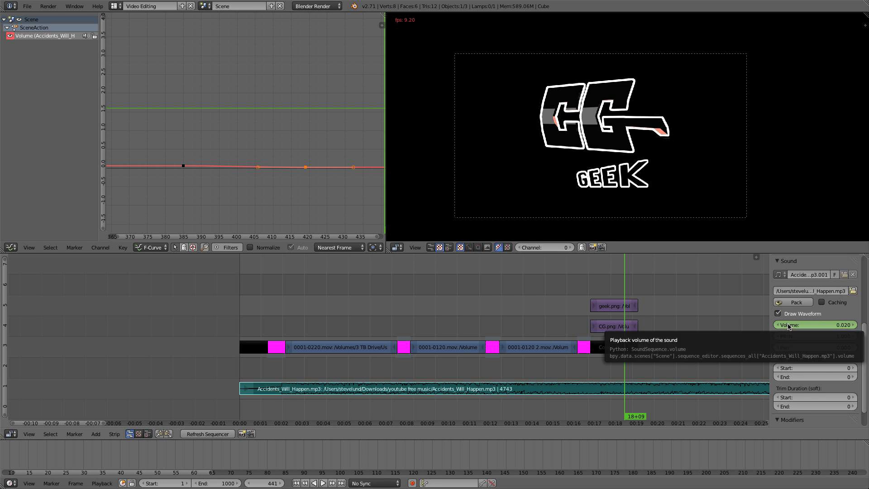
{"action": "left_click_drag", "start_coordinate": [340, 265], "coordinate": [269, 278]}
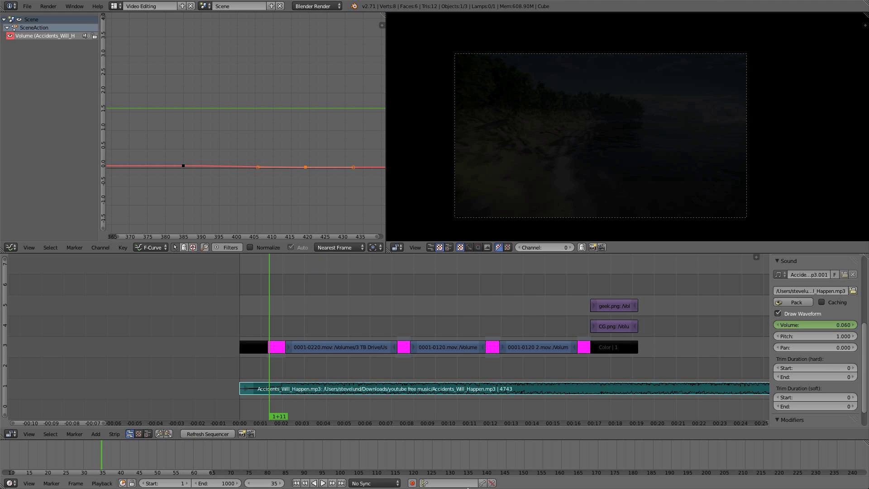
{"action": "left_click", "coordinate": [327, 484]}
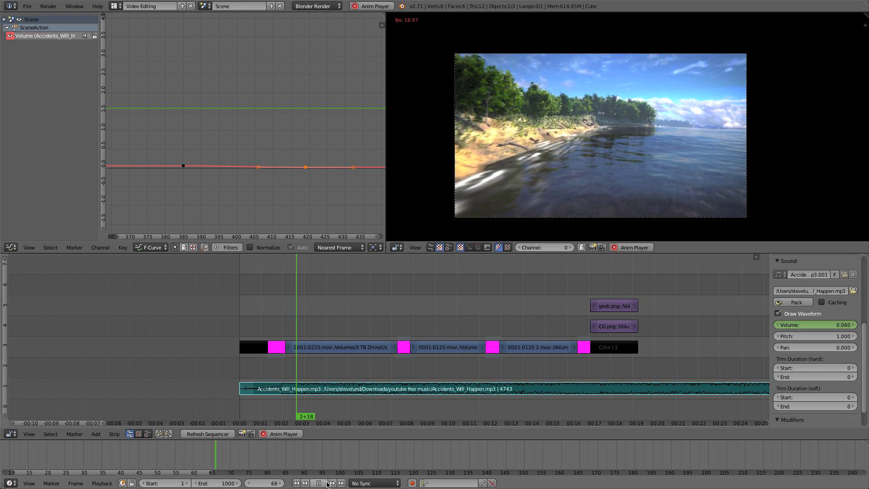